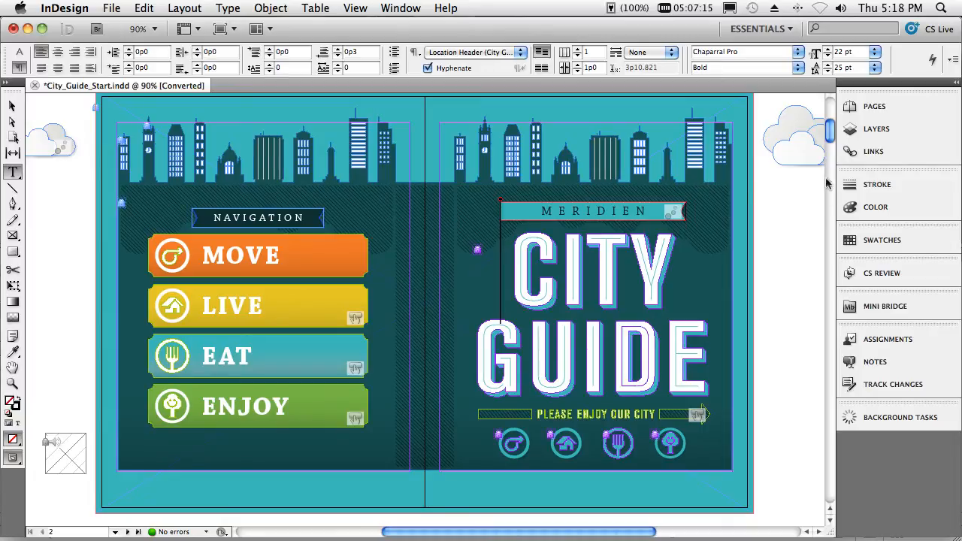
- Select the LIVE headline on page 6 and switch to the Interactive workspace
scroll(831, 141, "up", 1)
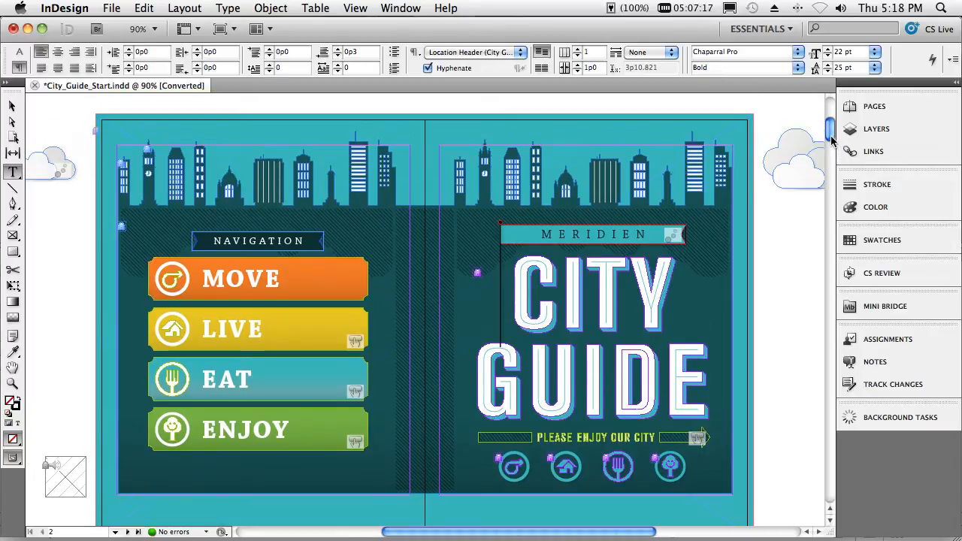
left_click_drag(831, 141, 807, 278)
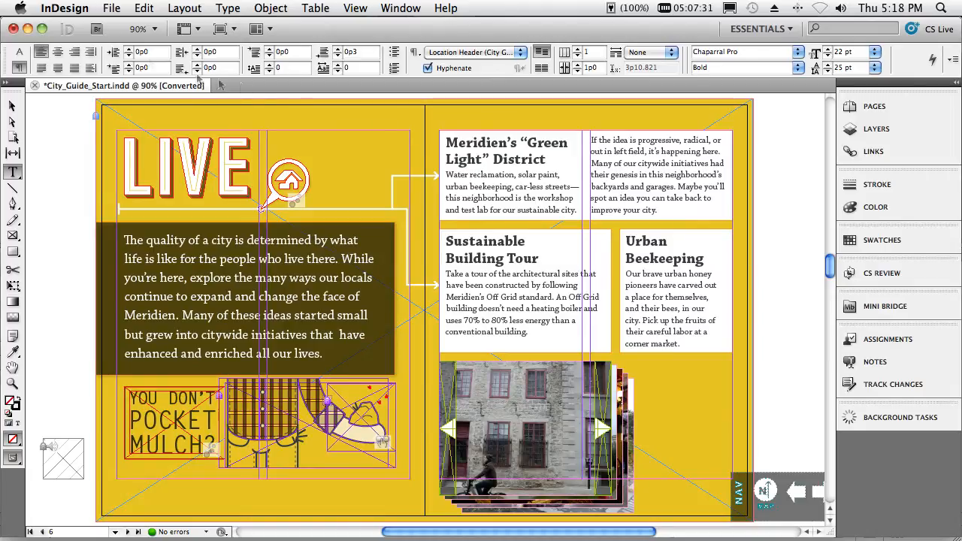
left_click(15, 107)
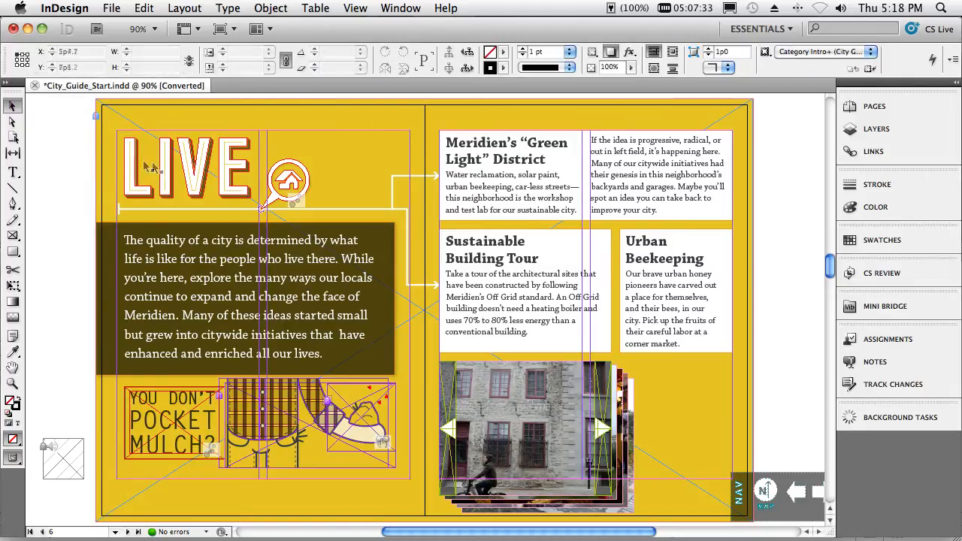
left_click(164, 169)
left_click(181, 173)
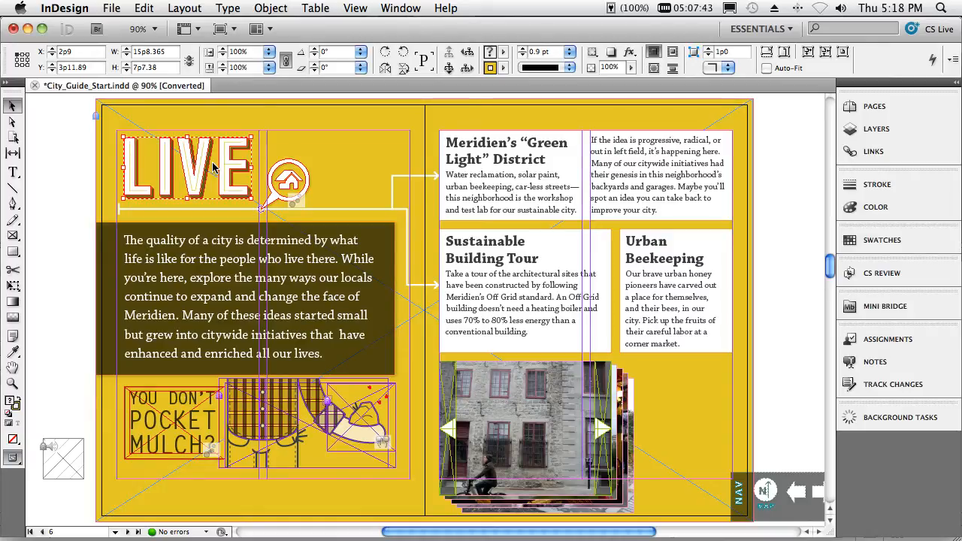
left_click(789, 30)
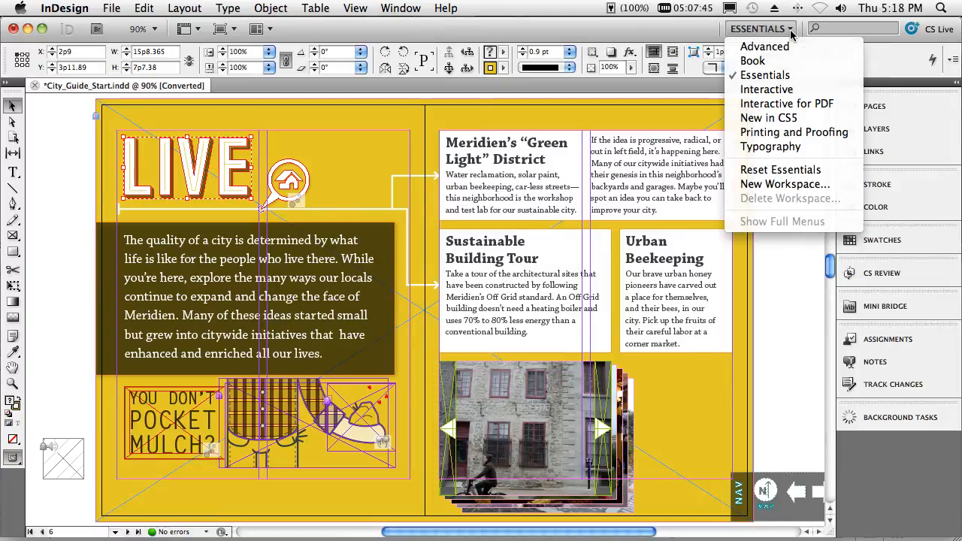
left_click(768, 90)
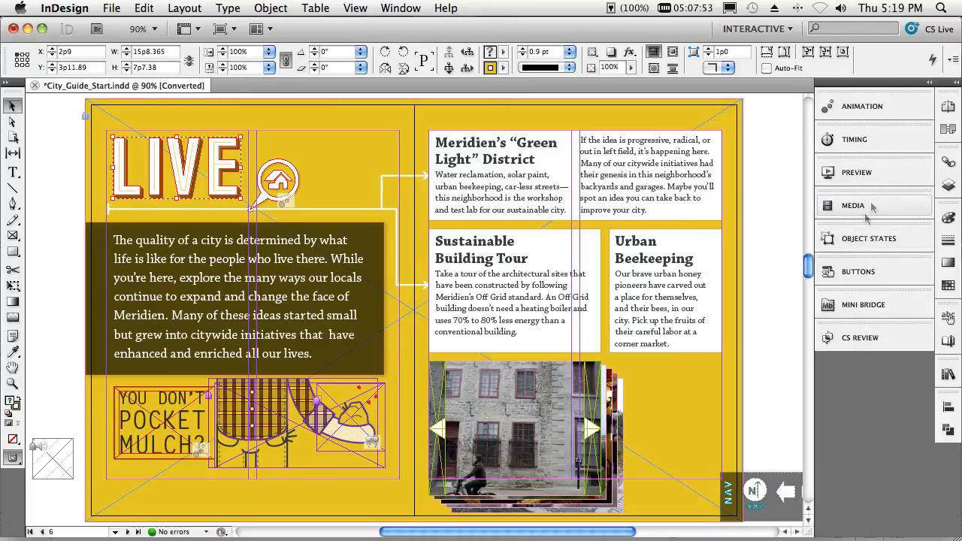
- Apply the Fly in from Top animation preset to the LIVE headline and preview the spread
left_click(865, 110)
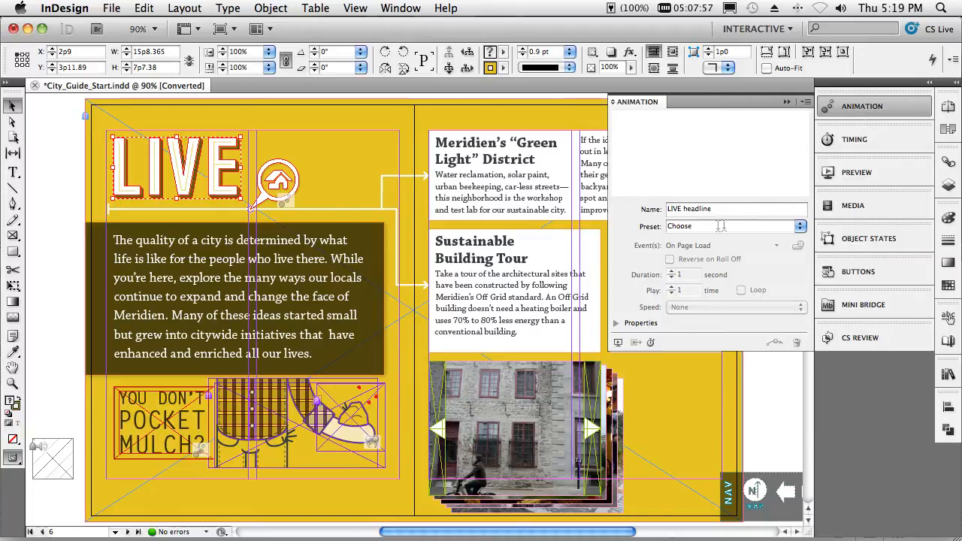
left_click(801, 228)
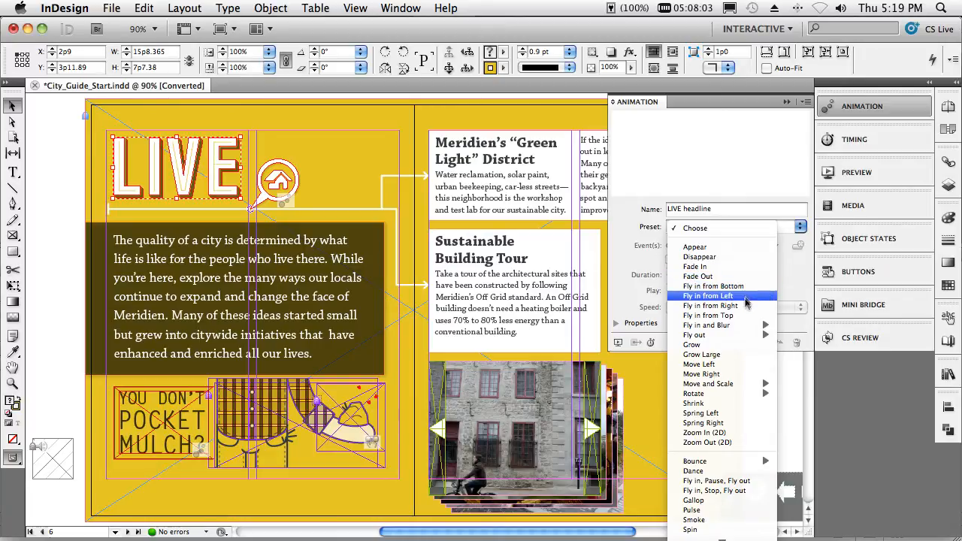
left_click(737, 319)
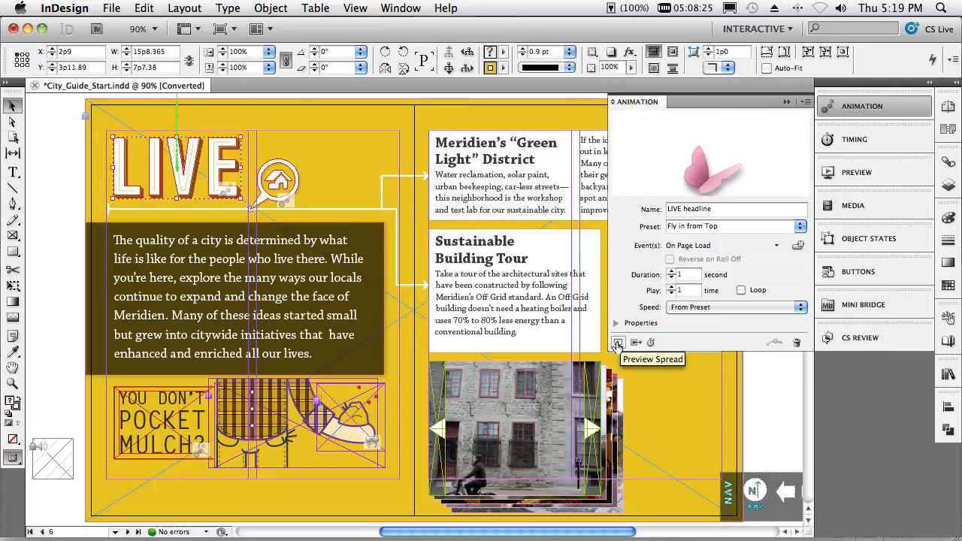
left_click(617, 344)
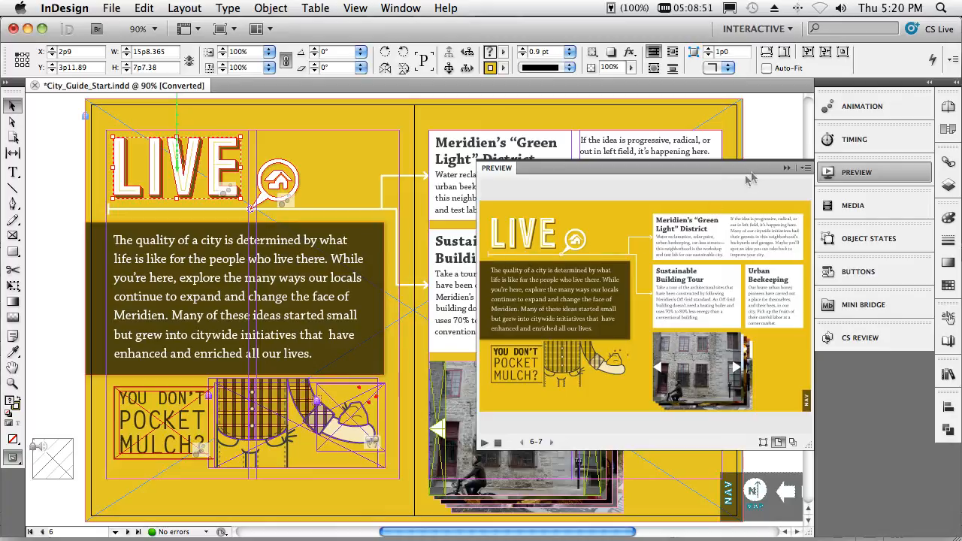
left_click(786, 169)
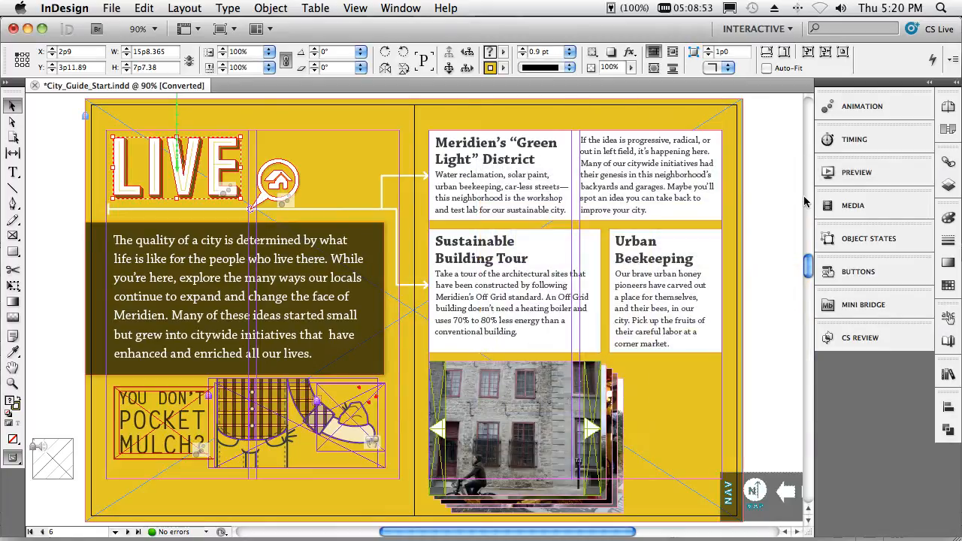
- Move the LIVE headline animation to the start of the On Page Load timing order, above LIVE icon
left_click(861, 143)
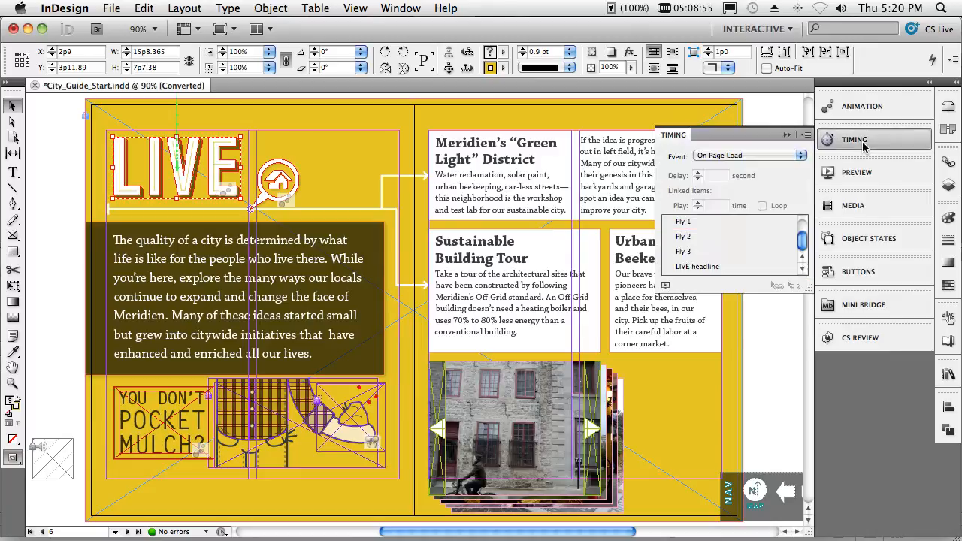
left_click_drag(802, 251, 802, 233)
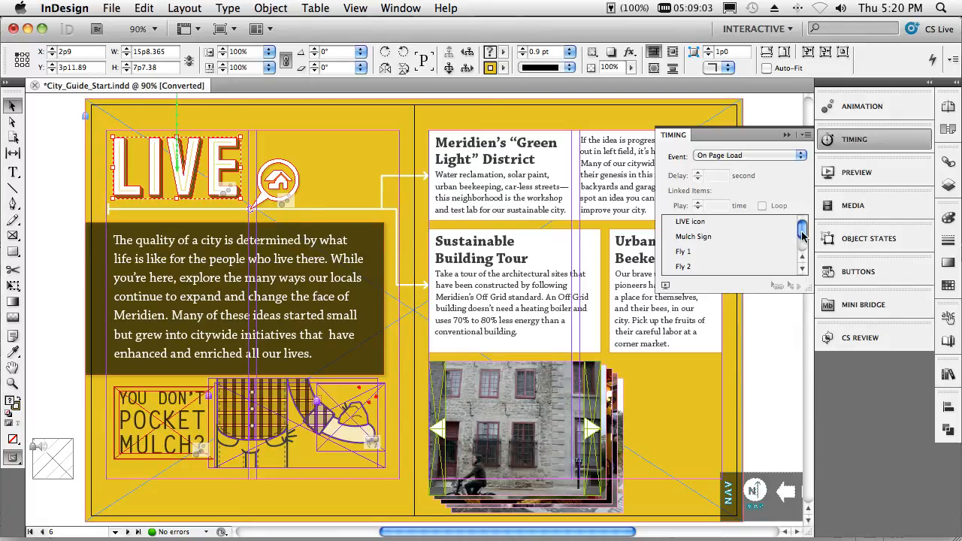
left_click_drag(801, 232, 801, 255)
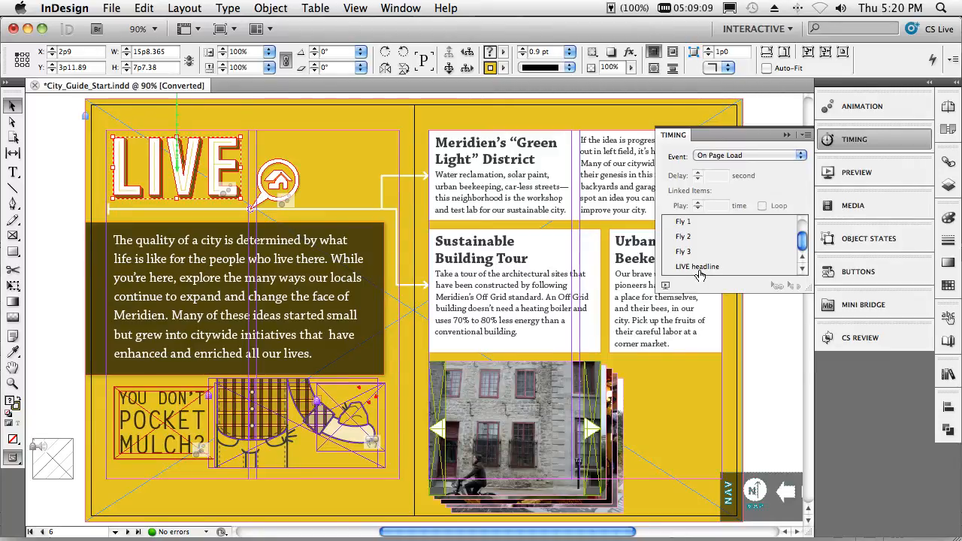
left_click_drag(699, 275, 710, 220)
scroll(732, 248, "up", 2)
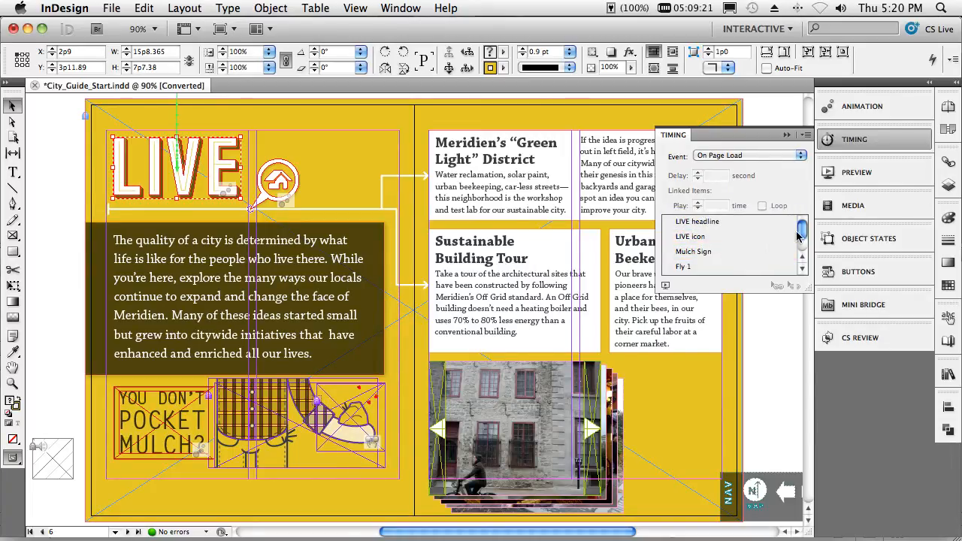
- Link the Fly 1, Fly 2 and Fly 3 animations to play together and preview the spread
left_click_drag(802, 237, 800, 245)
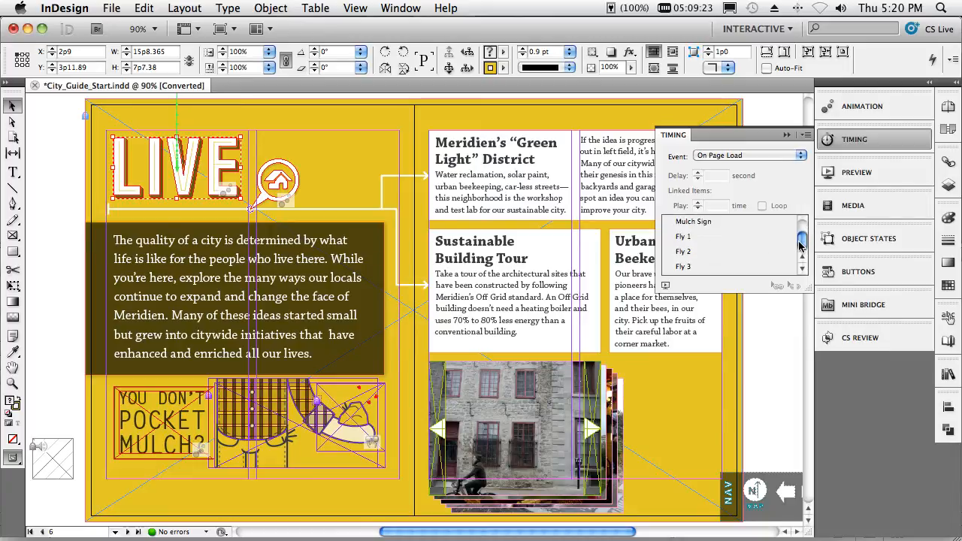
left_click(693, 239)
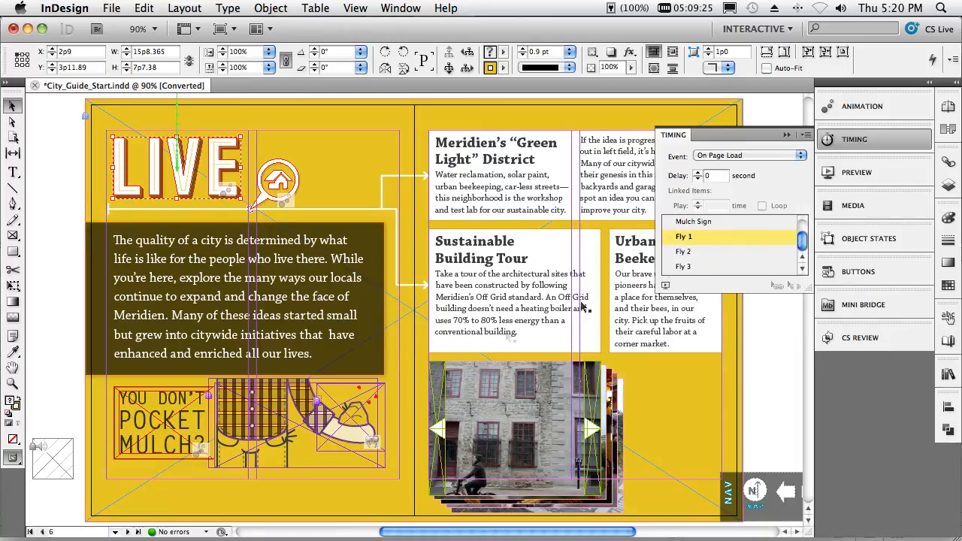
left_click(695, 267, "shift")
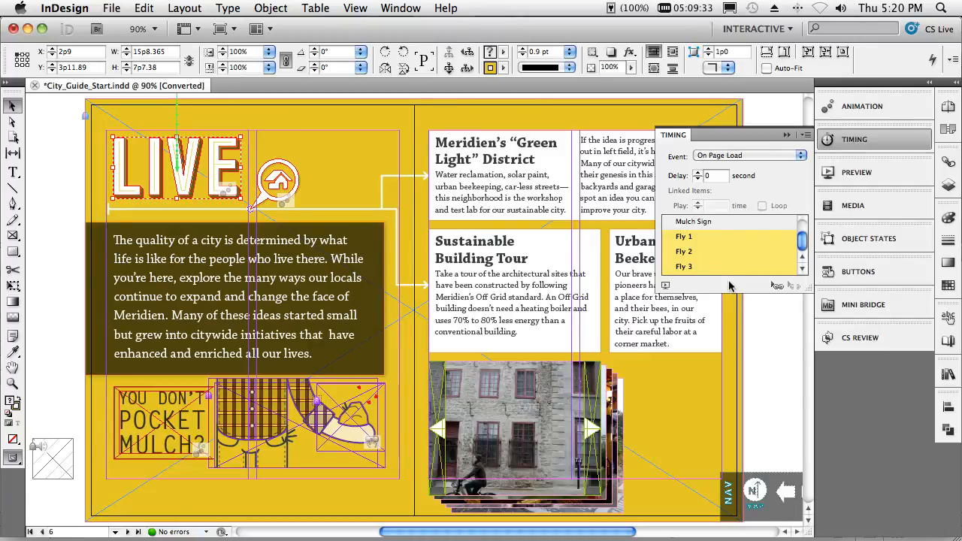
left_click(779, 288)
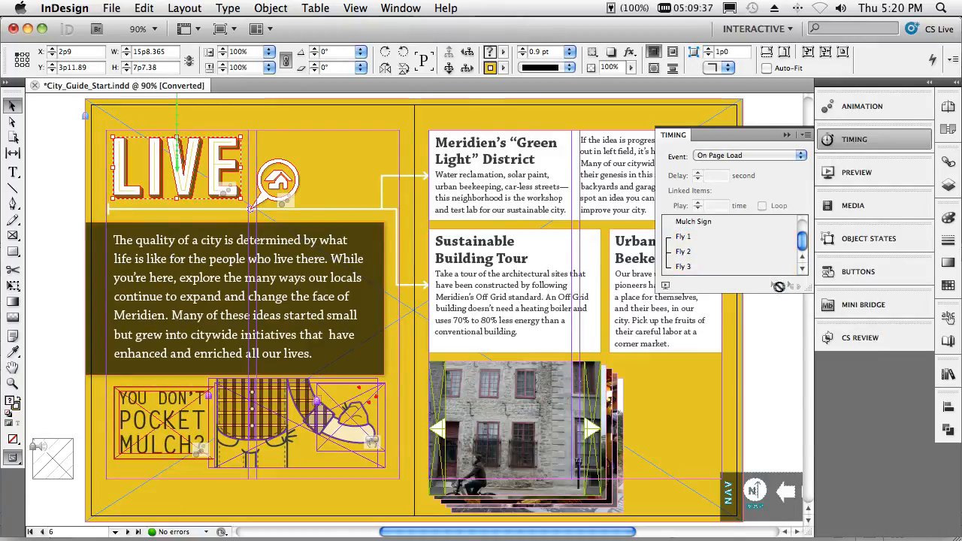
left_click(666, 288)
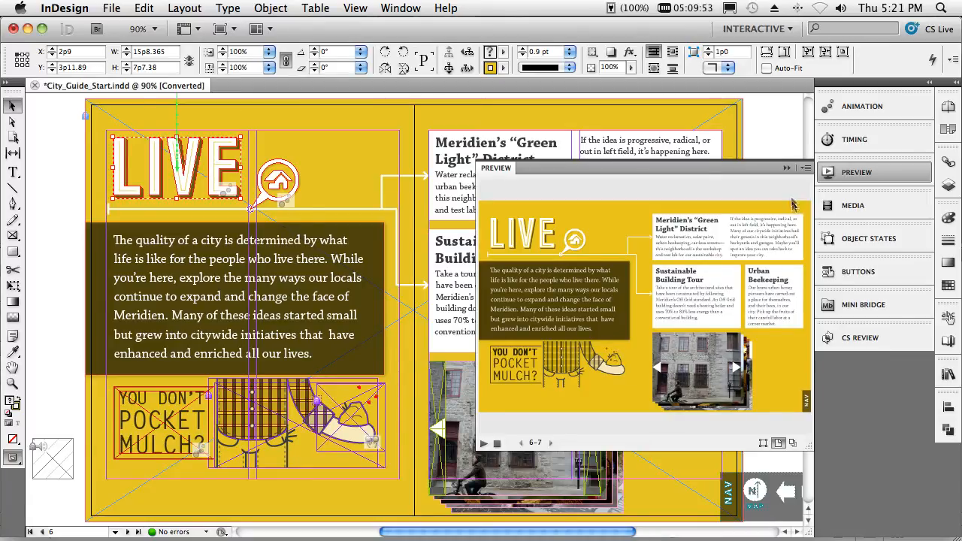
left_click(786, 168)
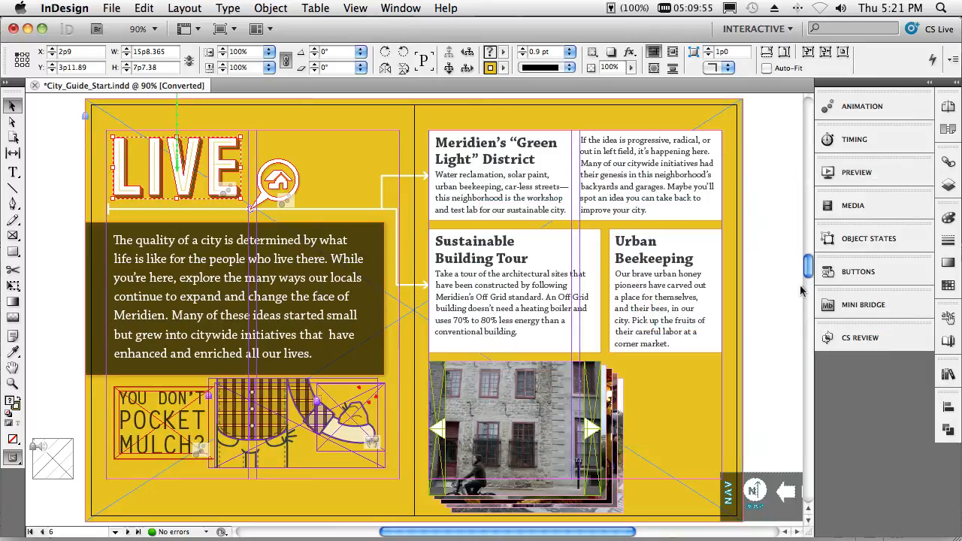
- Align the stacked photos below the Sustainable Building Tour text by their left edges and top edges
scroll(808, 279, "down", 4)
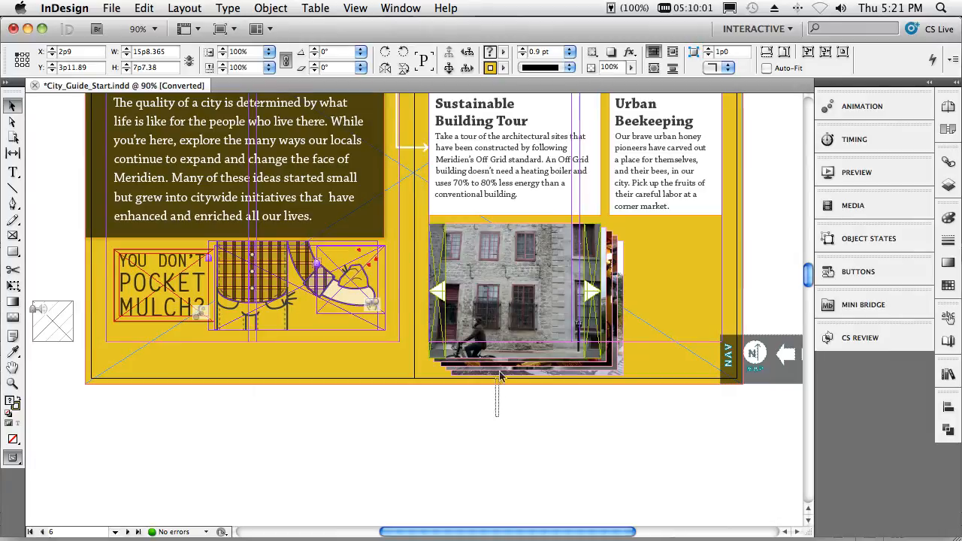
left_click(511, 300)
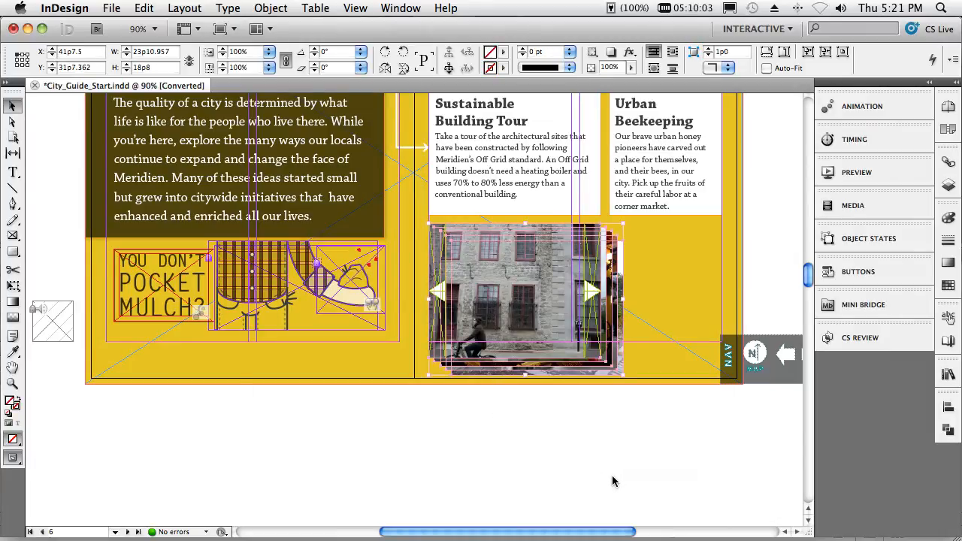
left_click(949, 410)
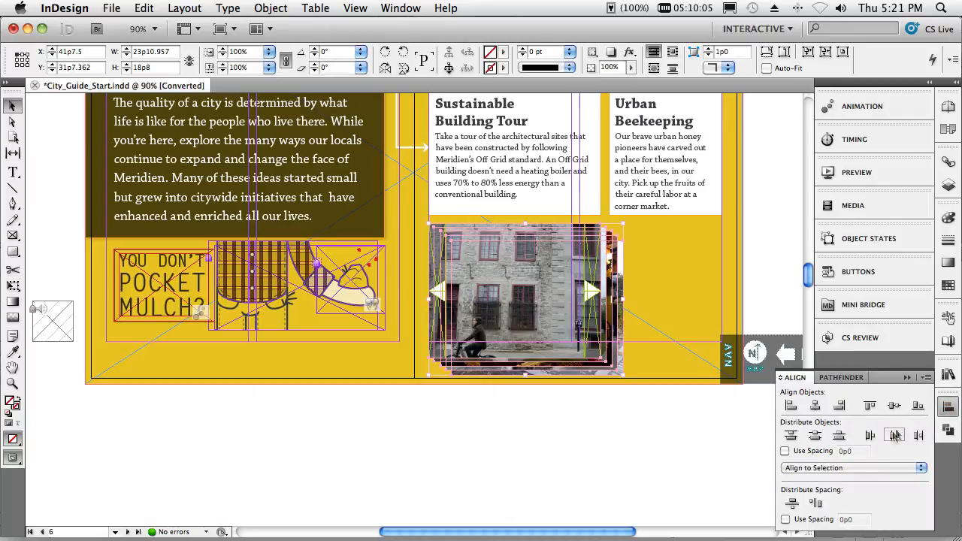
left_click(792, 406)
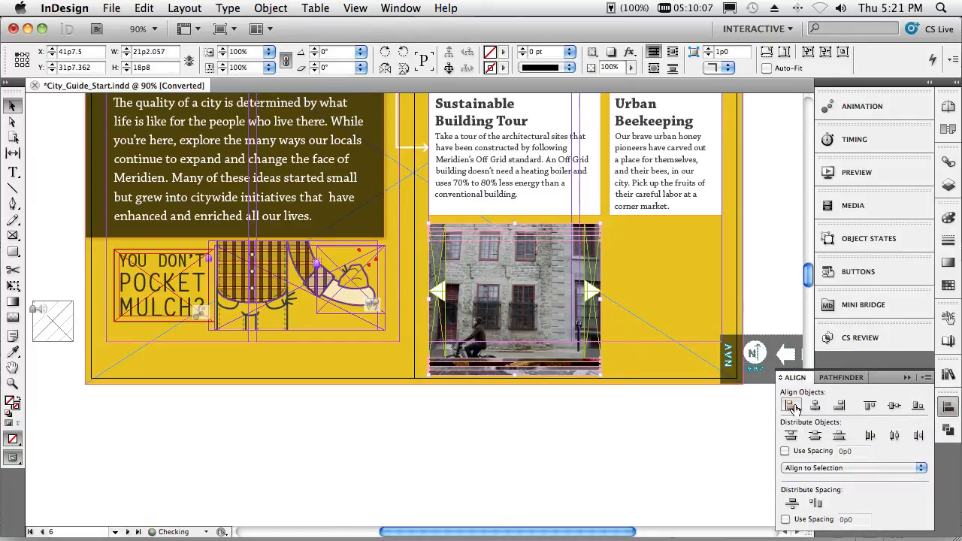
left_click(870, 408)
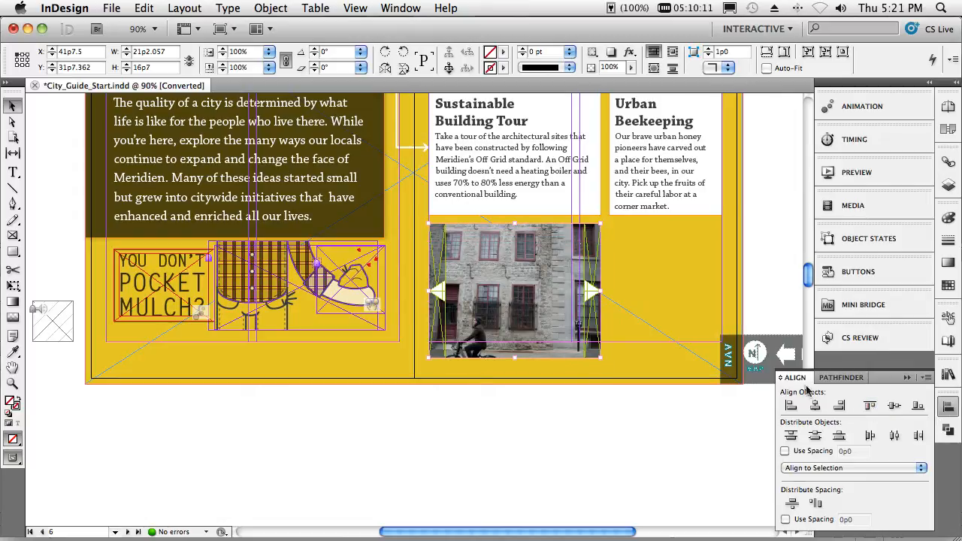
left_click(908, 378)
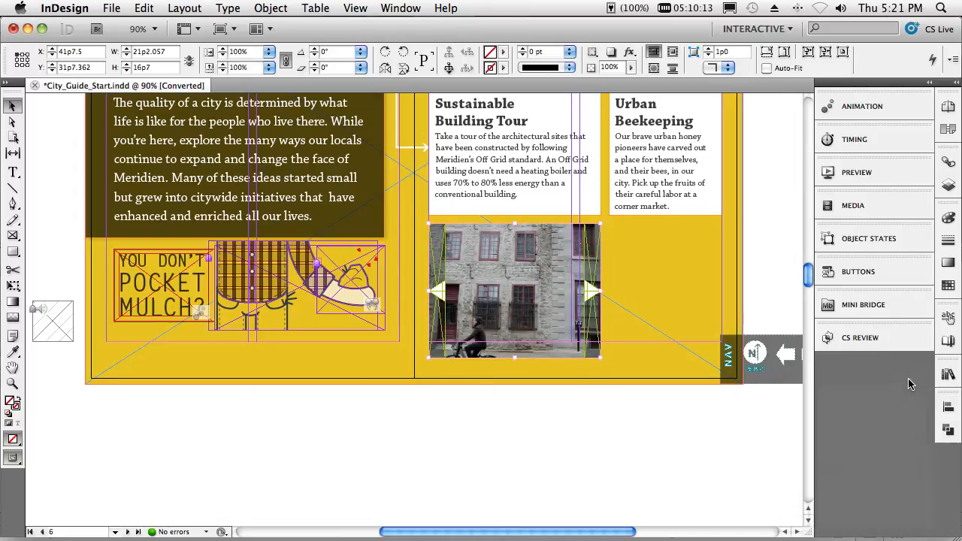
- Convert the aligned photos to a multi-state object named "buildings" and review its states
left_click(864, 239)
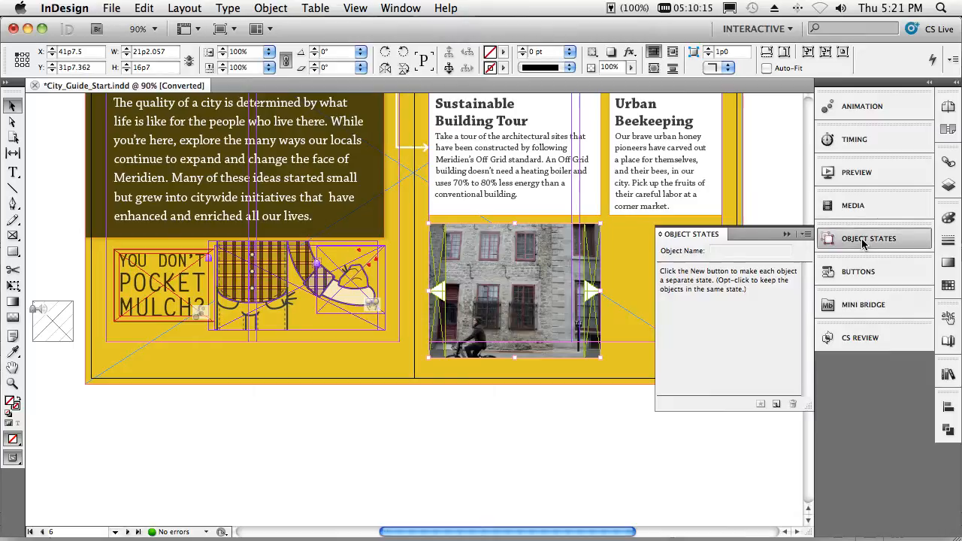
left_click(776, 406)
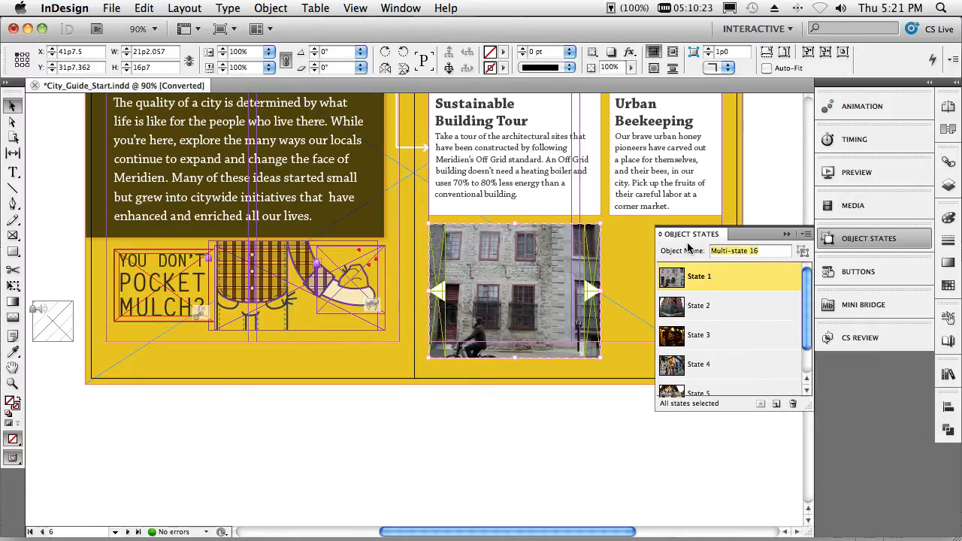
type("buildings")
key("Return")
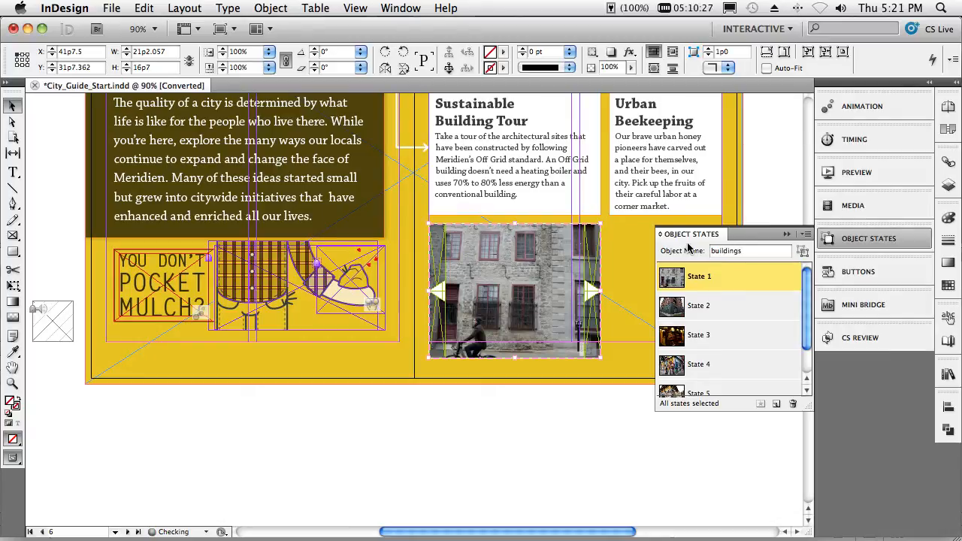
left_click_drag(806, 316, 807, 331)
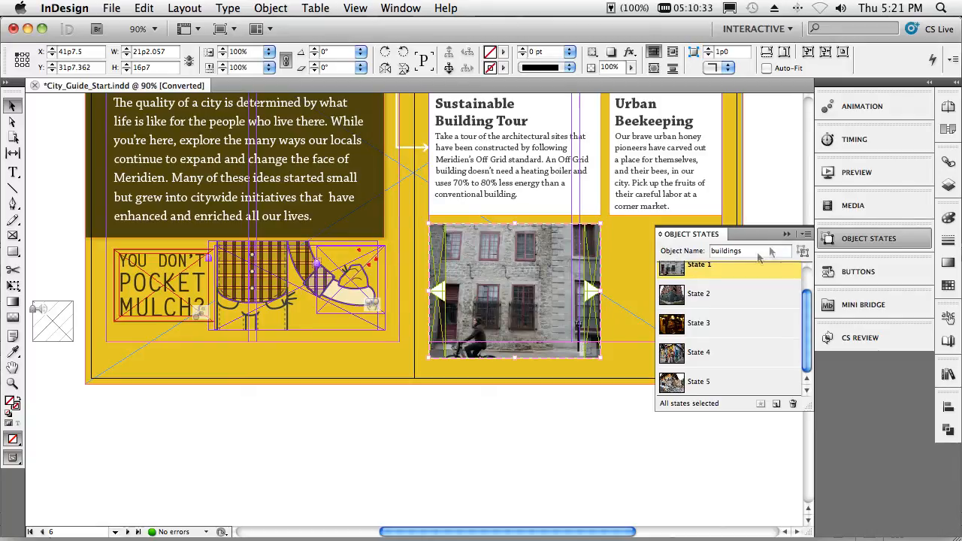
left_click(786, 234)
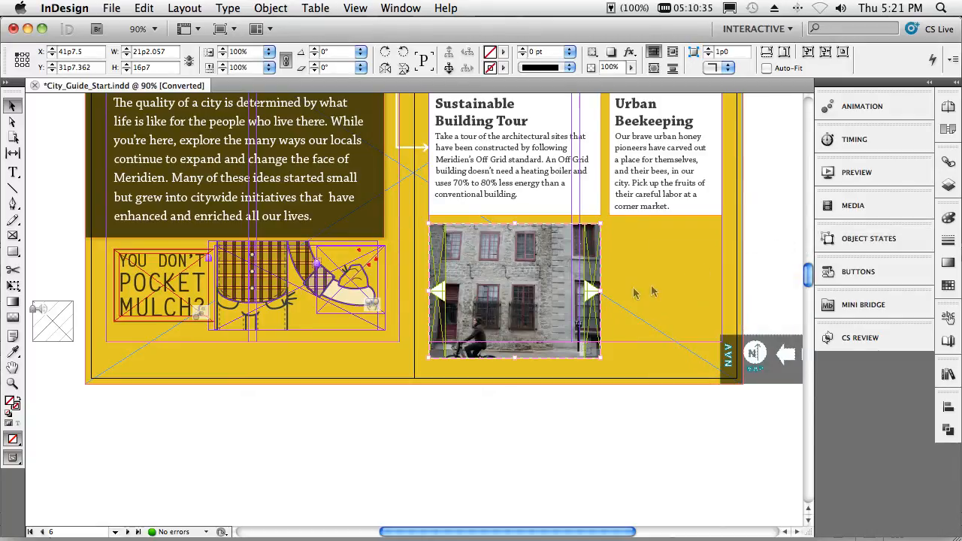
- Add a Go To Previous State action targeting the "buildings" object to the left-arrow button Previous_Photo_btn
left_click(439, 299)
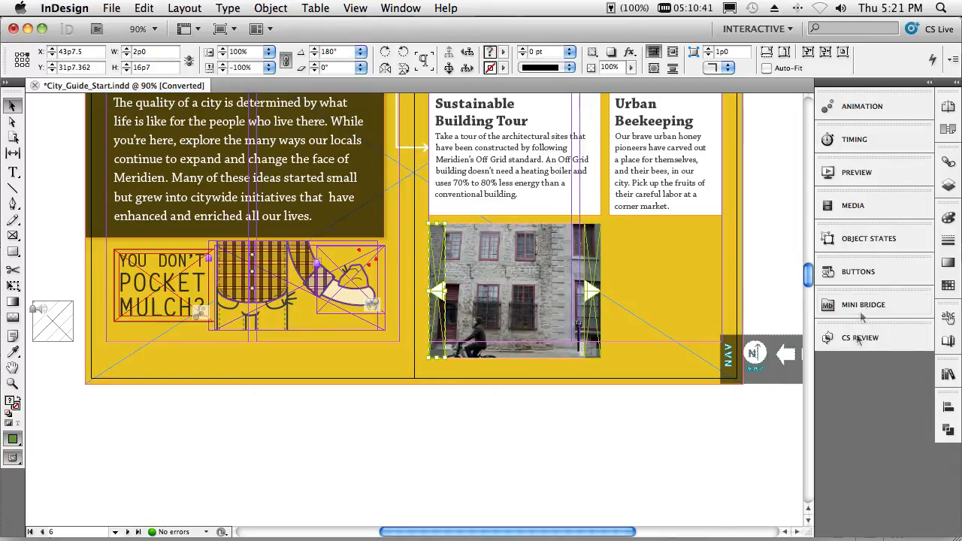
left_click(858, 274)
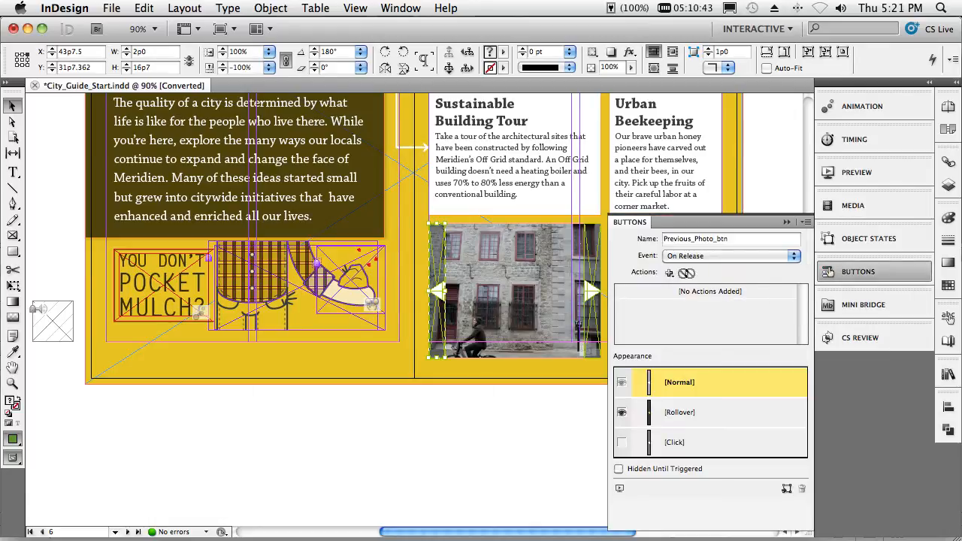
left_click(669, 273)
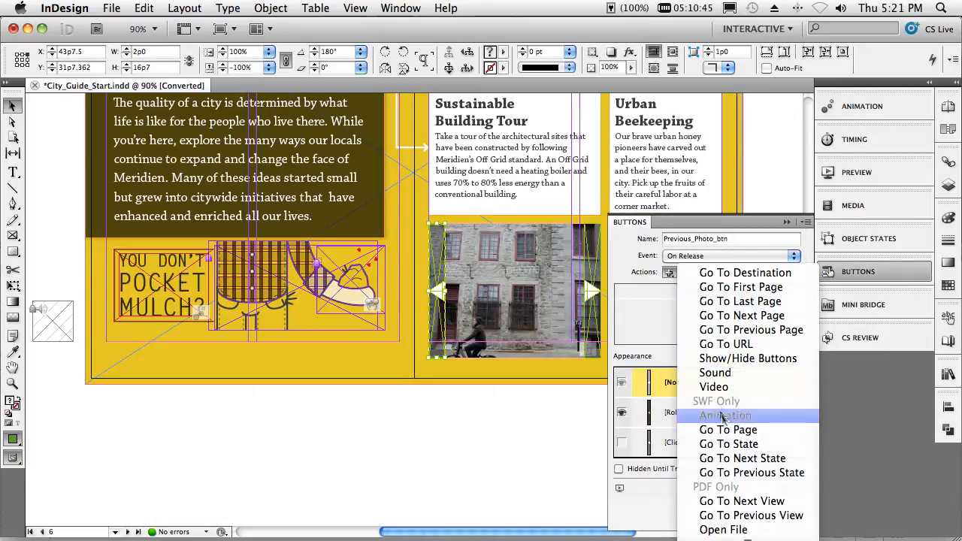
left_click(751, 473)
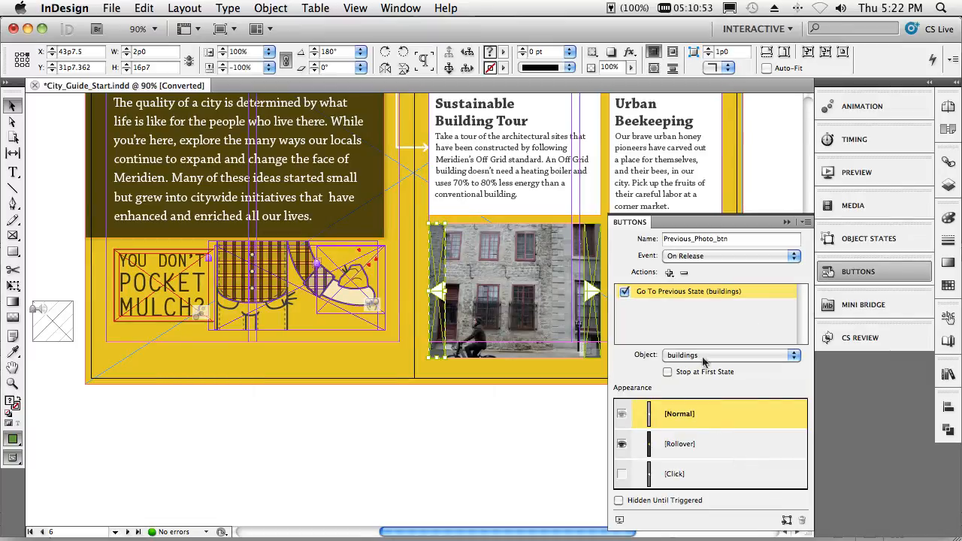
left_click(705, 358)
left_click(711, 359)
- Add a Go To Next State action targeting the "buildings" object to the right-arrow button Next_Photo_btn
left_click(592, 291)
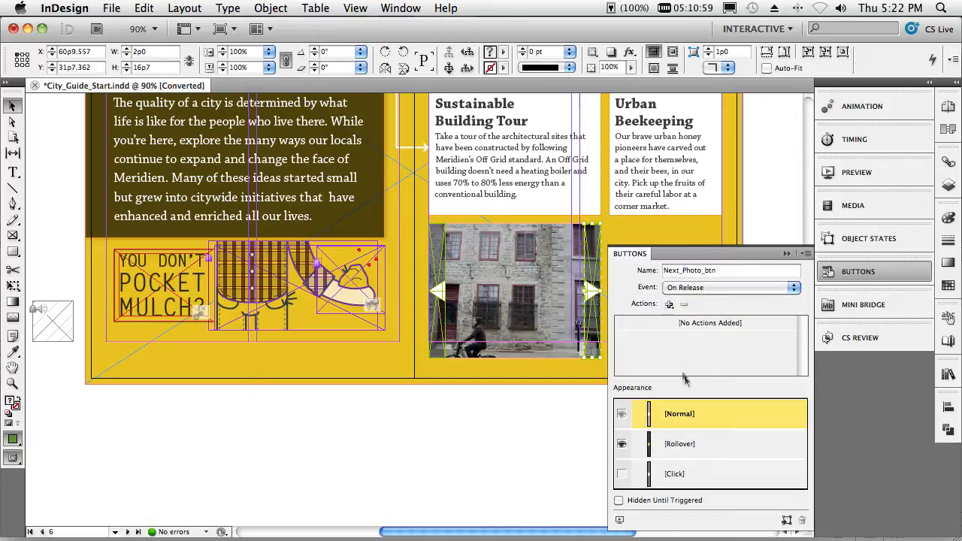
left_click(668, 304)
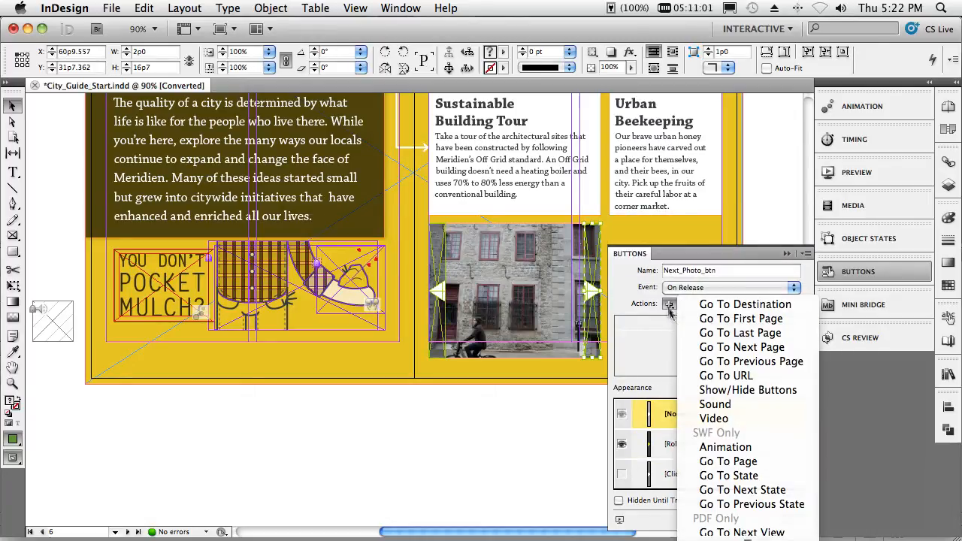
left_click(747, 490)
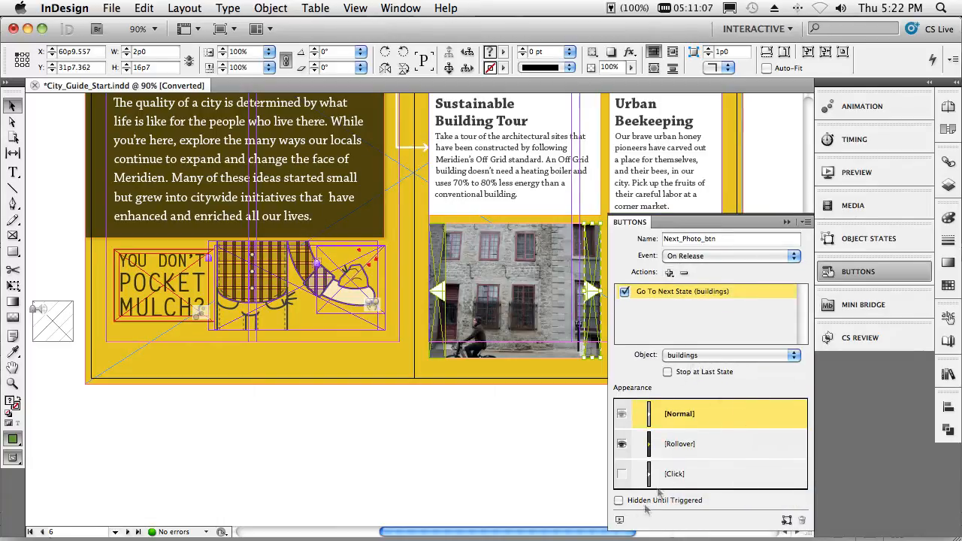
- Preview the LIVE spread and test the slideshow by stepping forward and backward through the building photos
left_click(620, 521)
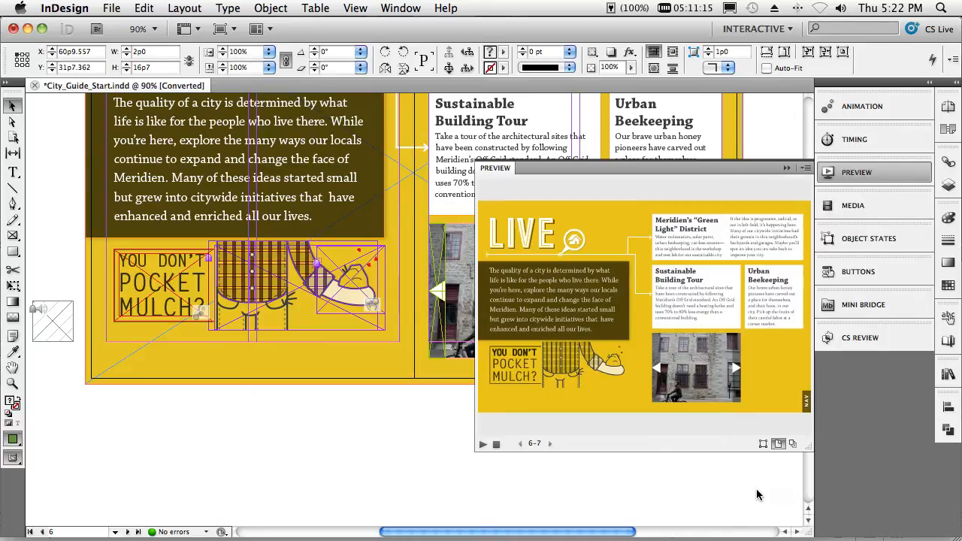
left_click(737, 373)
left_click(737, 374)
left_click(737, 374)
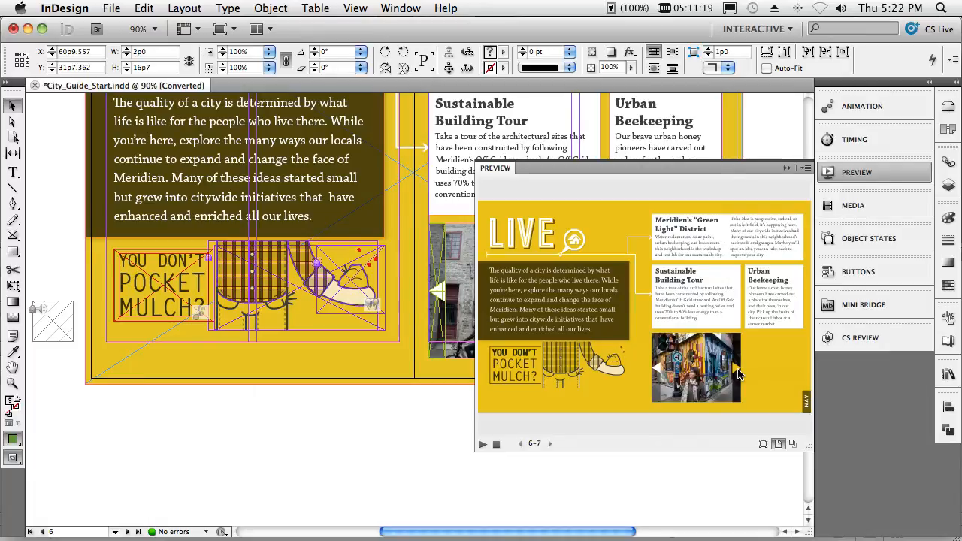
left_click(657, 374)
left_click(657, 374)
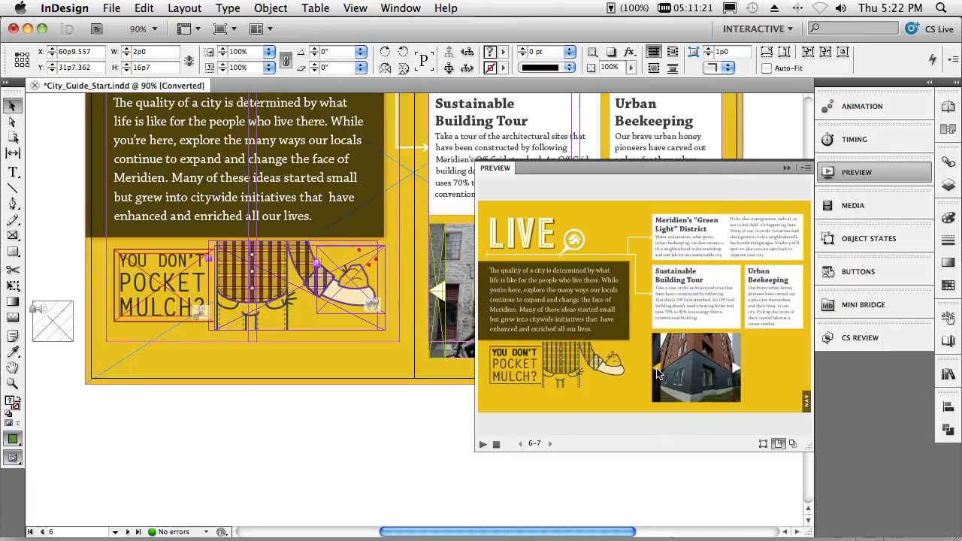
left_click(658, 373)
left_click(657, 373)
left_click(657, 370)
left_click(657, 370)
left_click(657, 369)
left_click(657, 369)
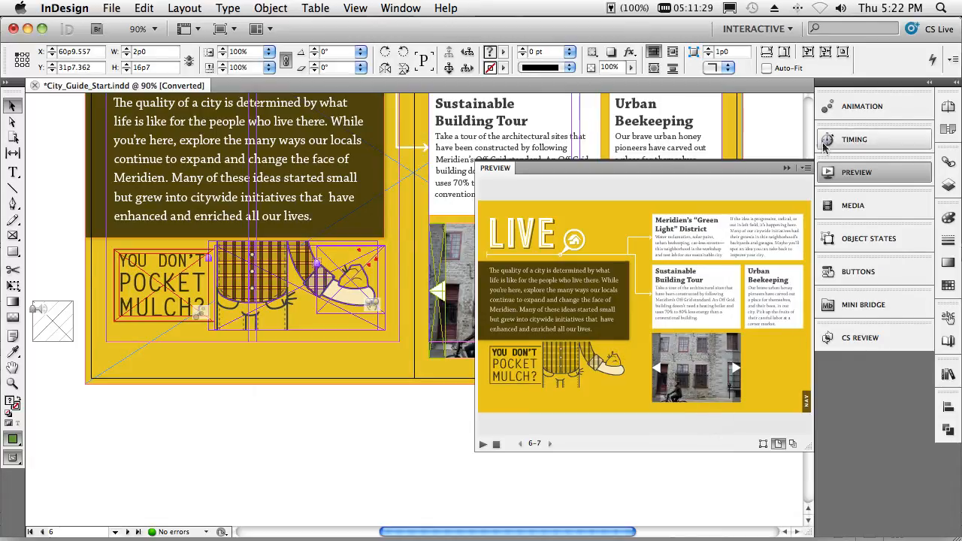
left_click(786, 168)
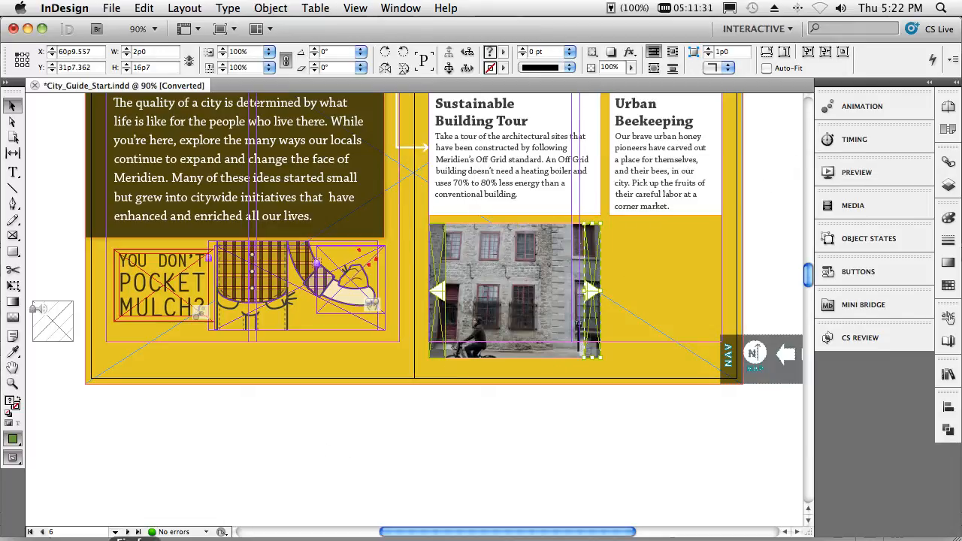
- Go to the ENJOY spread, select the video above Meridien Bicycle Commuter Festival, and briefly play it in the media settings
left_click(139, 531)
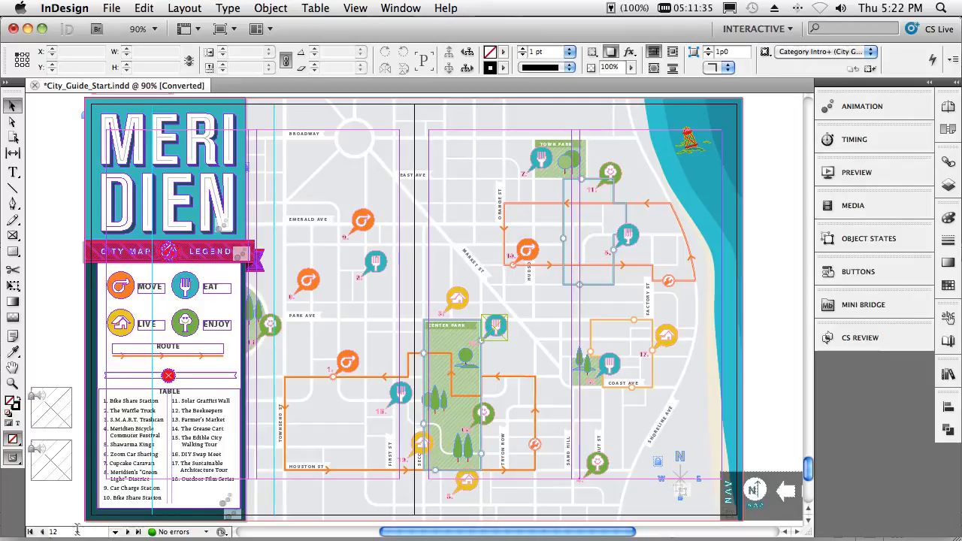
left_click(42, 532)
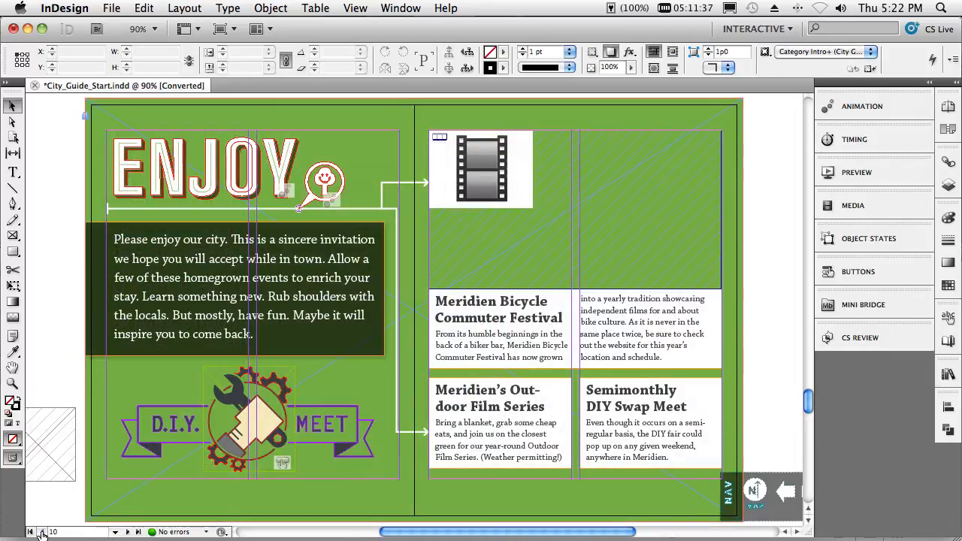
left_click(532, 253)
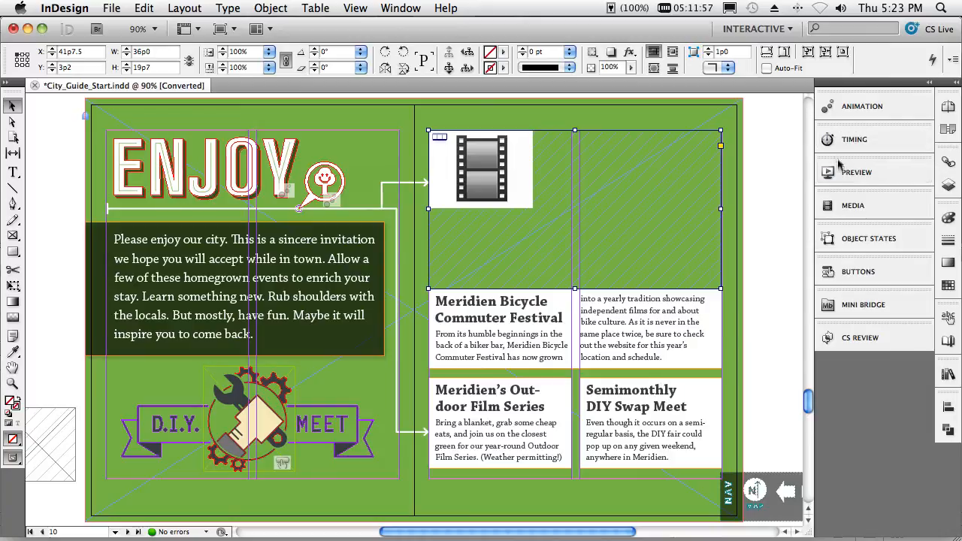
left_click(849, 205)
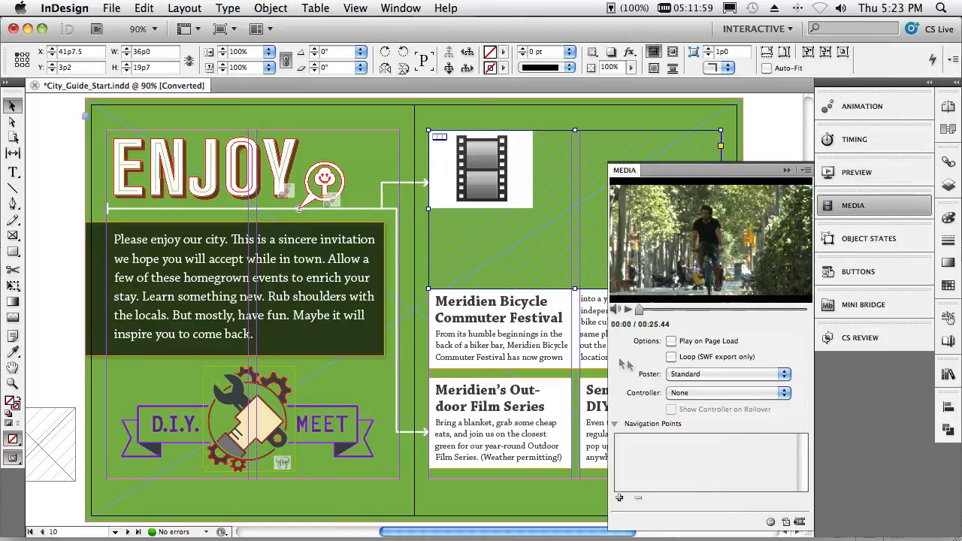
left_click(628, 309)
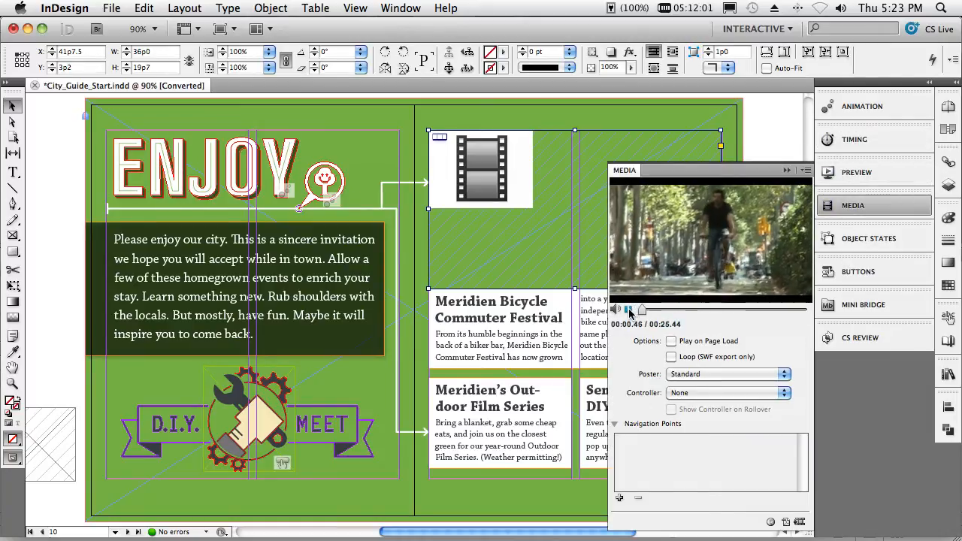
left_click(628, 309)
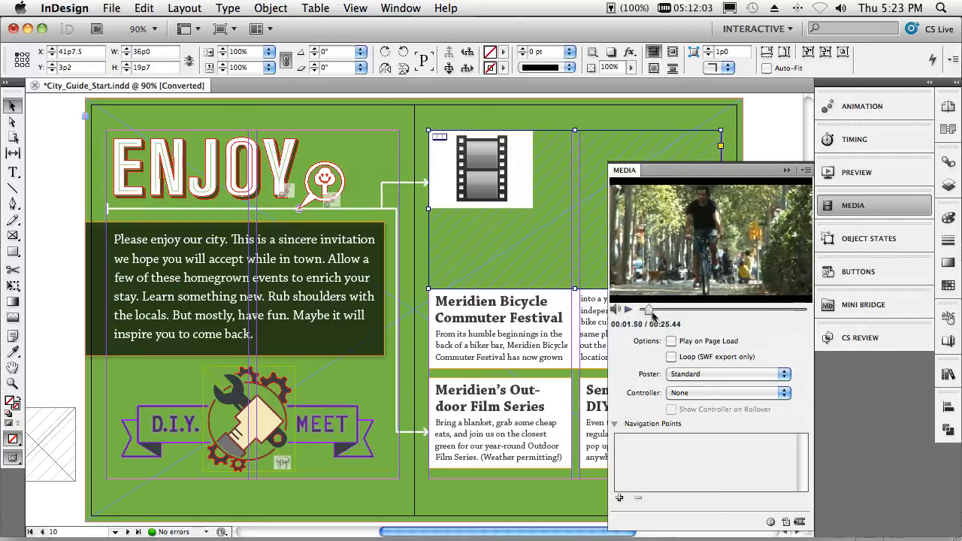
- Scrub the video to about 00:03.92 and set its poster to From Current Frame
left_click_drag(650, 310, 659, 312)
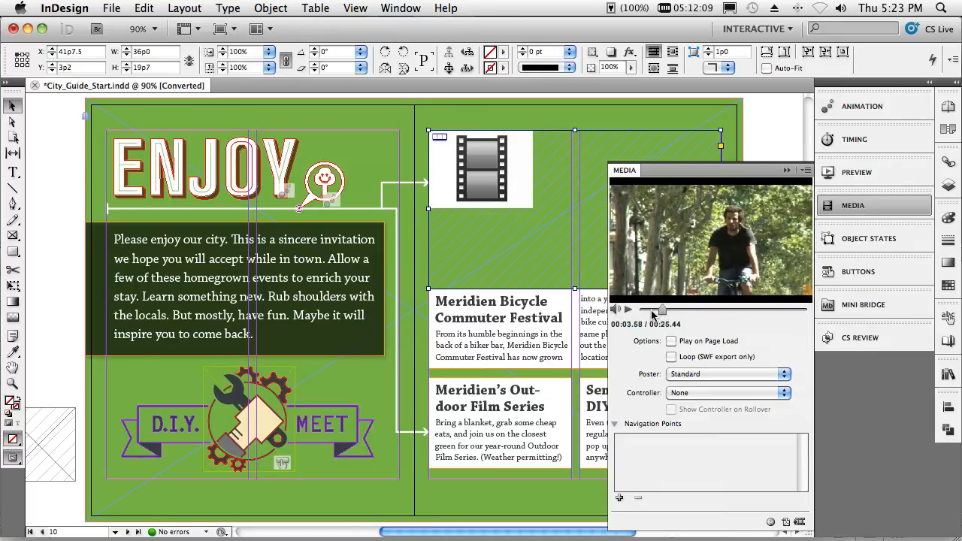
left_click(653, 312)
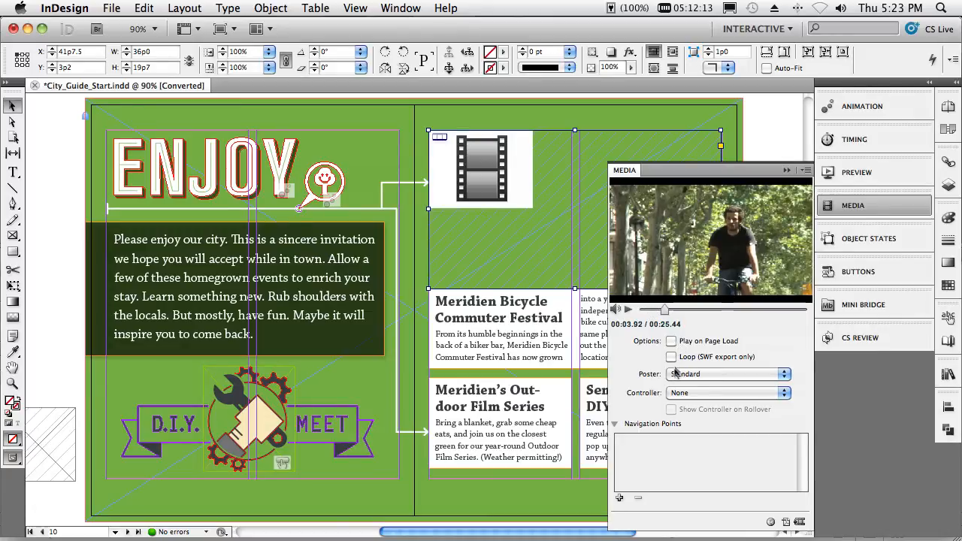
left_click(686, 399)
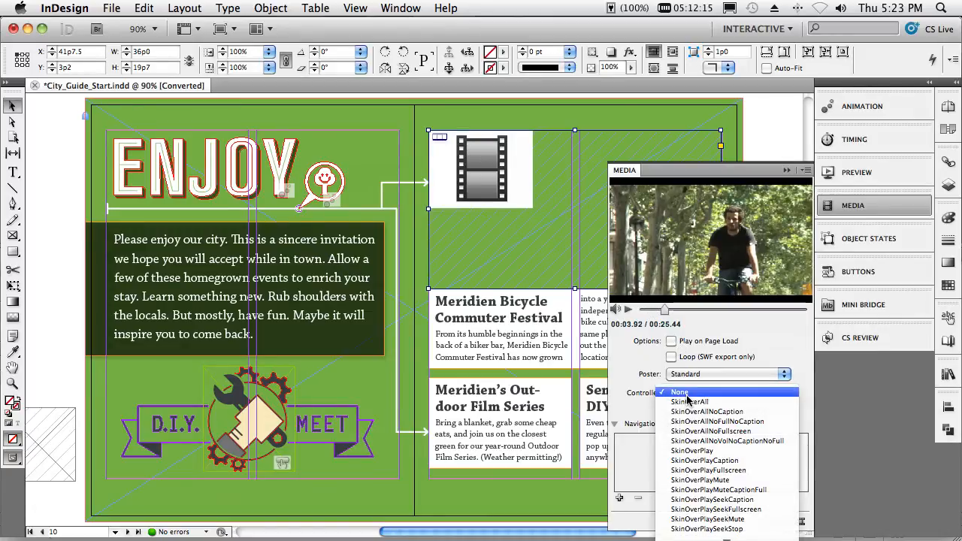
left_click(697, 377)
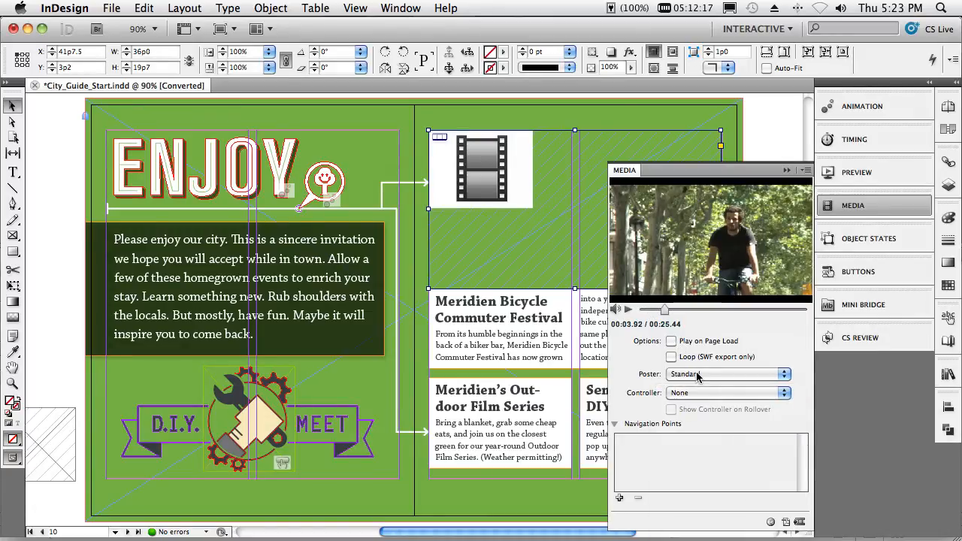
left_click(697, 374)
left_click(695, 383)
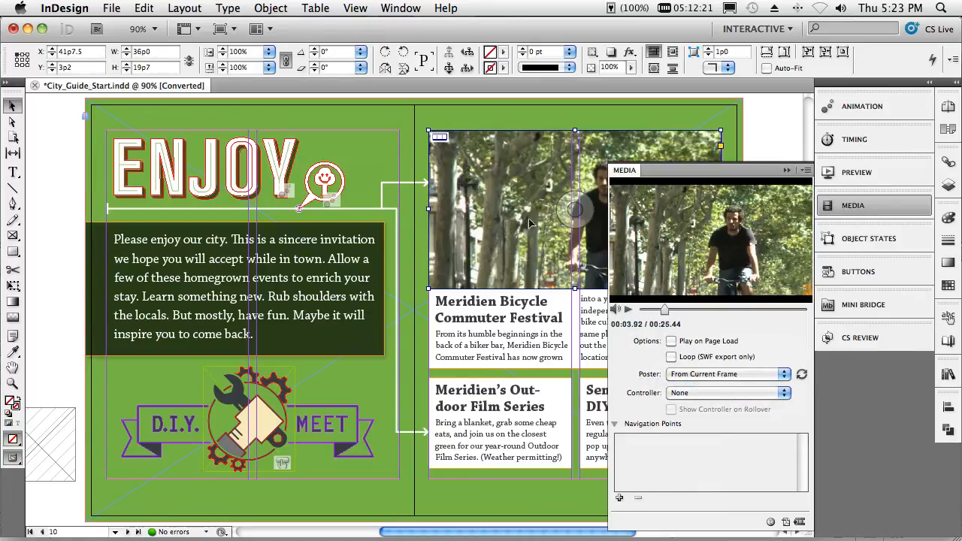
- Give the video the SkinOverAllNoFullNoCaption controller and show the controller on rollover
left_click(691, 393)
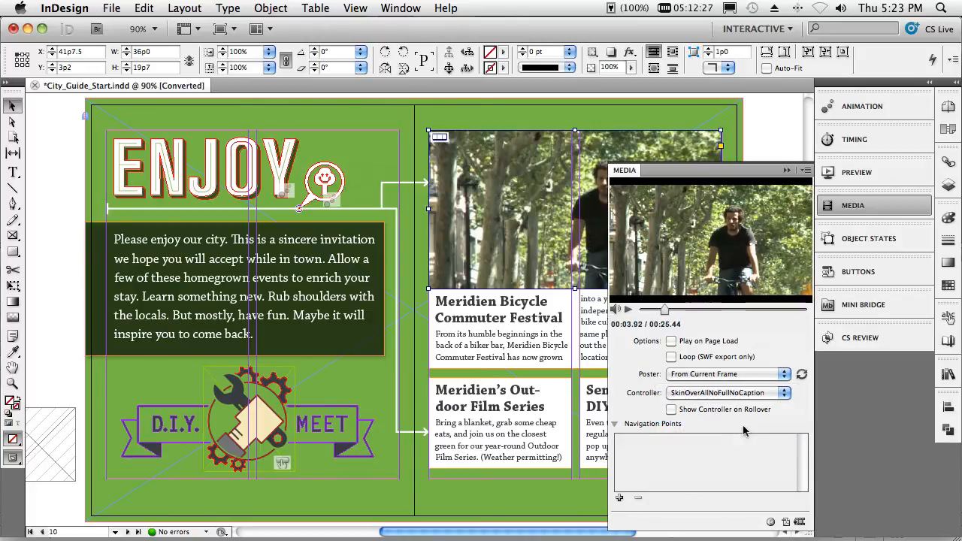
left_click(736, 422)
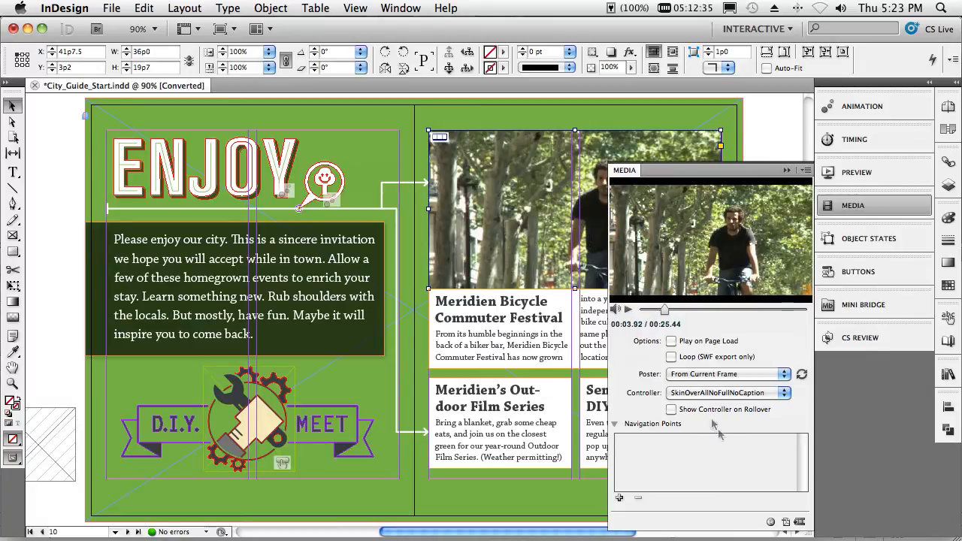
left_click(673, 411)
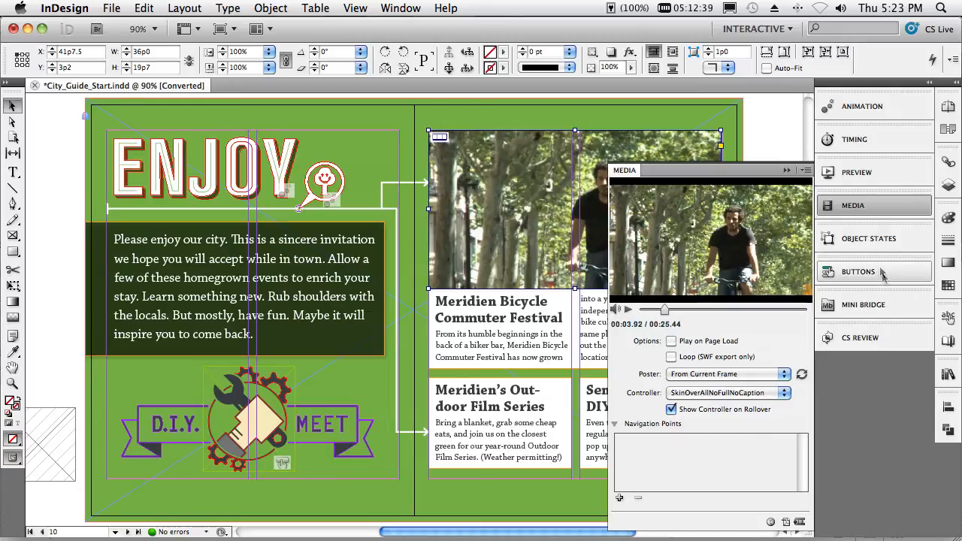
- Preview the ENJOY spread and test the video's playback and rollover controller
left_click(849, 179)
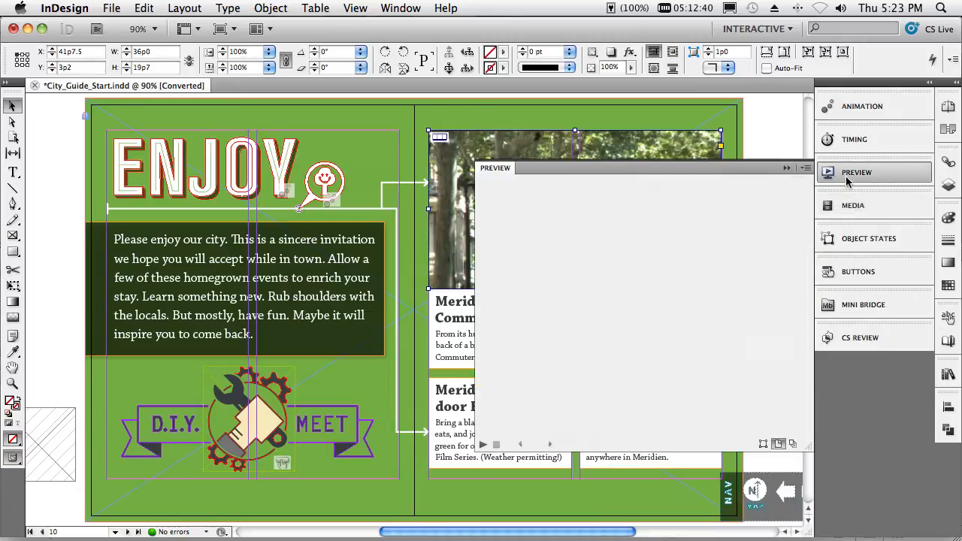
left_click(483, 445)
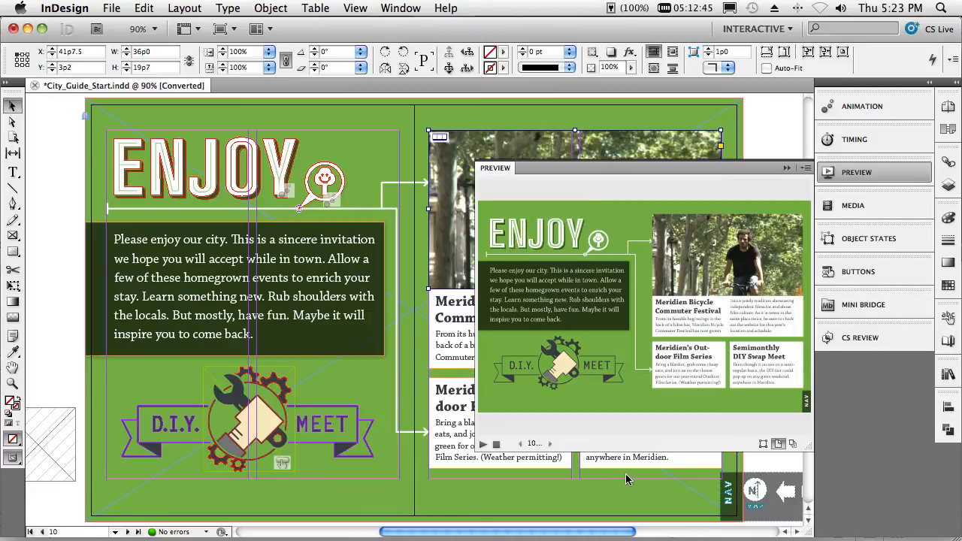
left_click(691, 290)
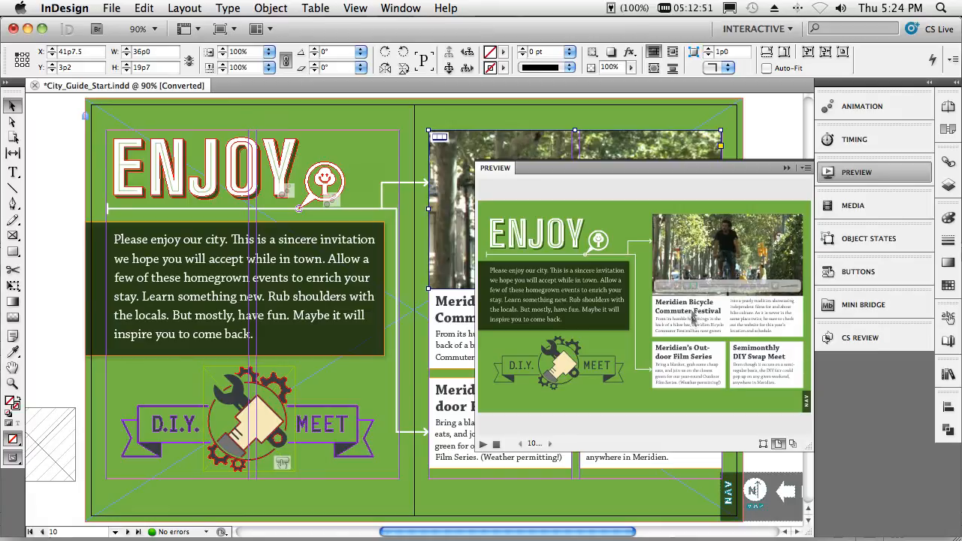
mouse_move(693, 286)
left_click(787, 168)
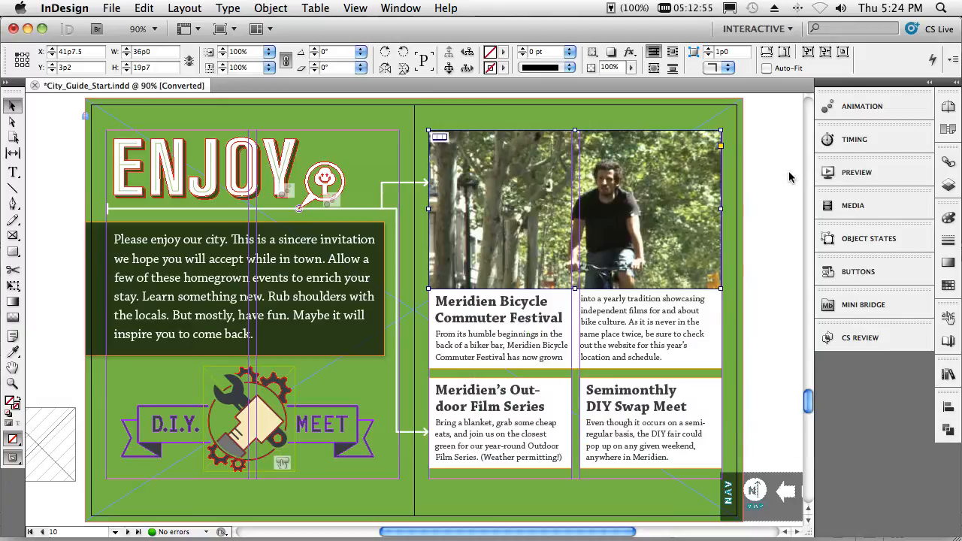
left_click(776, 242)
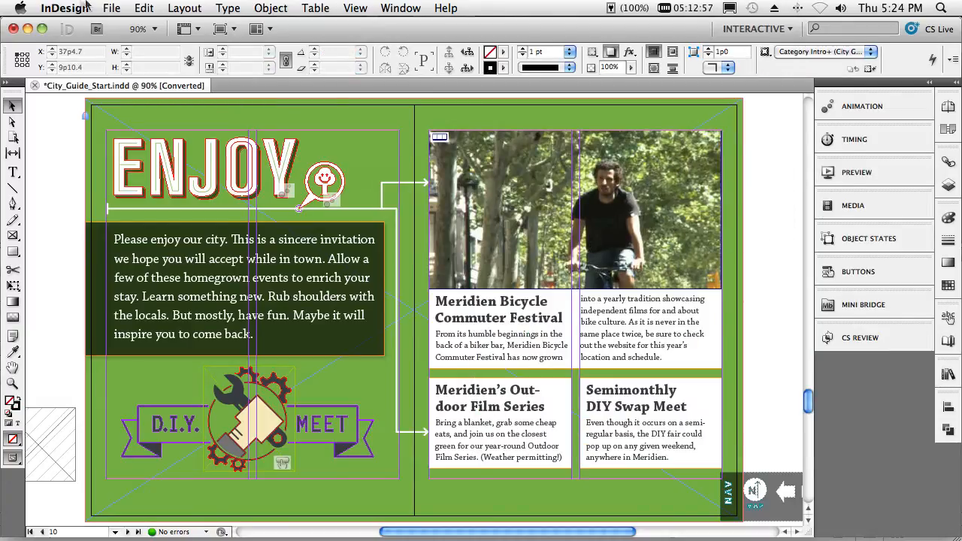
- Start exporting the city guide document and choose Flash Player (SWF) as the format
left_click(109, 8)
mouse_move(145, 313)
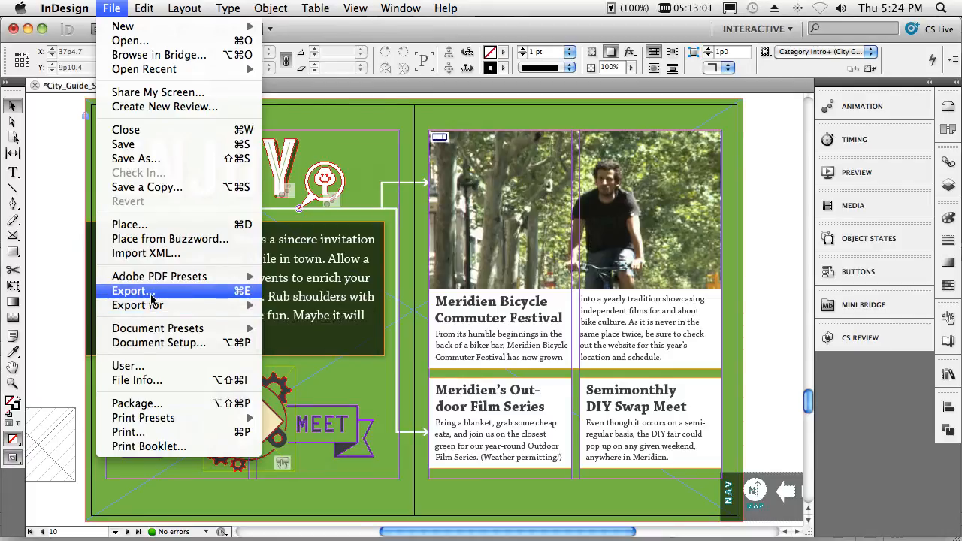
left_click(133, 291)
left_click(449, 328)
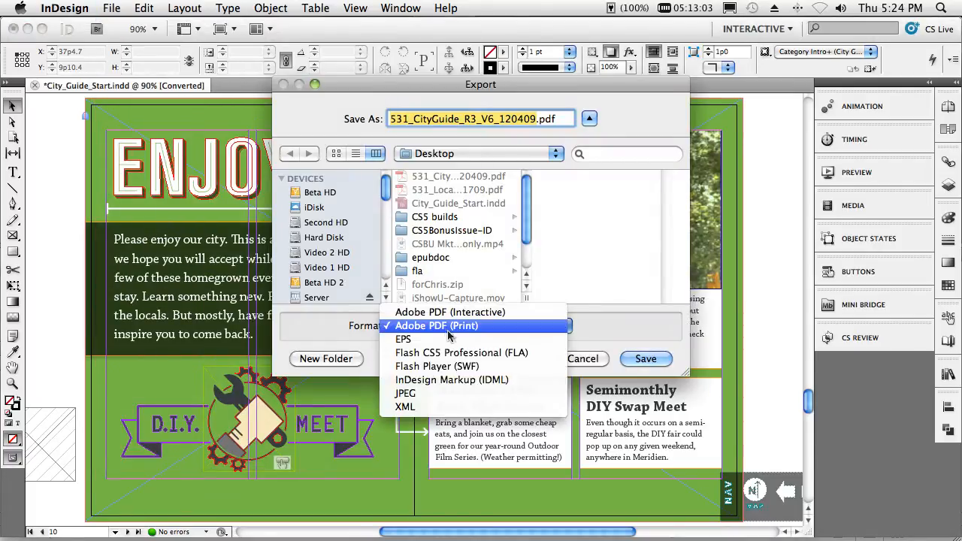
left_click(475, 367)
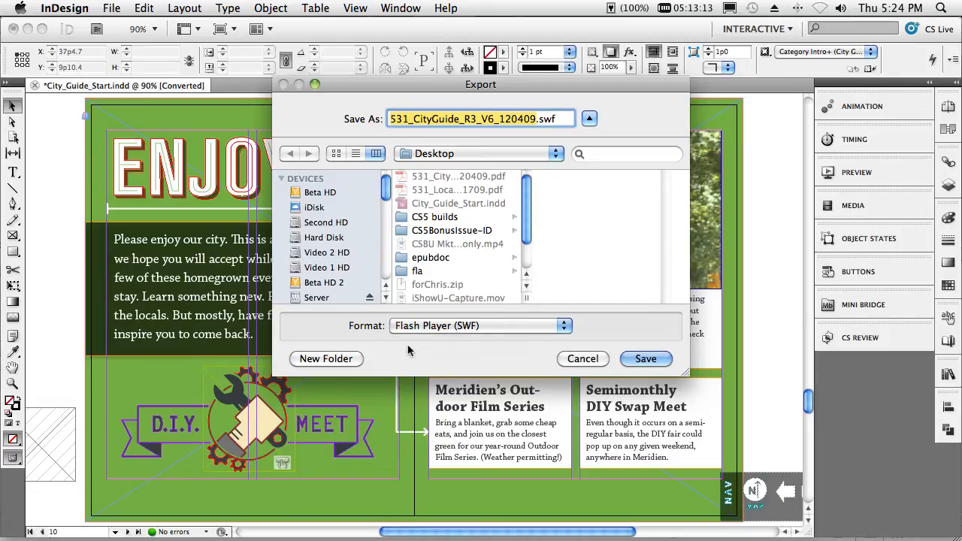
- Create a new folder named ForSWF on the Desktop as the export destination
left_click(351, 360)
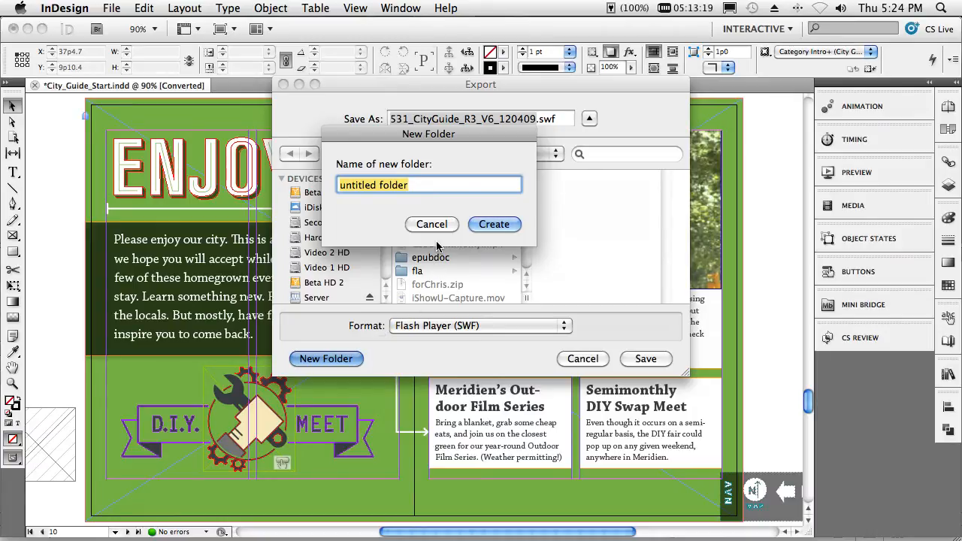
type("For")
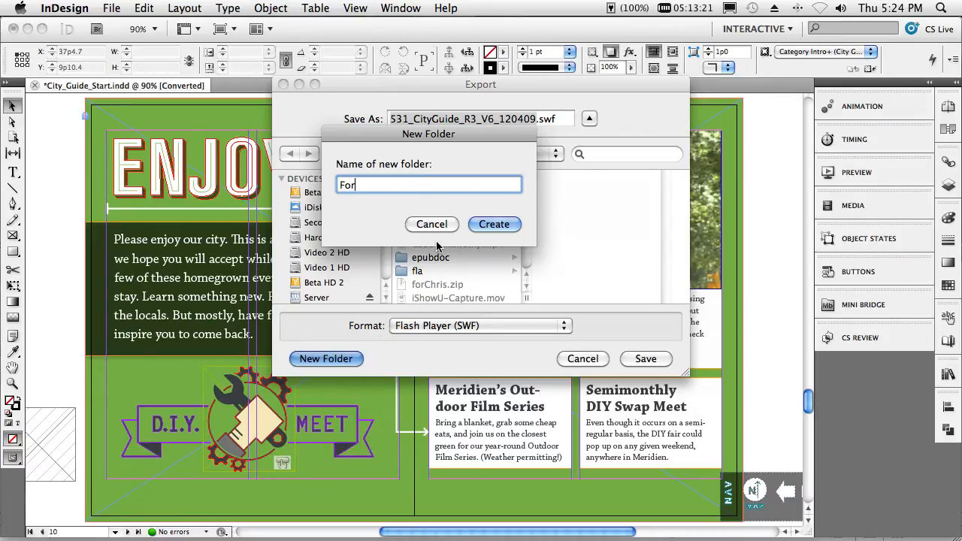
type("SWF")
left_click(479, 227)
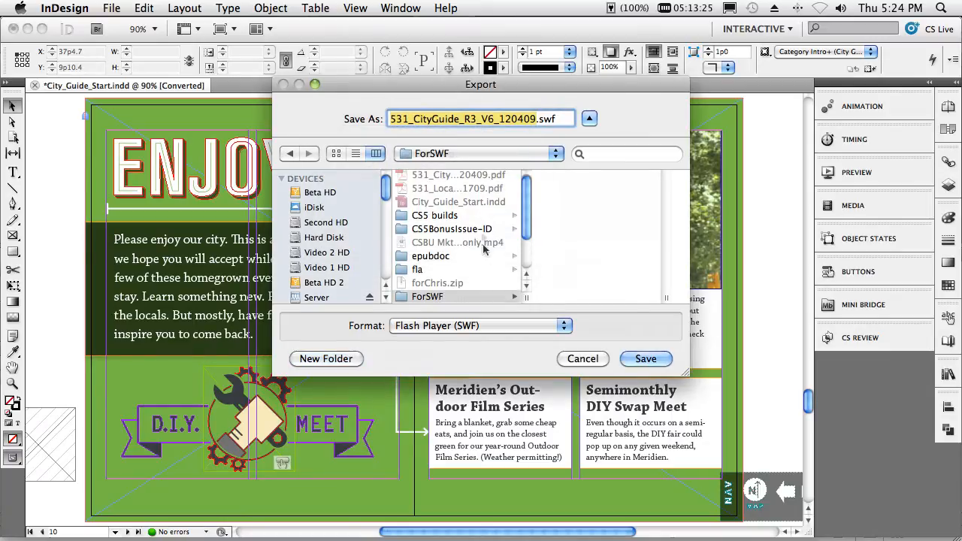
- Export all pages to SWF with an HTML file, leaving out the interactive page curl
left_click(643, 360)
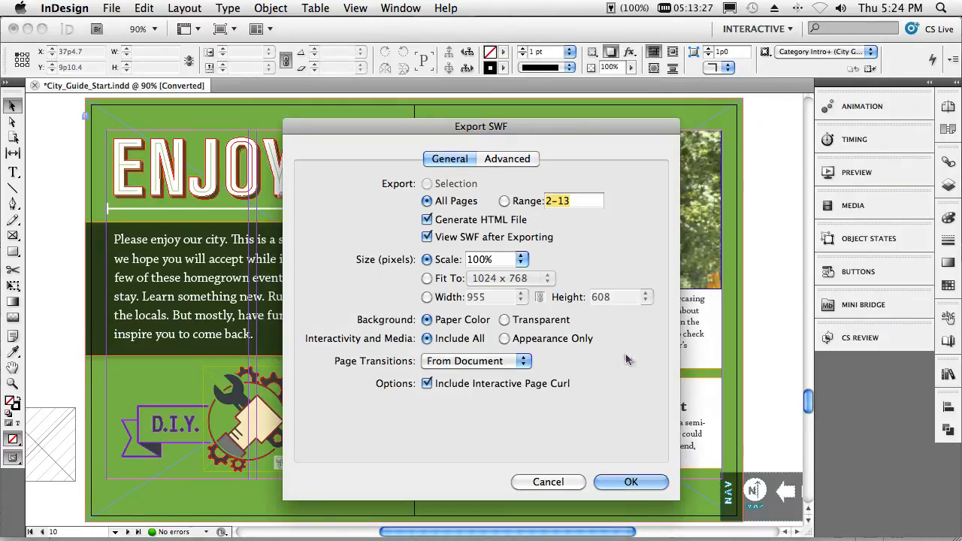
left_click(435, 385)
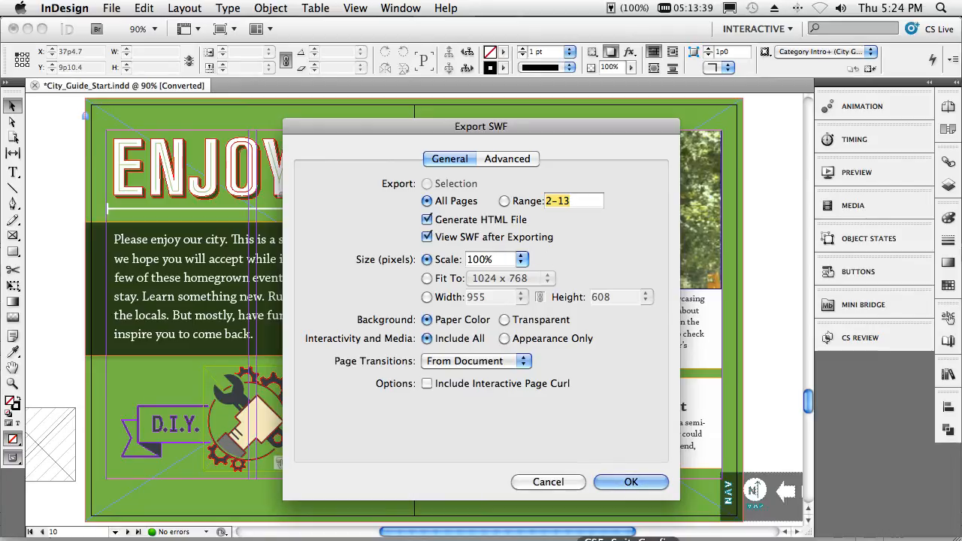
left_click(641, 483)
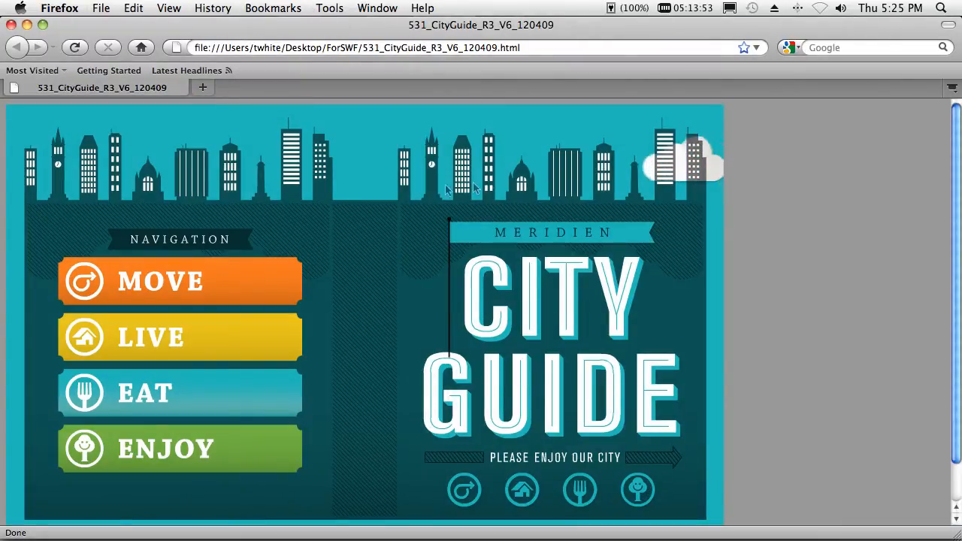
- In the exported guide in the browser, go to the LIVE spread and advance its photo slideshow by two images
left_click(208, 351)
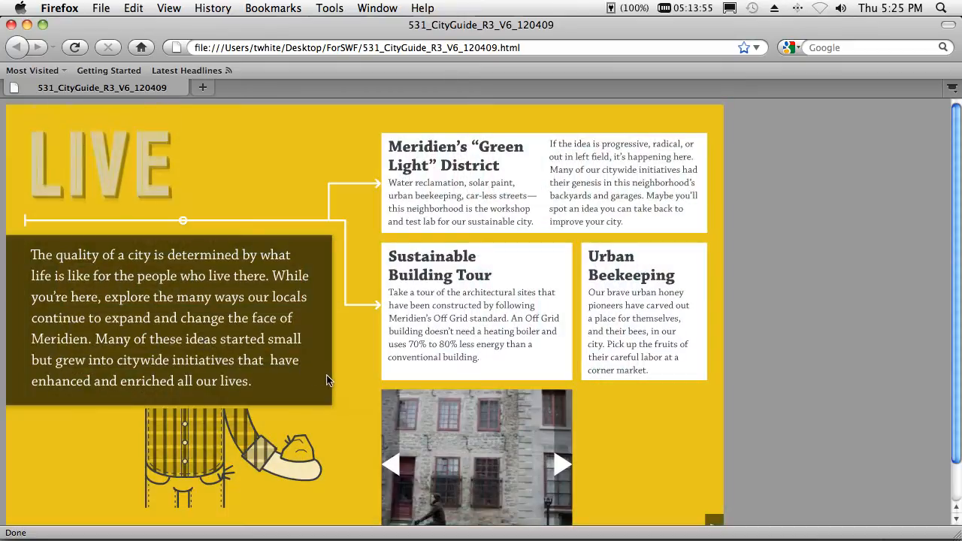
left_click(565, 468)
left_click(565, 468)
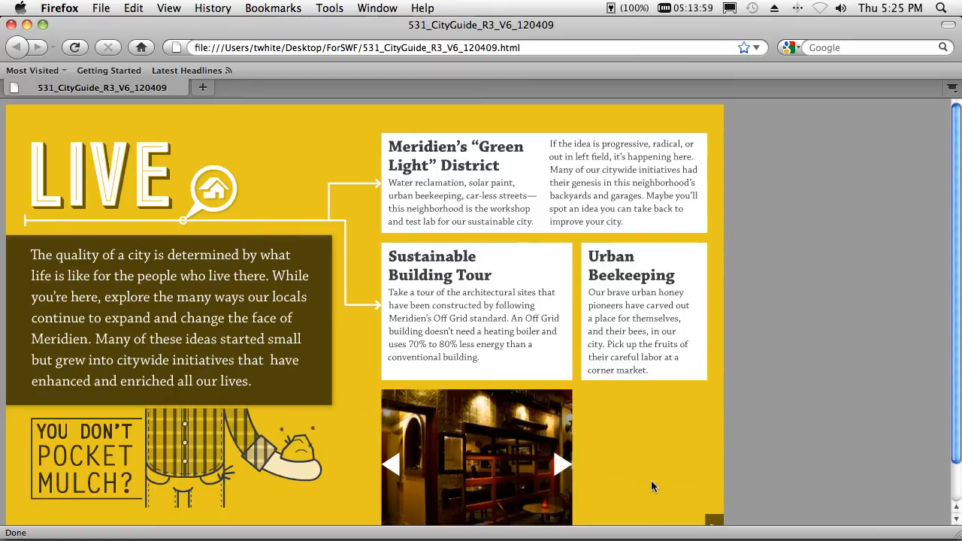
- Page forward from LIVE through EAT to the ENJOY spread and play its bicycle festival video
scroll(651, 485, "down", 2)
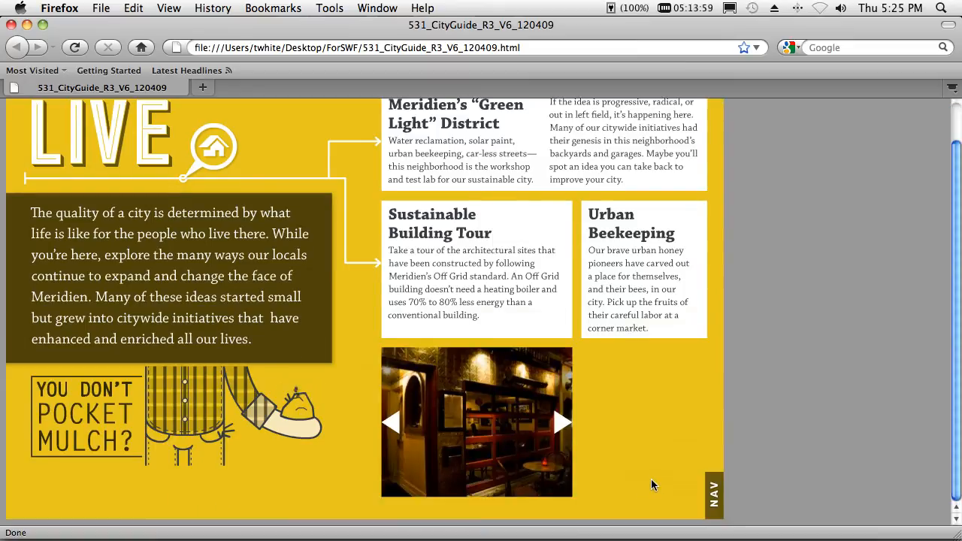
left_click(713, 500)
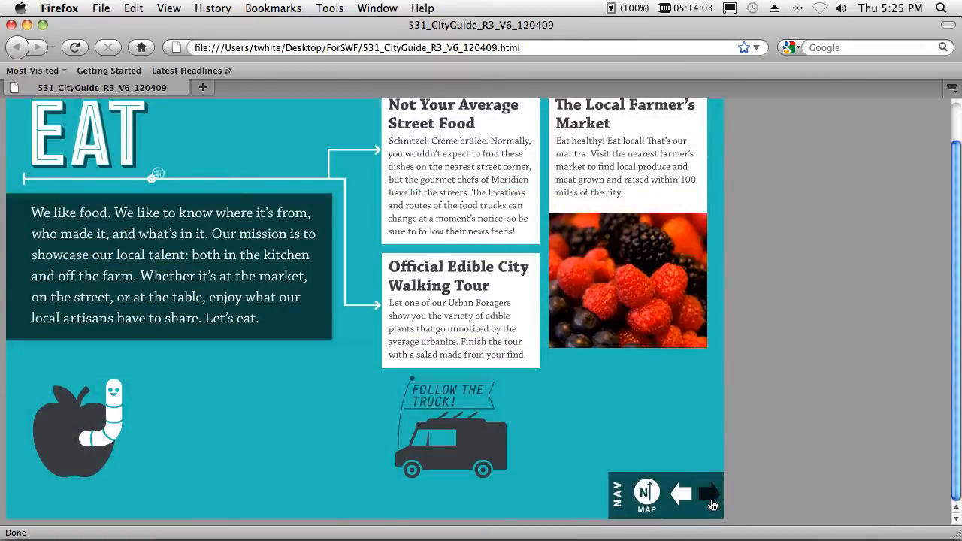
left_click(712, 502)
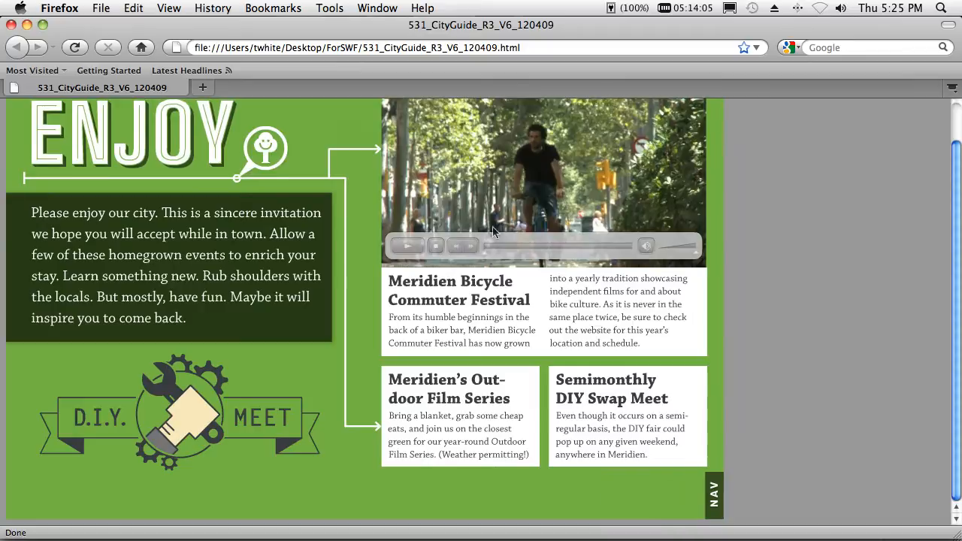
left_click(409, 246)
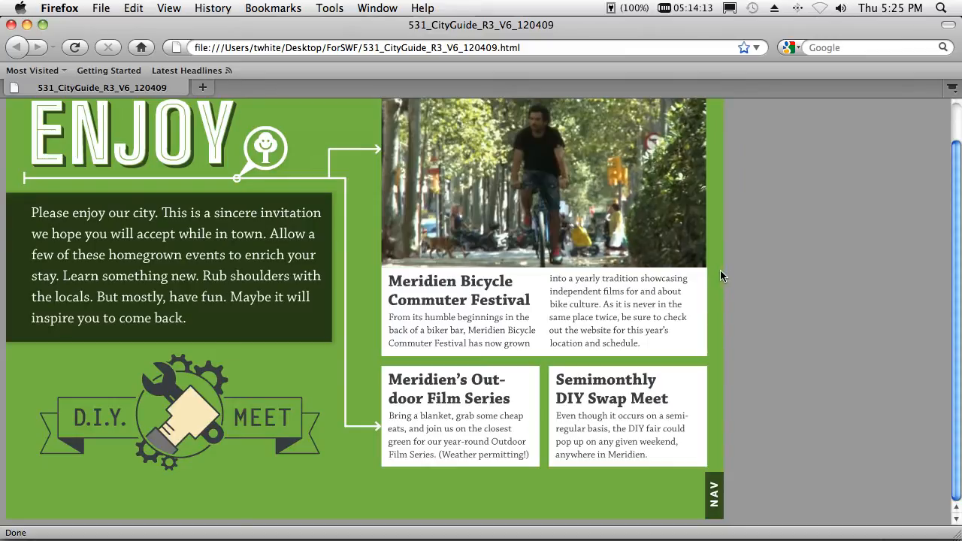
- Return to InDesign, start another export and create a folder named For Flash Pro on the Desktop for it
key("super+Tab")
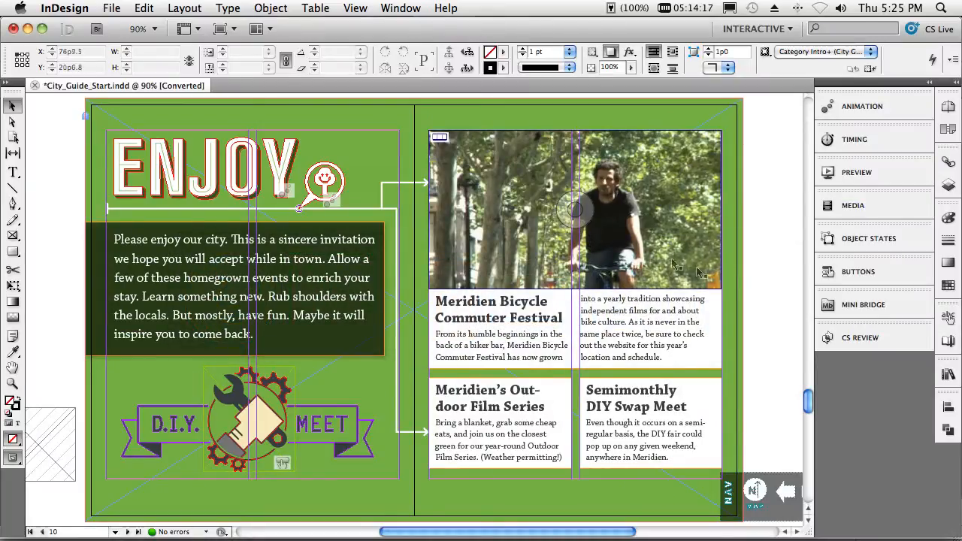
left_click(111, 9)
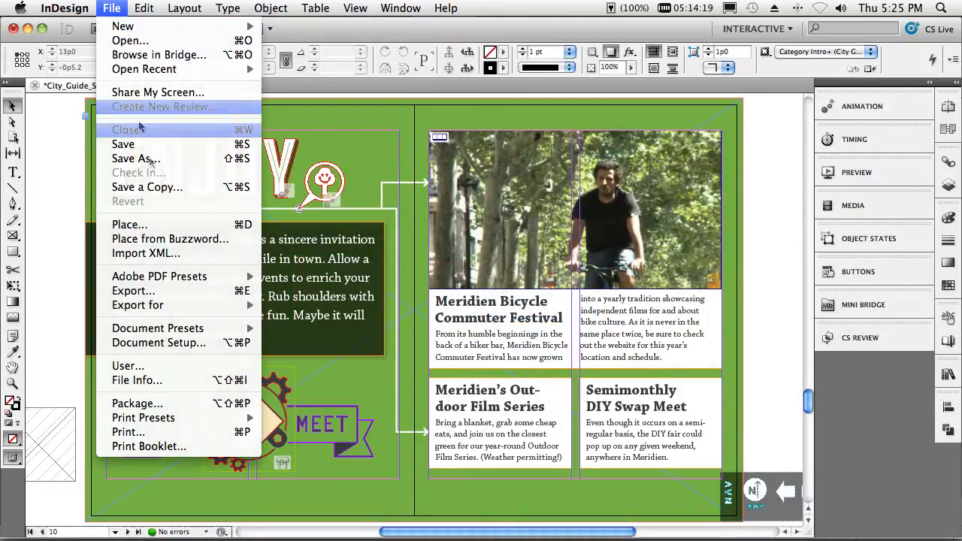
left_click(171, 291)
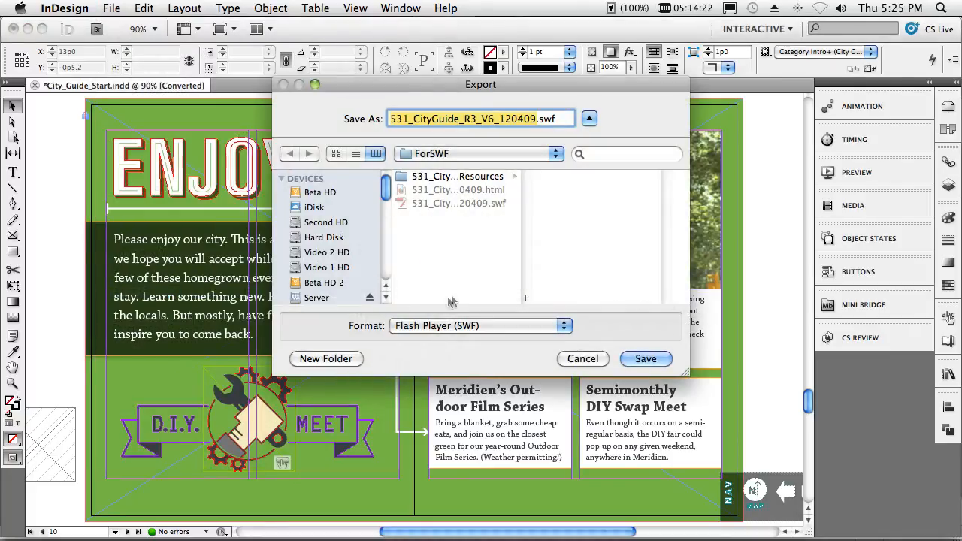
left_click(437, 154)
left_click(434, 169)
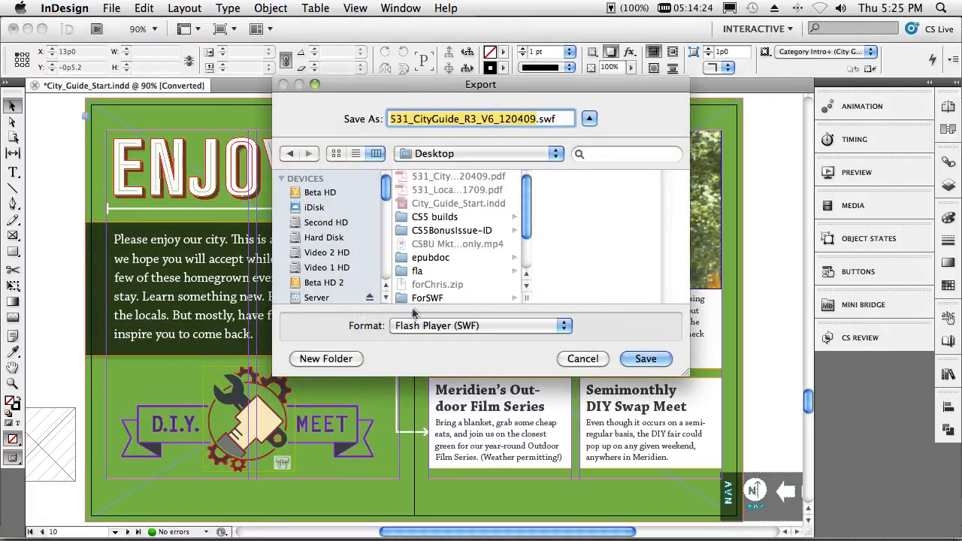
left_click(336, 360)
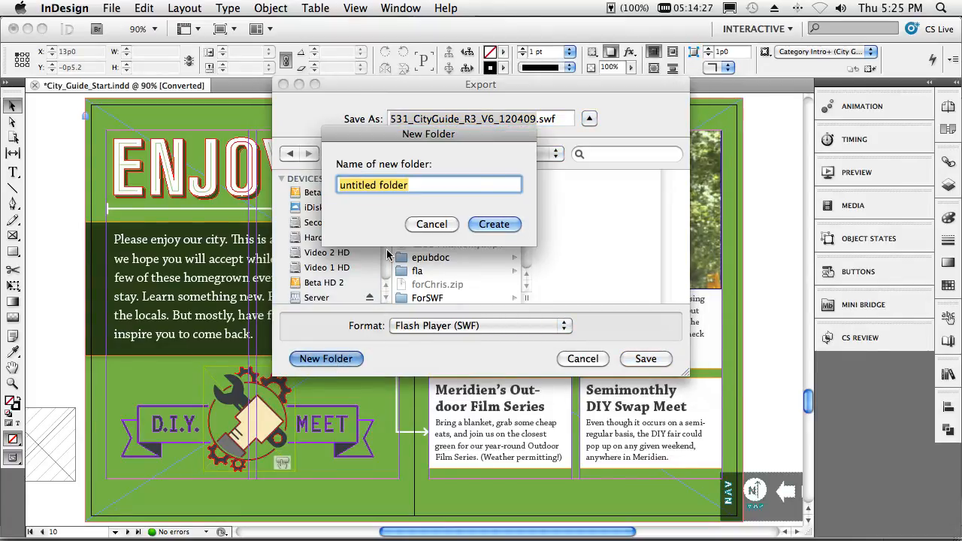
type("For ")
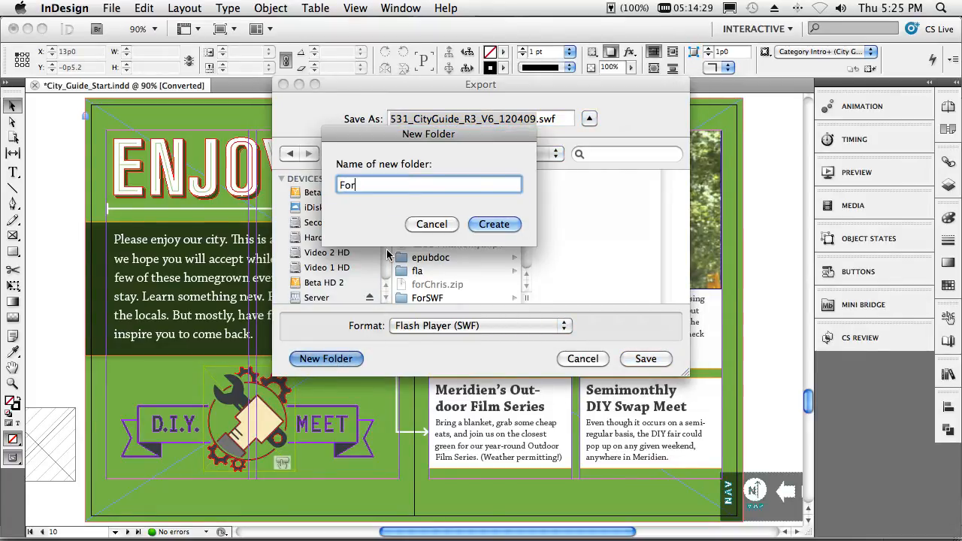
type("Flash Pro")
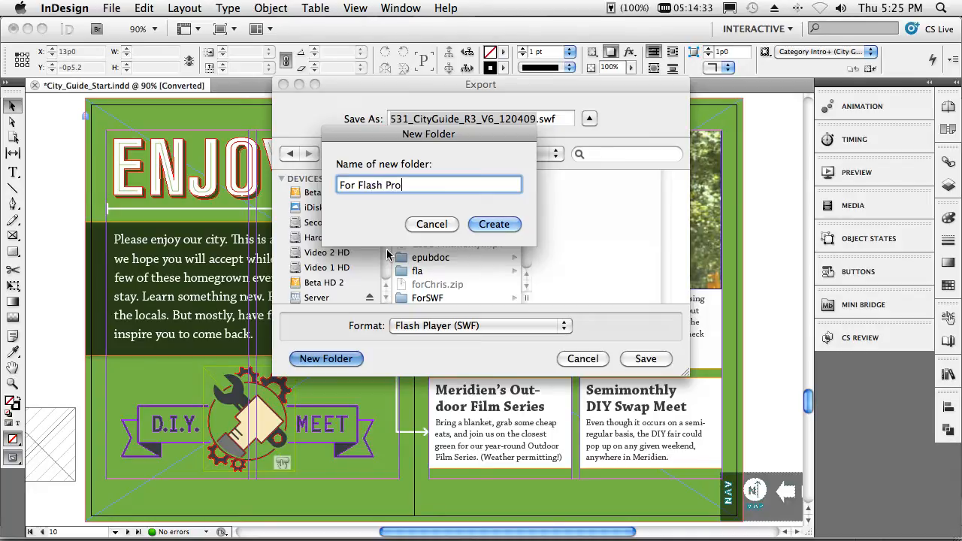
left_click(494, 224)
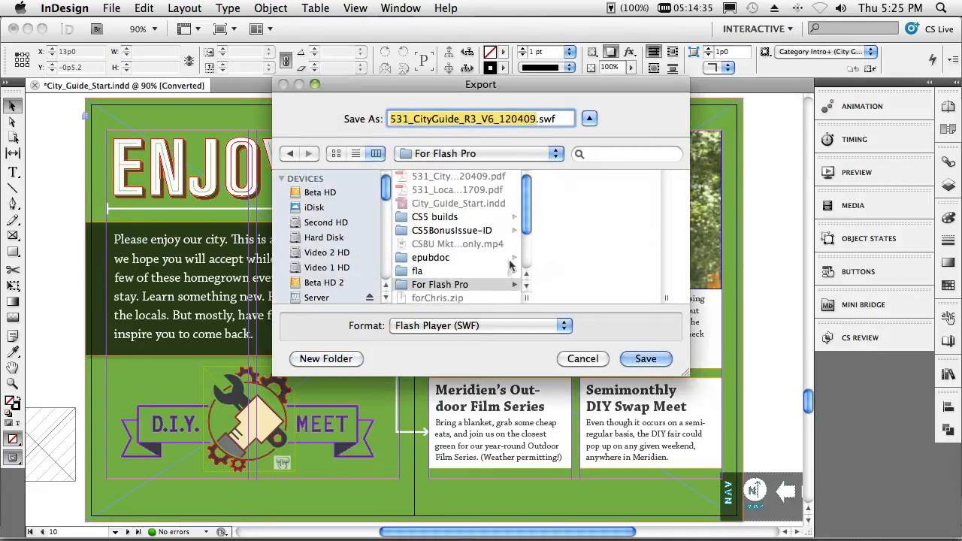
- Export all pages in Flash CS5 Professional (FLA) format at 100% scale with Flash TLF Text and all interactivity included
left_click(473, 331)
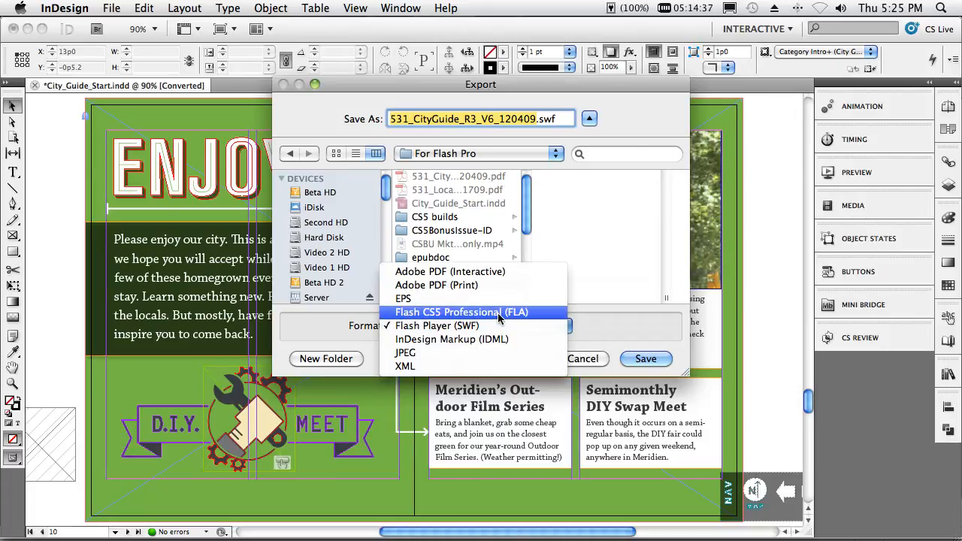
left_click(498, 312)
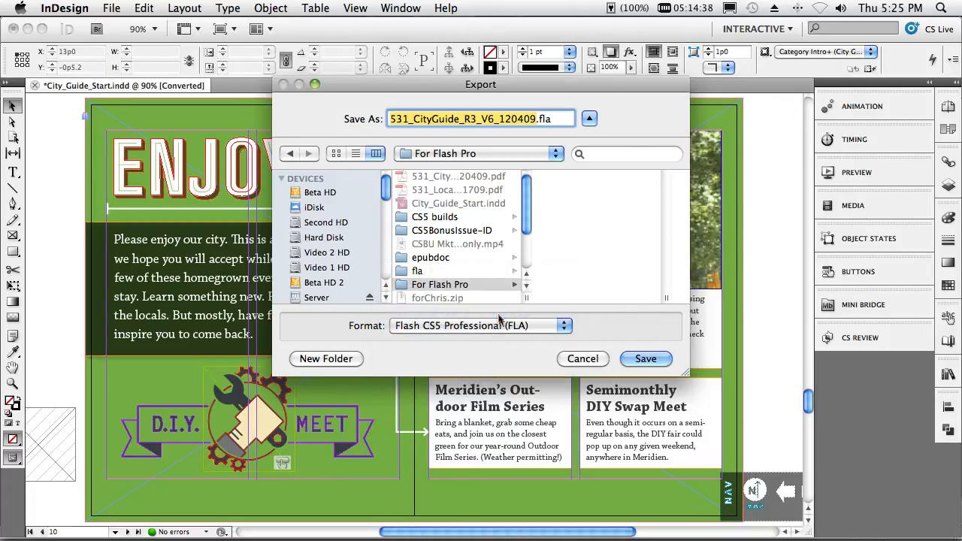
left_click(645, 361)
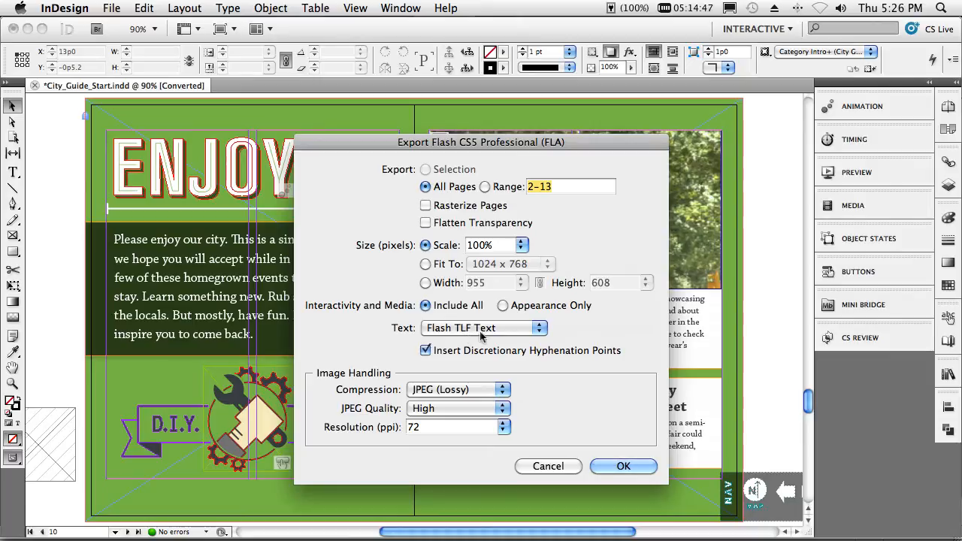
left_click(619, 468)
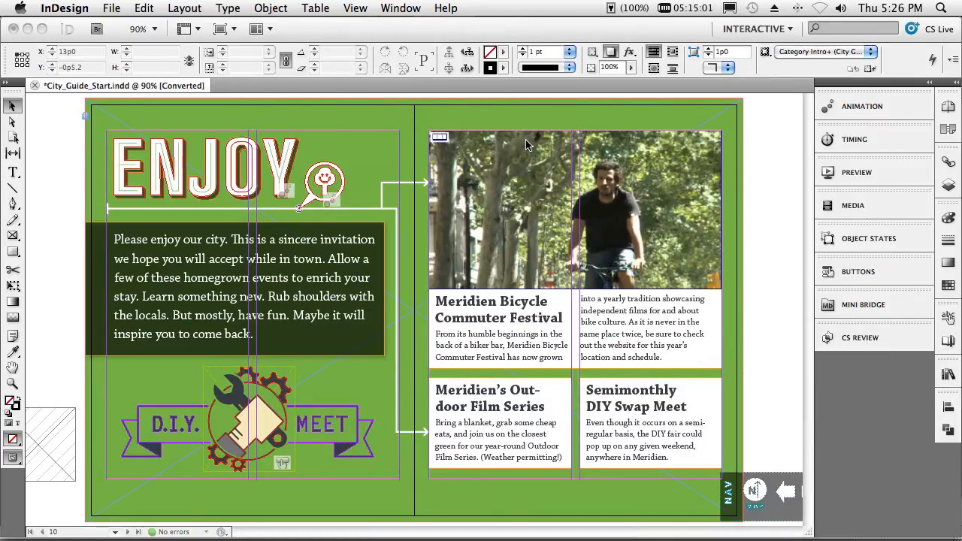
- Switch to Finder and open the exported 531_CityGuide_R3_V6_120409.fla from the Desktop's For Flash Pro folder in Flash
left_click(43, 540)
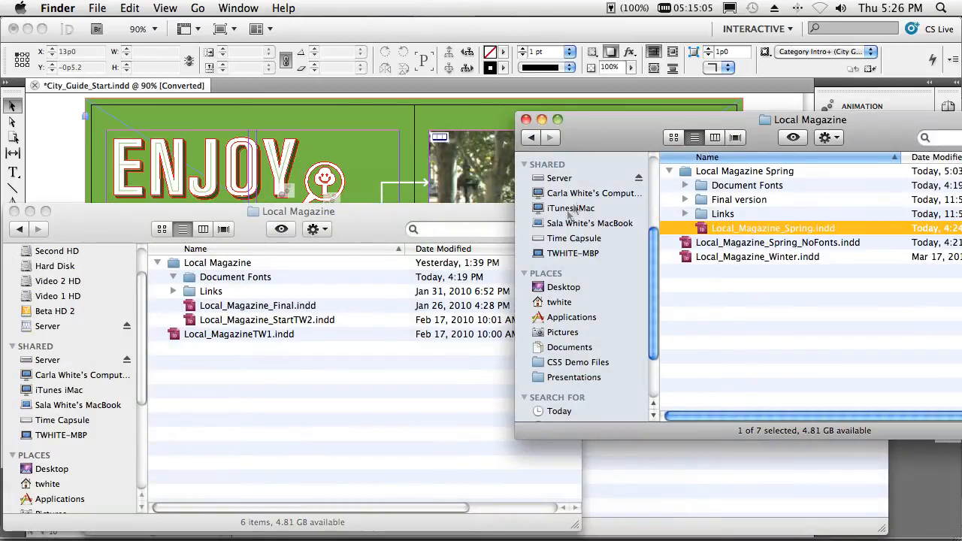
left_click(553, 286)
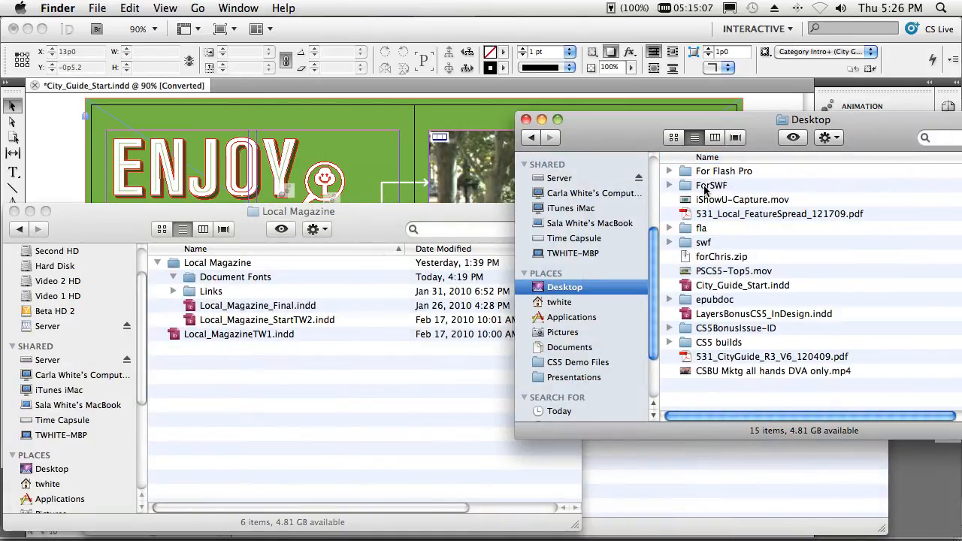
left_click(711, 174)
double_click(703, 185)
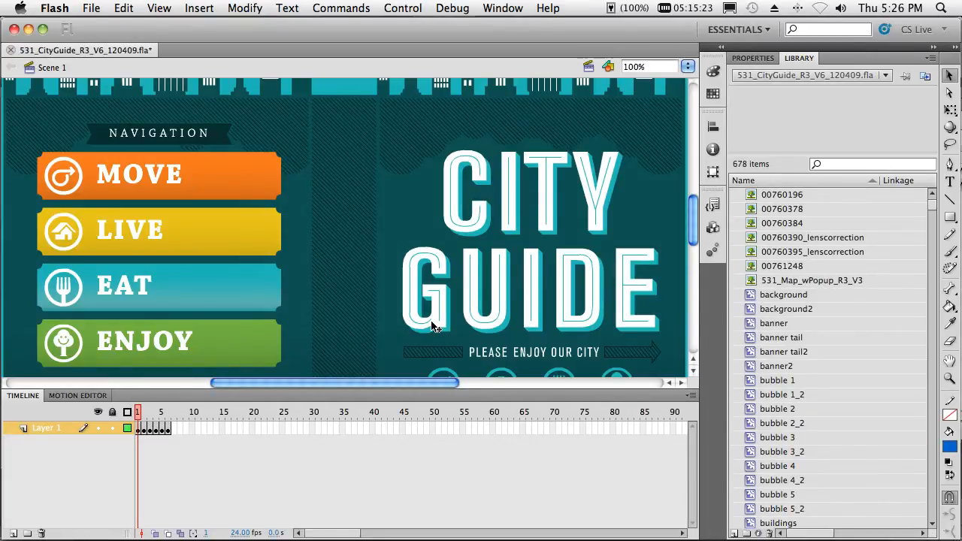
- Open the MOVE spread's symbol on frame 2 for editing and select all its text blocks to examine their threading
key("super+minus")
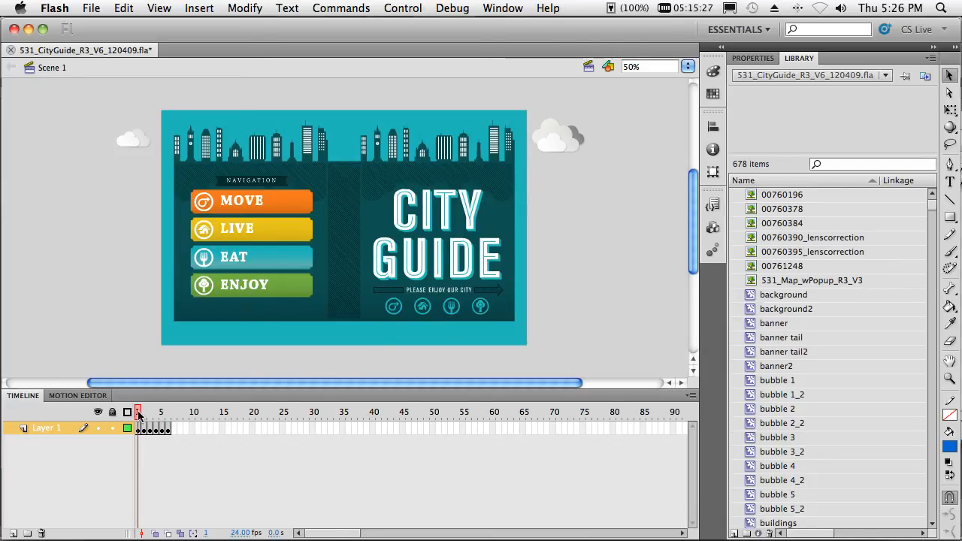
left_click_drag(139, 414, 144, 415)
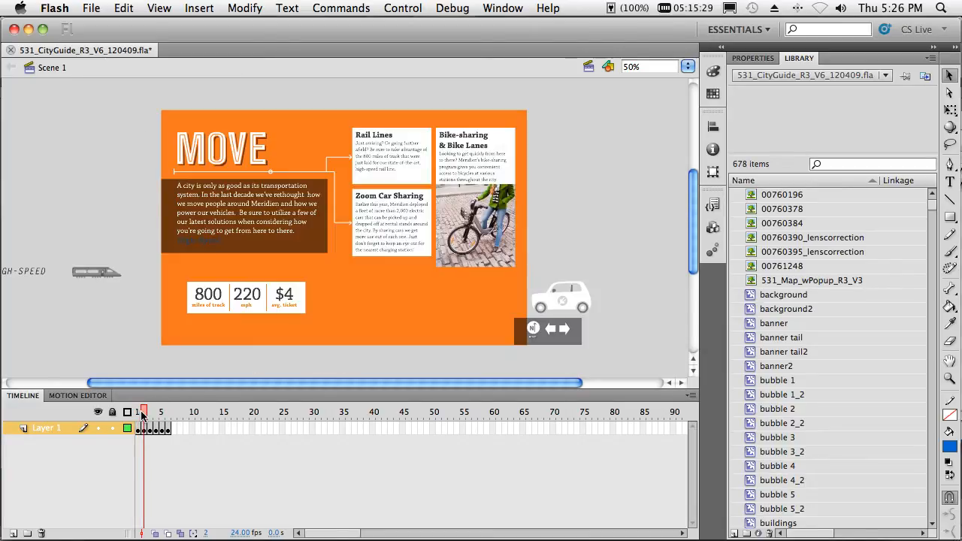
left_click(372, 235)
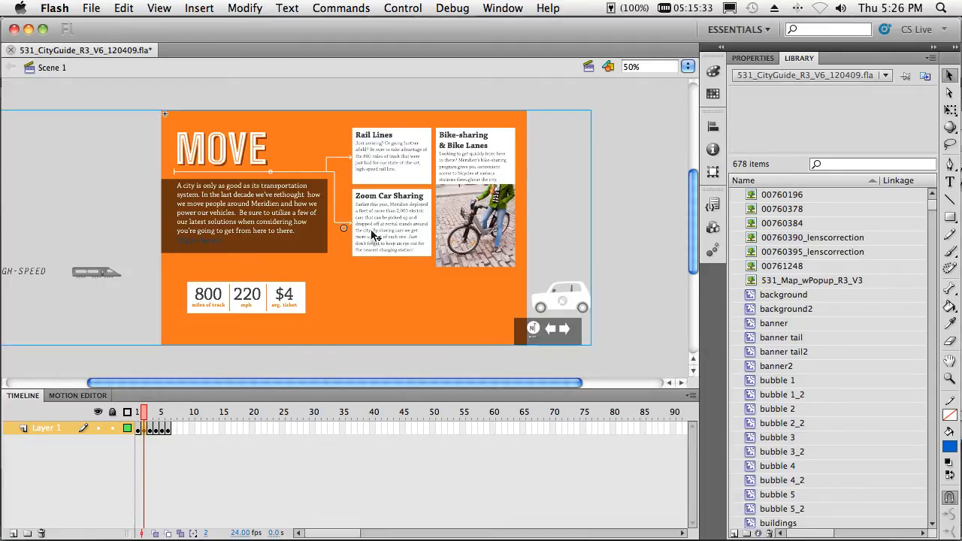
double_click(382, 285)
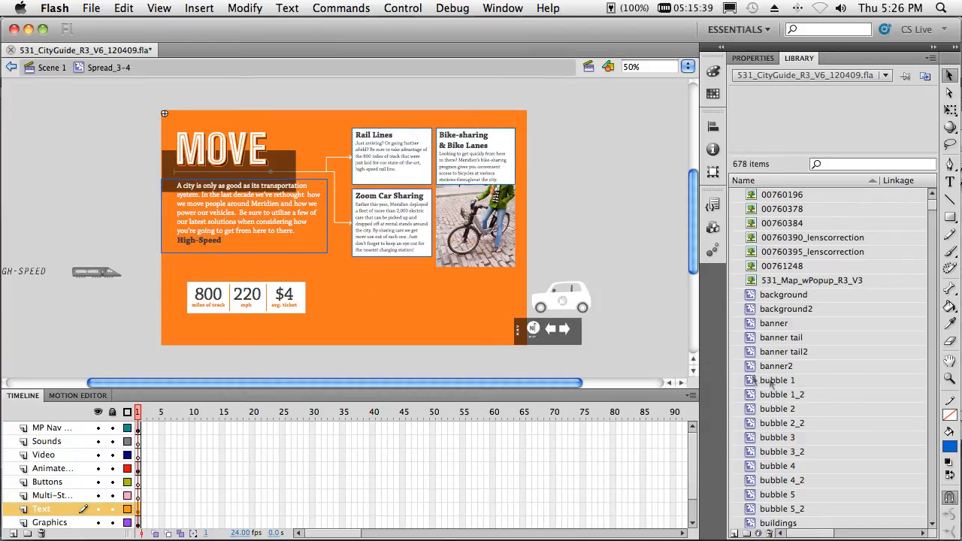
key("super+a")
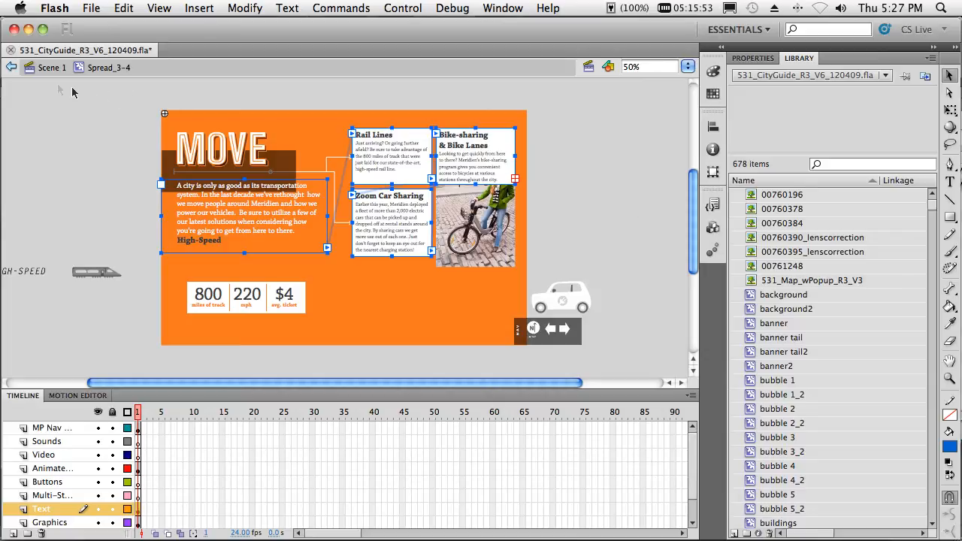
- Leave the symbol's editing for Scene 1 and review the spreads on frames 3, 2 and 1
left_click(14, 67)
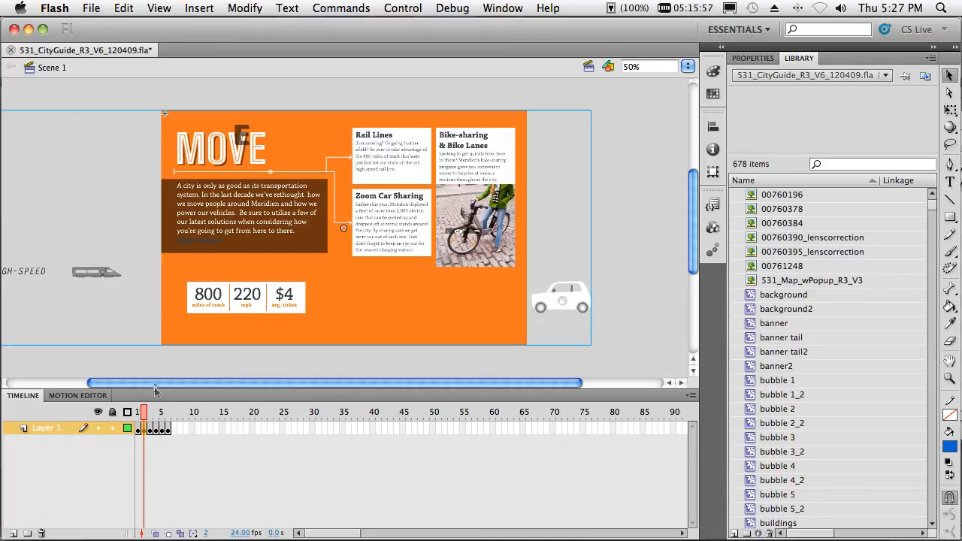
left_click(149, 414)
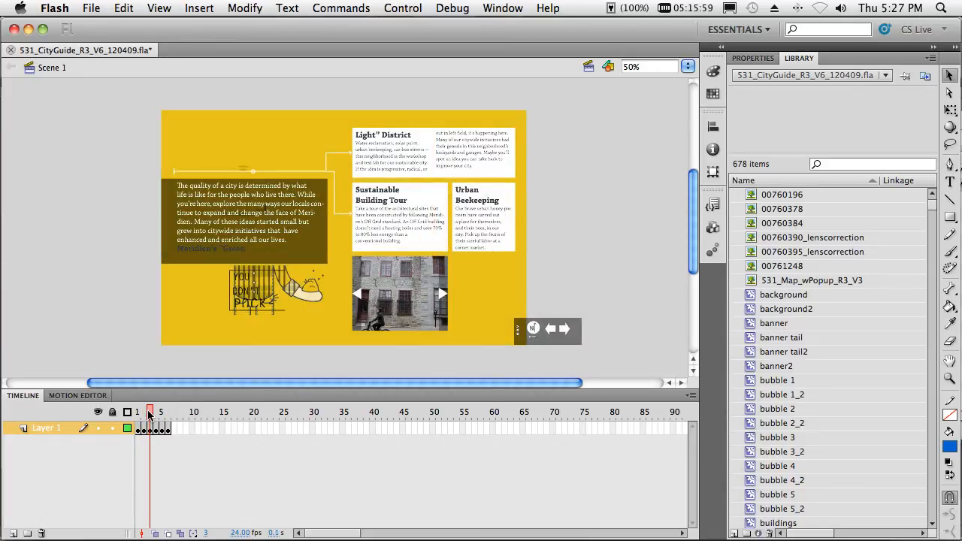
left_click(142, 415)
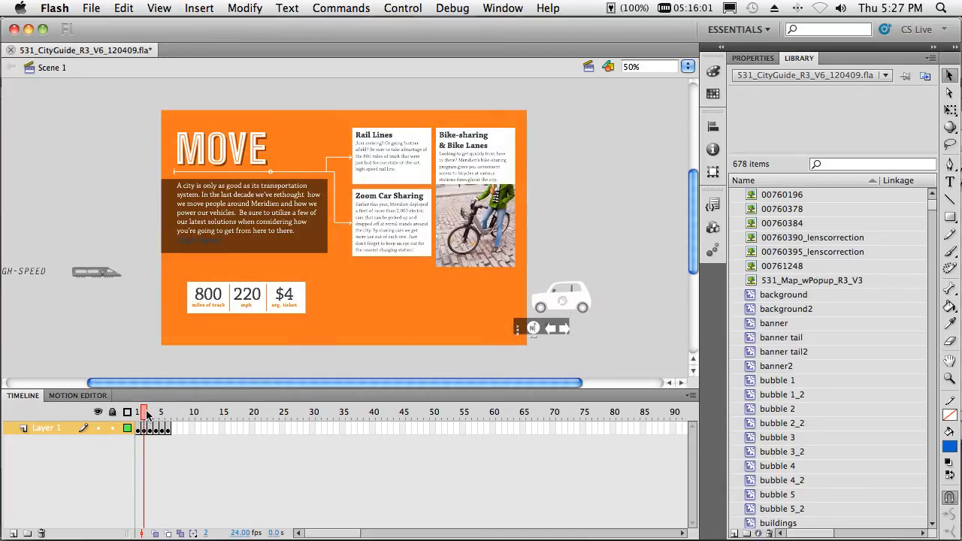
mouse_move(147, 415)
left_mouse_down()
mouse_move(156, 415)
mouse_move(133, 418)
left_mouse_up()
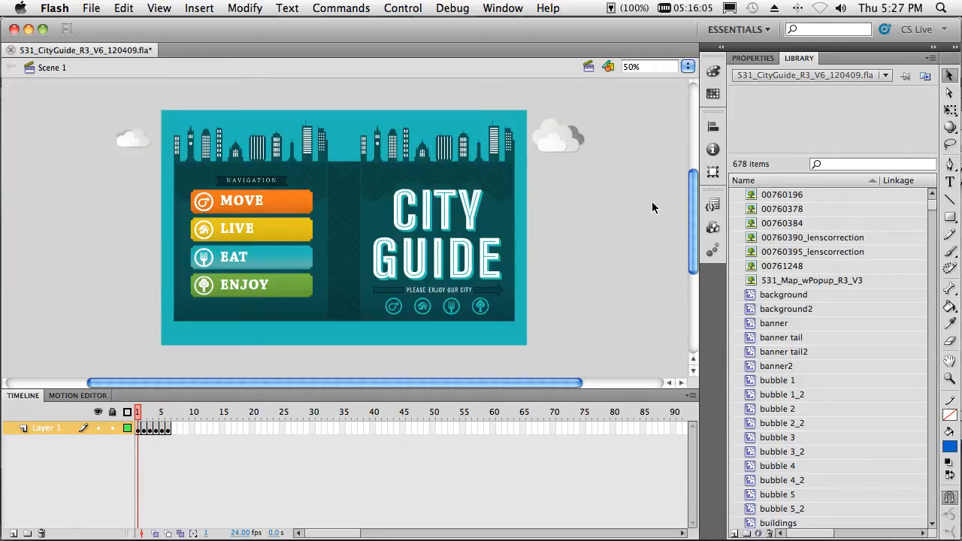
- Switch to InDesign and close City_Guide_Start.indd without saving its changes
key("super+Tab")
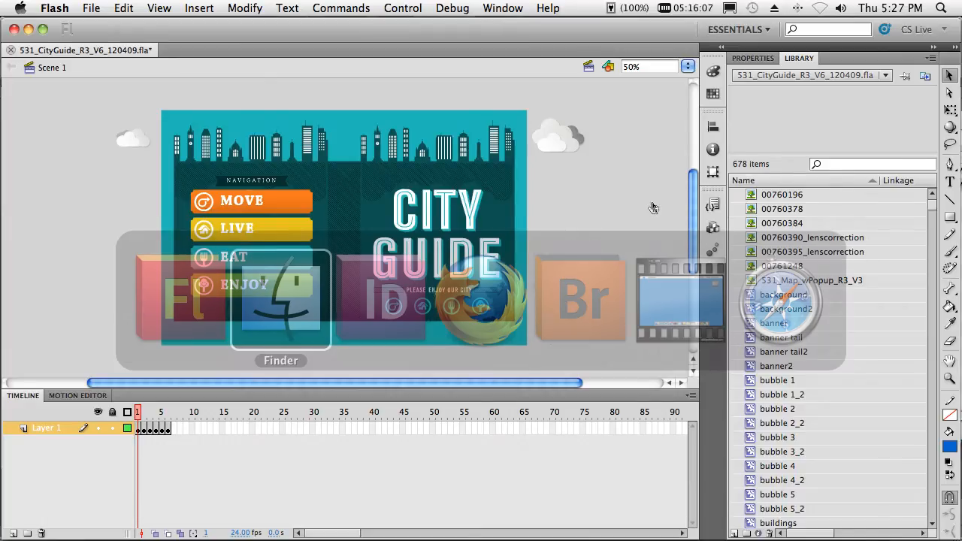
key("super+Tab")
key("Tab")
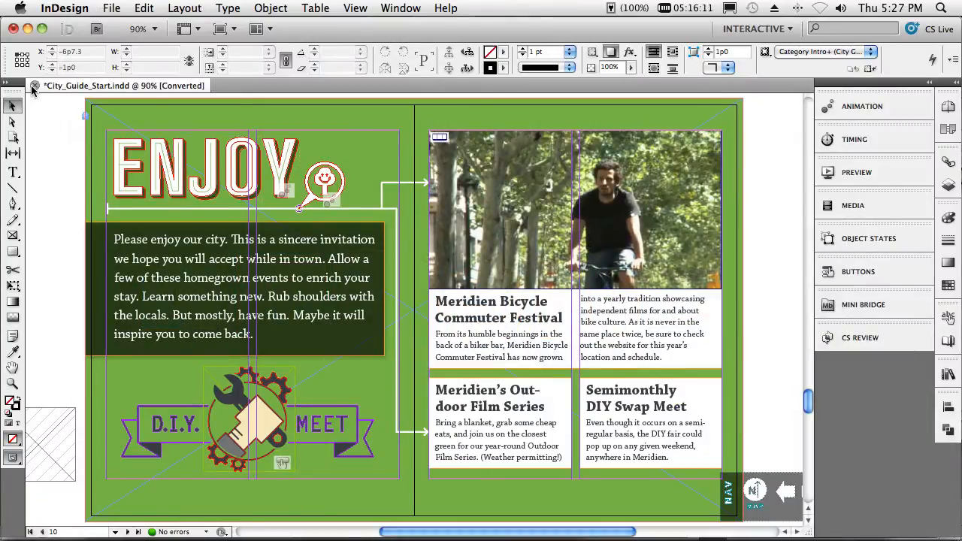
key("super+w")
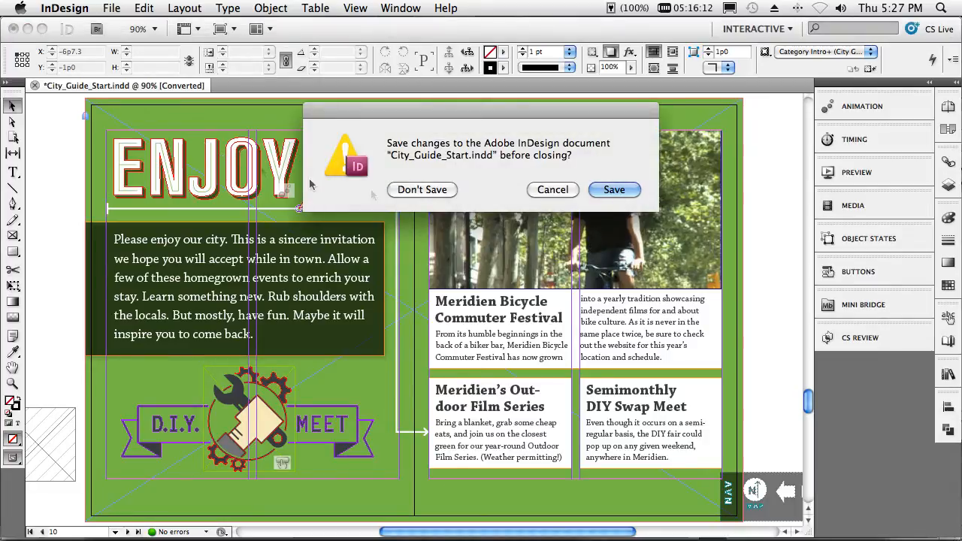
left_click(440, 193)
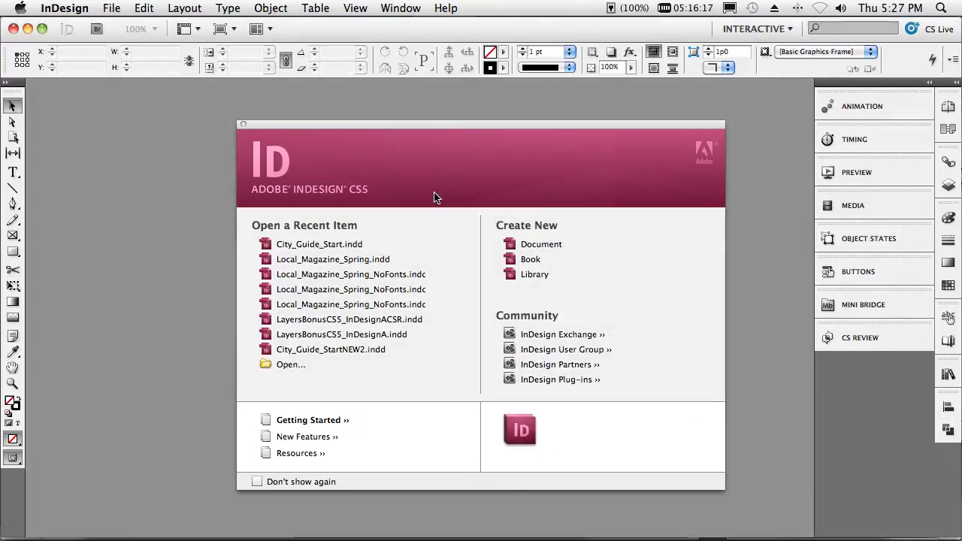
- Switch to Adobe Bridge and enlarge the thumbnails of the Local Magazine folder slightly
key("super+Tab")
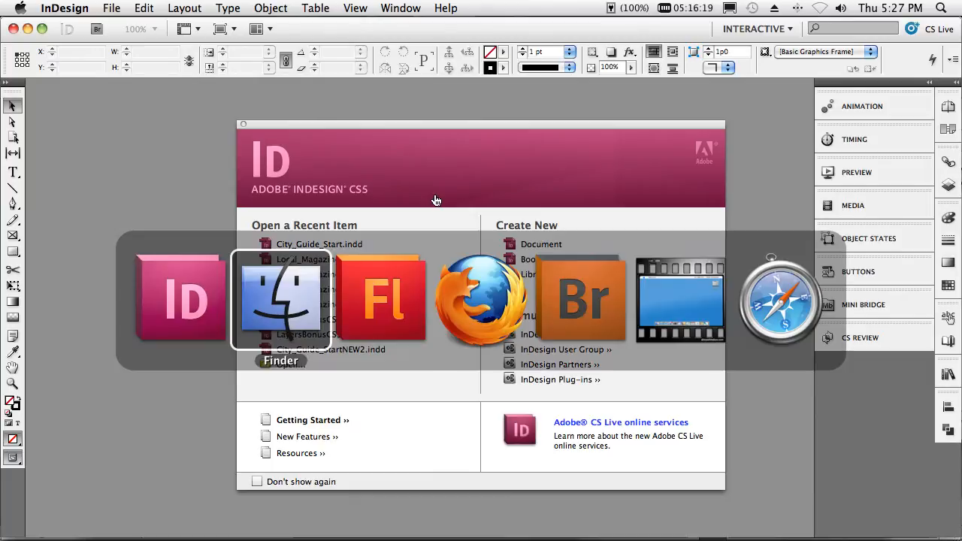
key("super+Tab")
key("super+Tab")
key("super+Tab")
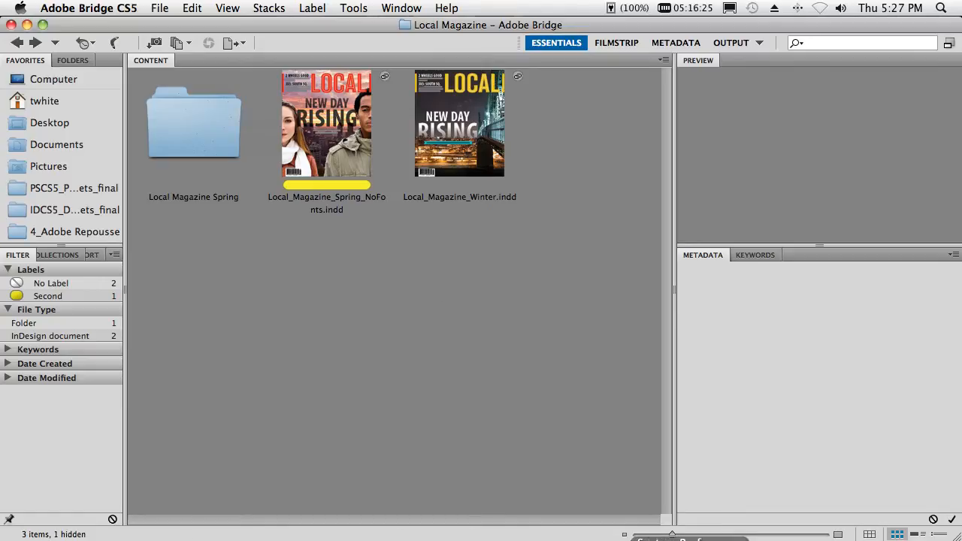
left_click_drag(673, 534, 681, 536)
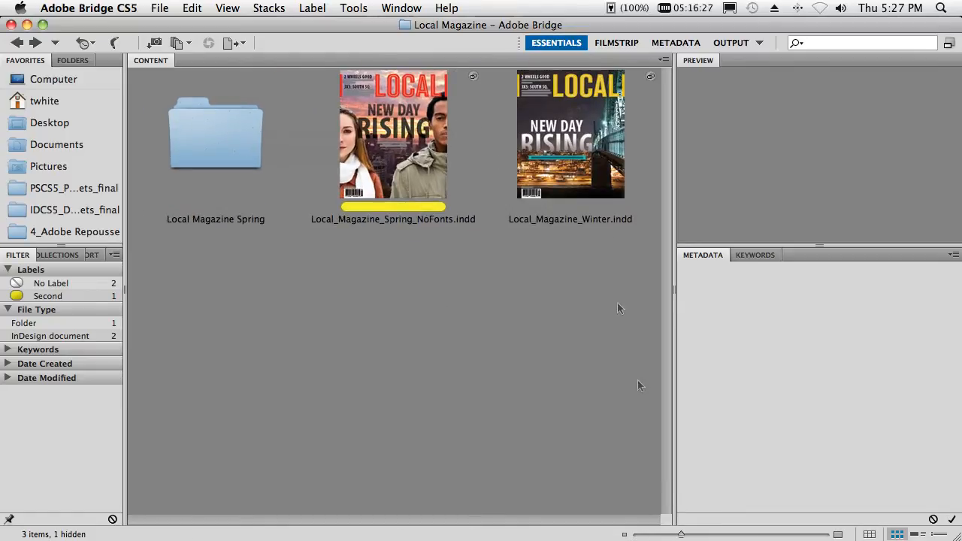
- Page through the preview of Local_Magazine_Winter.indd up to page 5 and back to page 2
left_click(585, 162)
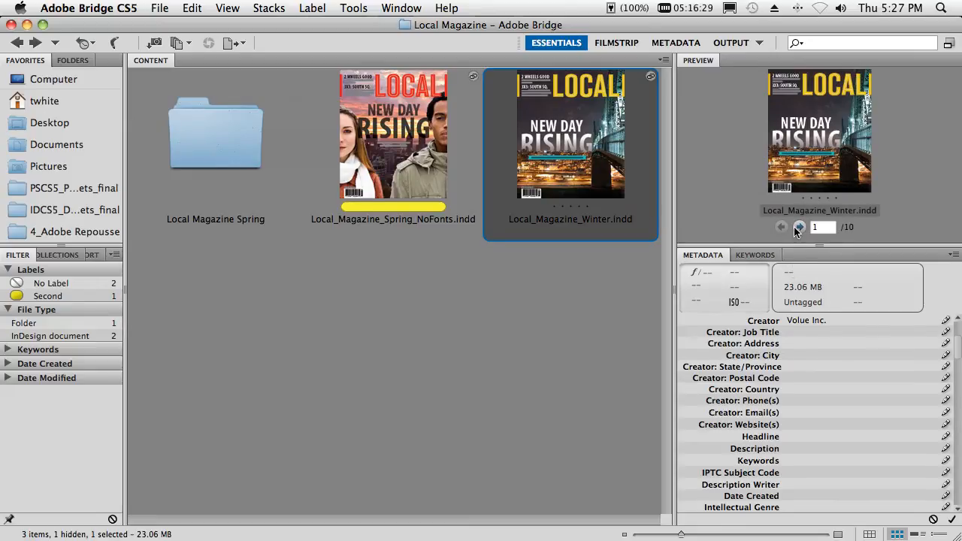
left_click(799, 227)
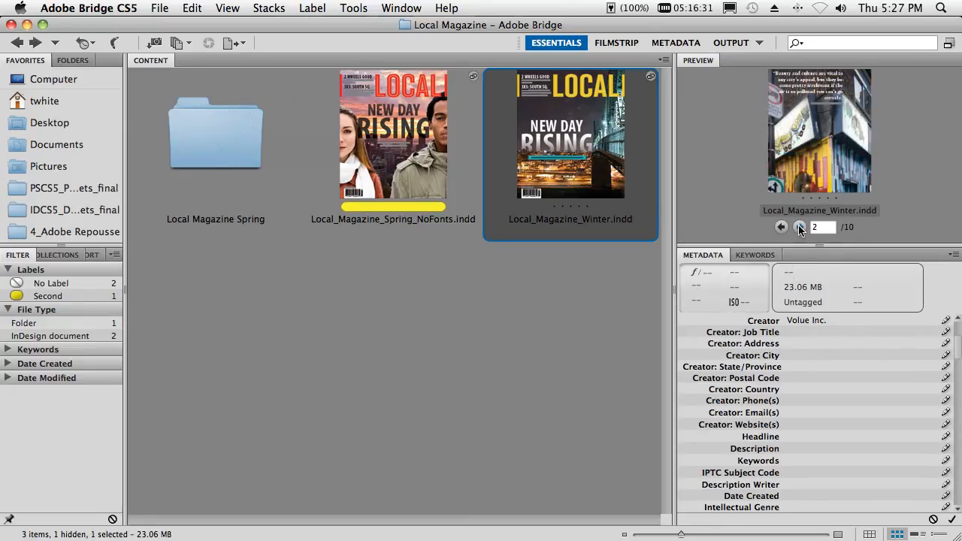
left_click(800, 227)
left_click(800, 227)
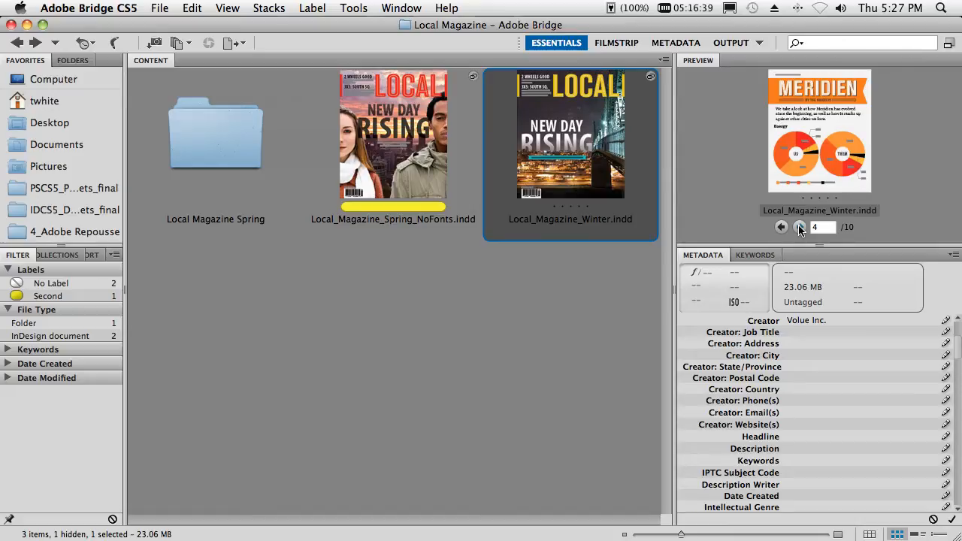
left_click(799, 228)
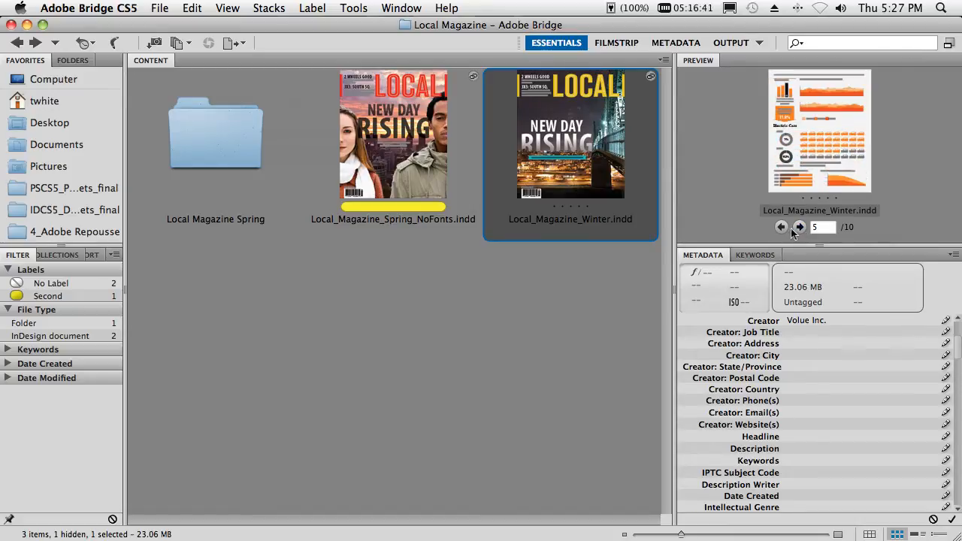
left_click(782, 228)
left_click(781, 228)
left_click(781, 227)
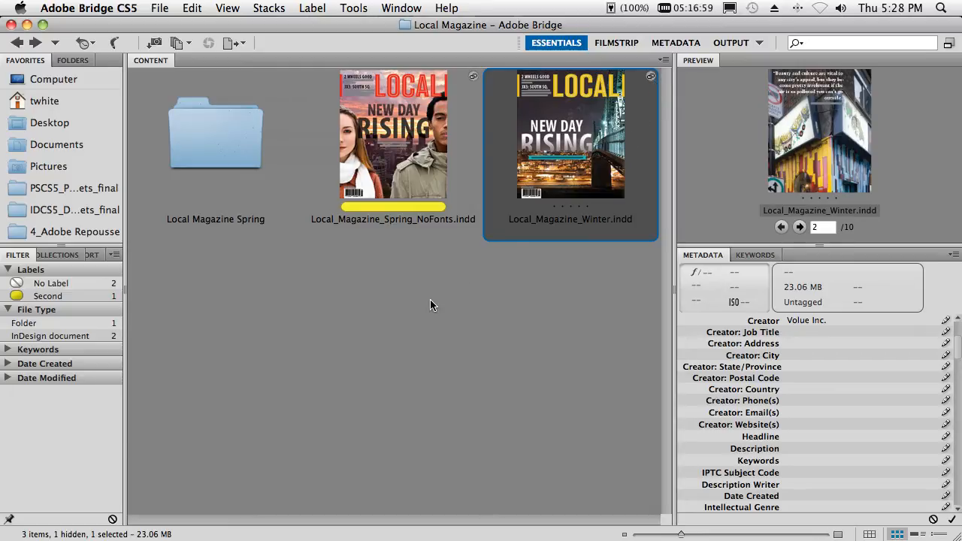
- Open Local_Magazine_Spring_NoFonts.indd in InDesign without replacing its missing font, inspect the quote text and close the document
left_click(380, 178)
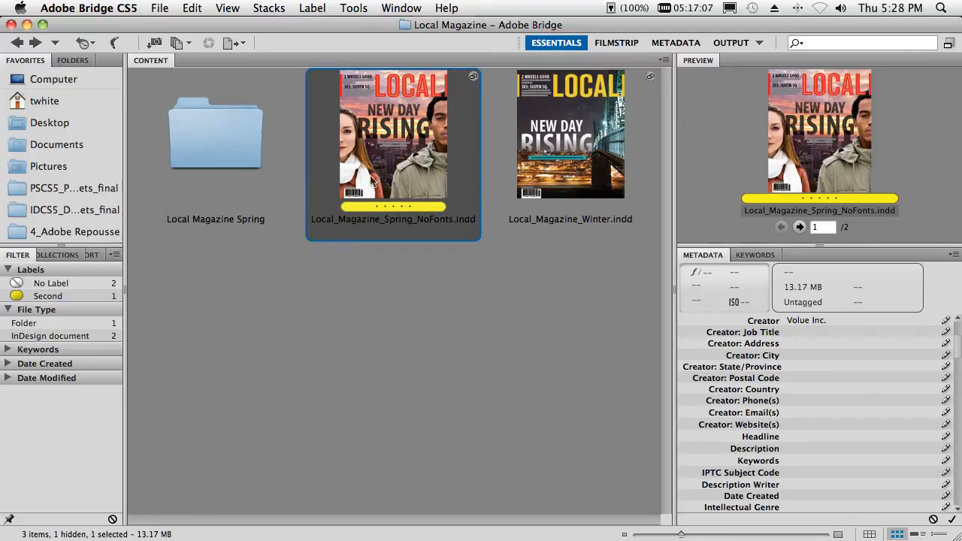
double_click(376, 177)
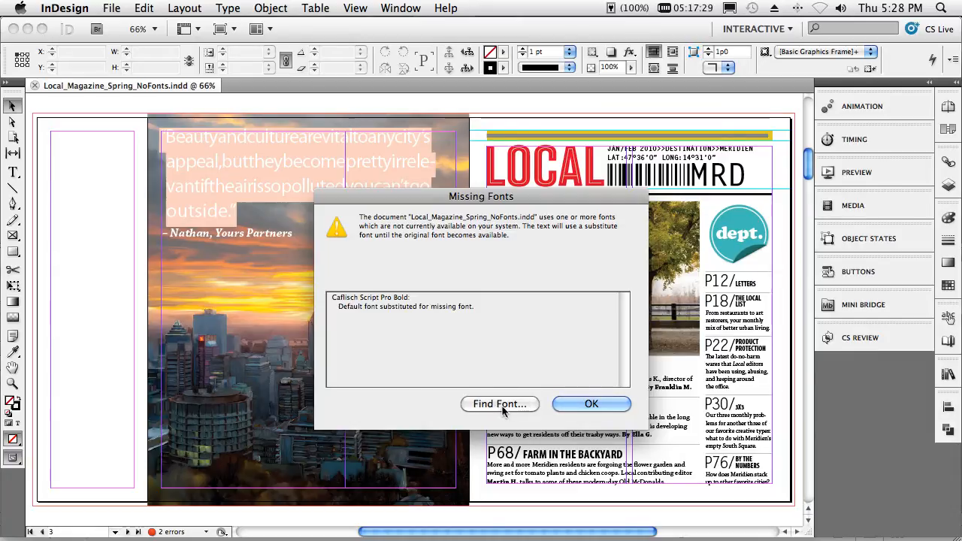
left_click(568, 406)
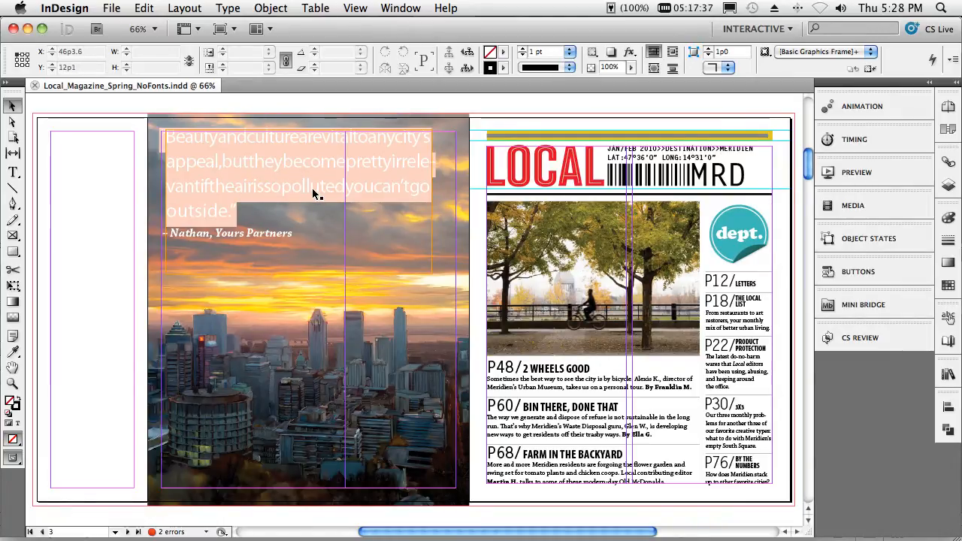
left_click(34, 86)
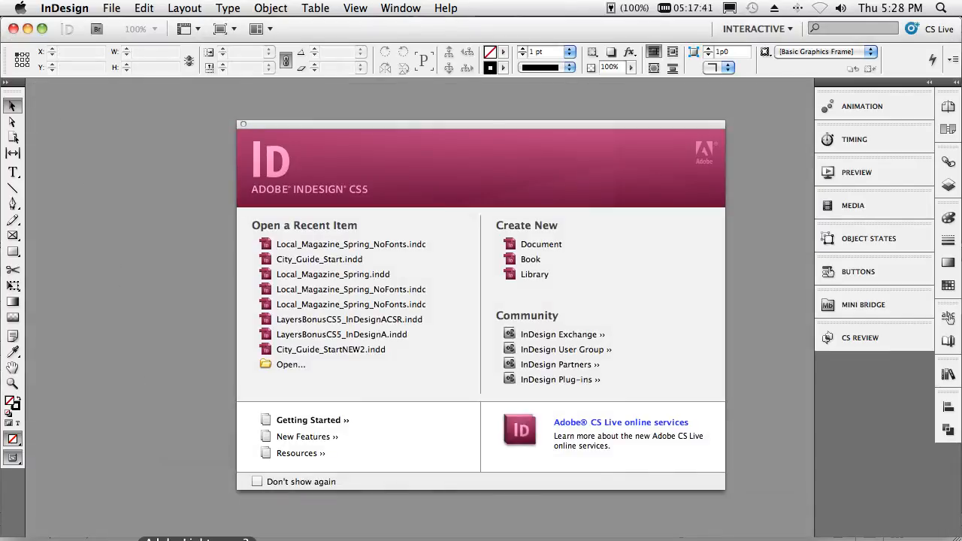
- Return to Bridge and open Local_Magazine_Spring.indd from the Local Magazine Spring folder in InDesign
left_click(230, 539)
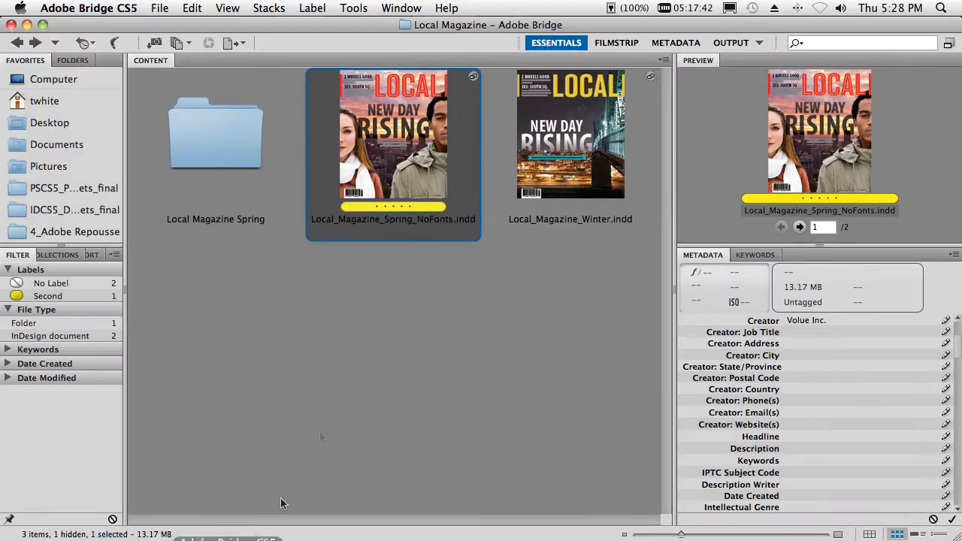
double_click(226, 146)
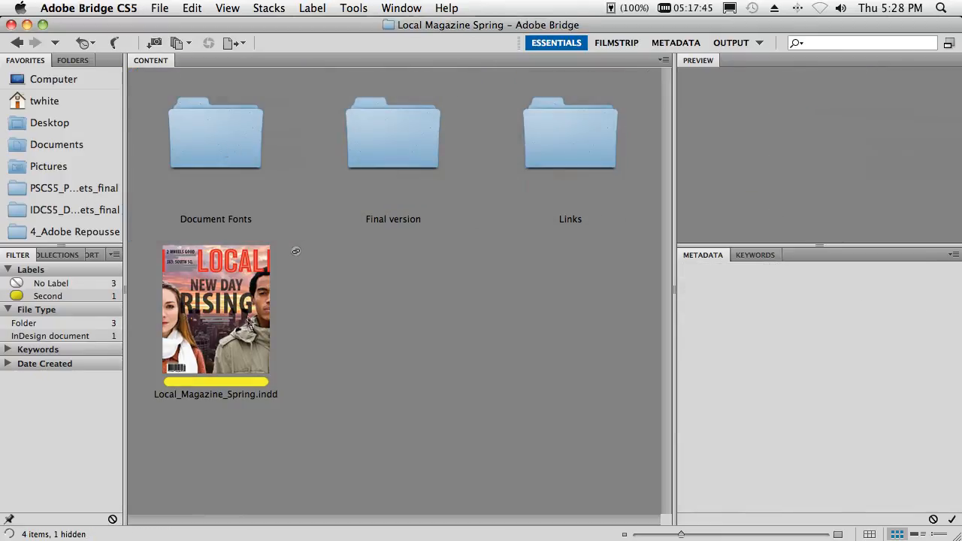
left_click(242, 329)
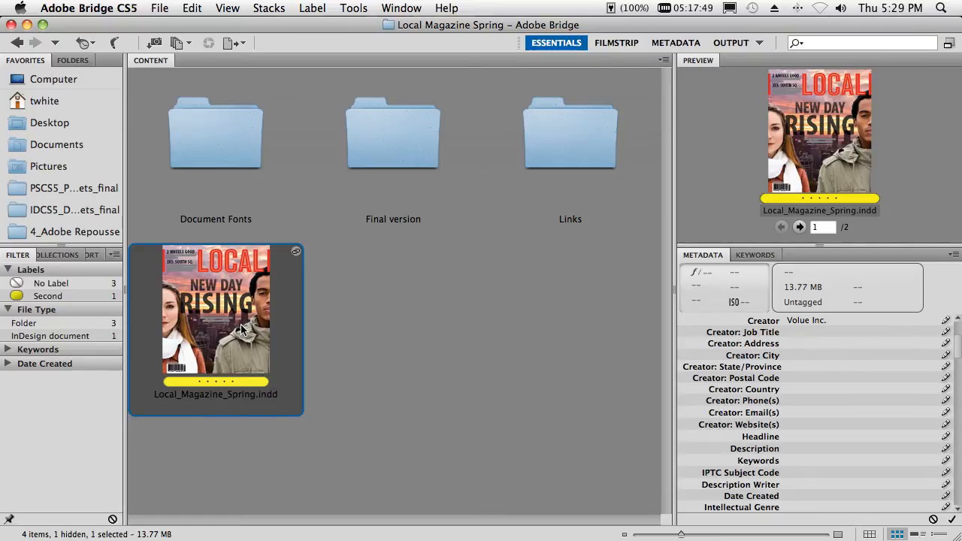
double_click(240, 329)
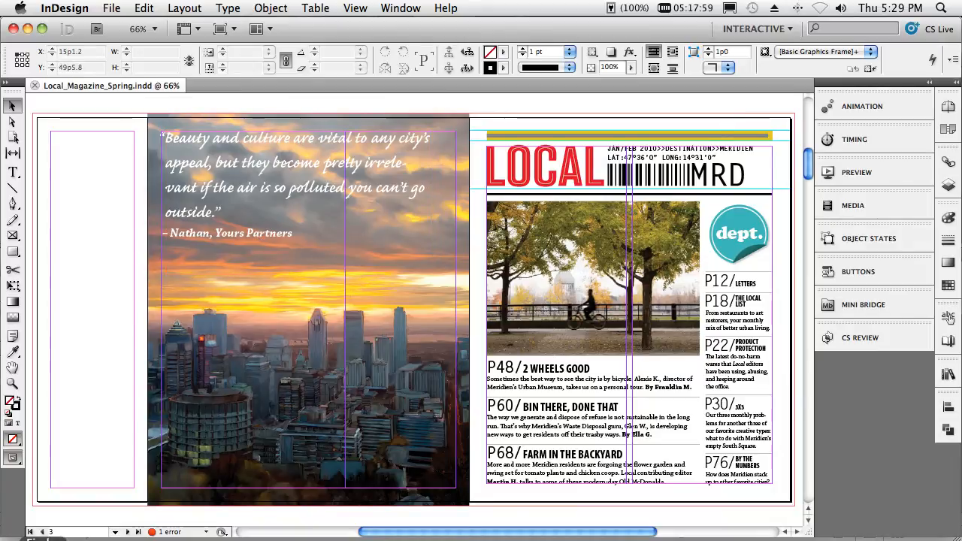
- Locate the Document Fonts folder beside the magazine file in Bridge, and review InDesign's type commands back in the open document
left_click(228, 540)
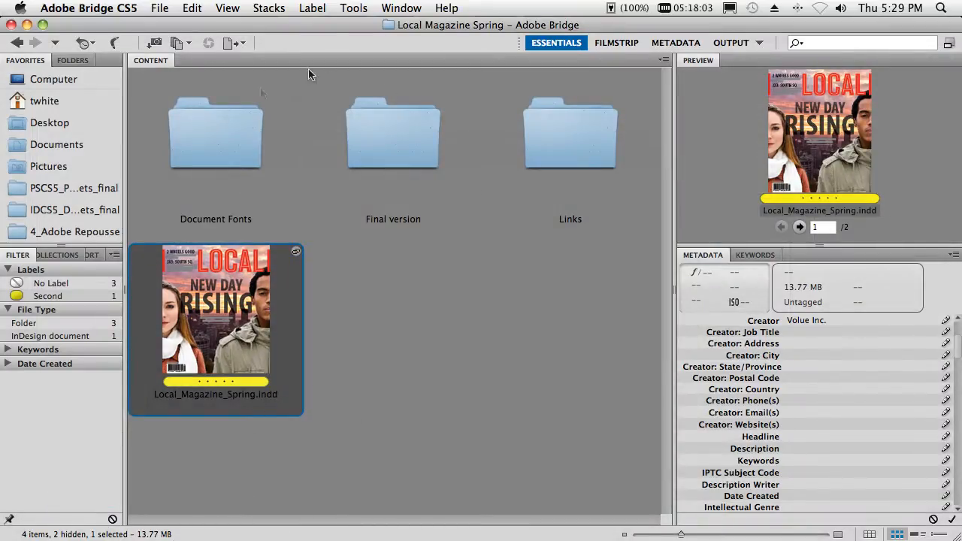
left_click(216, 162)
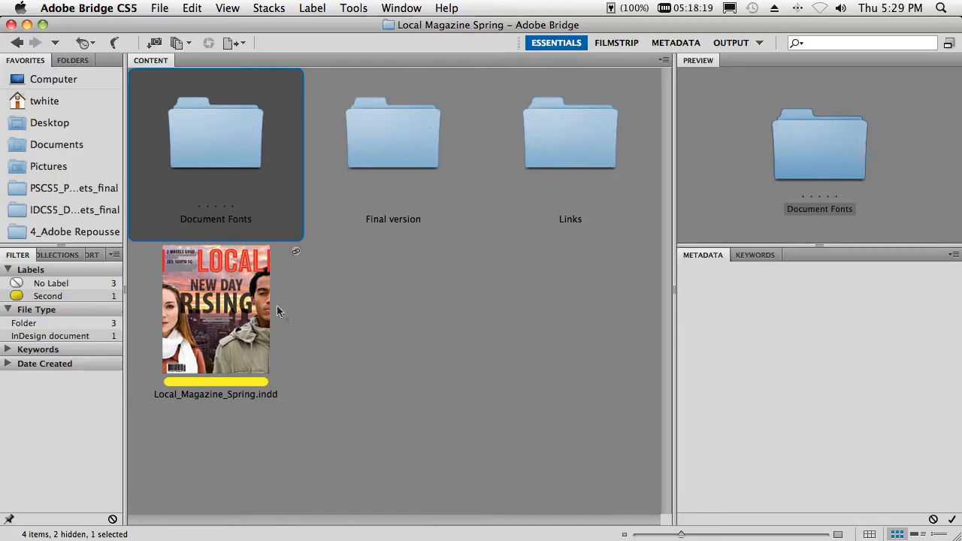
left_click(322, 540)
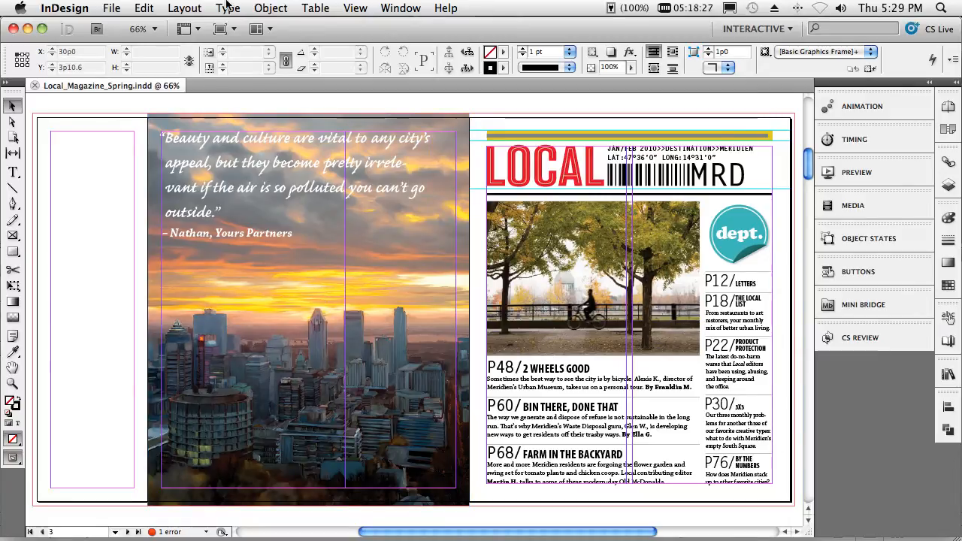
left_click(226, 7)
mouse_move(232, 27)
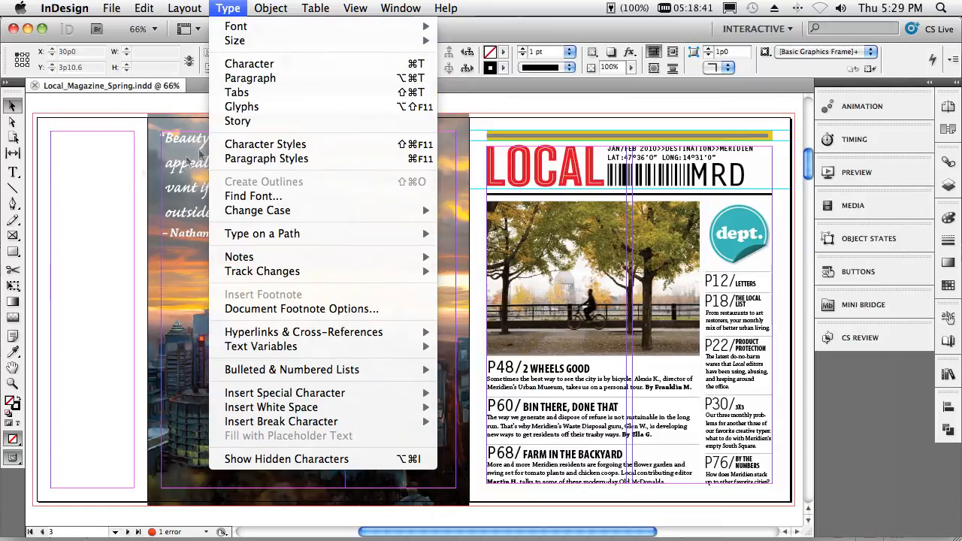
left_click(123, 174)
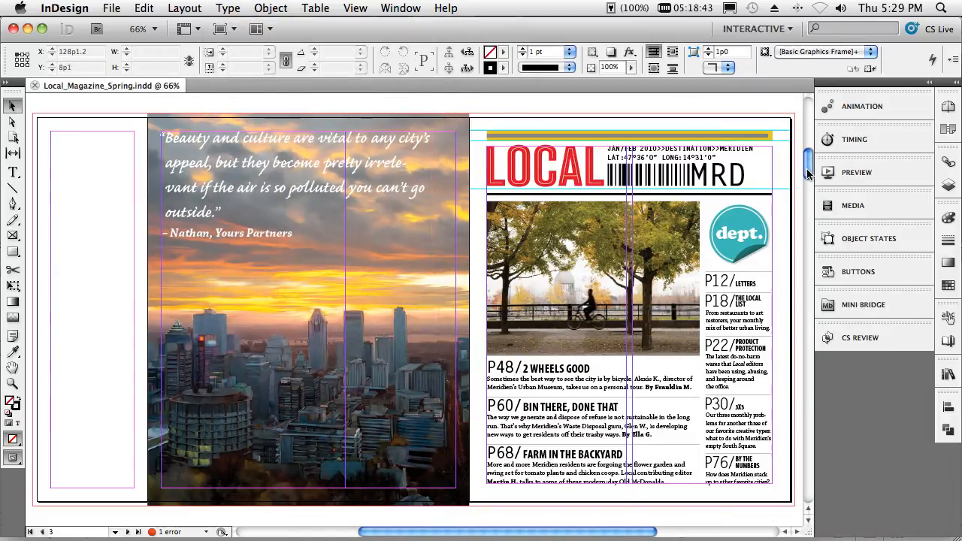
- Go to the magazine's cover page, centre it in view and switch the workspace to Essentials
left_click_drag(807, 171, 811, 120)
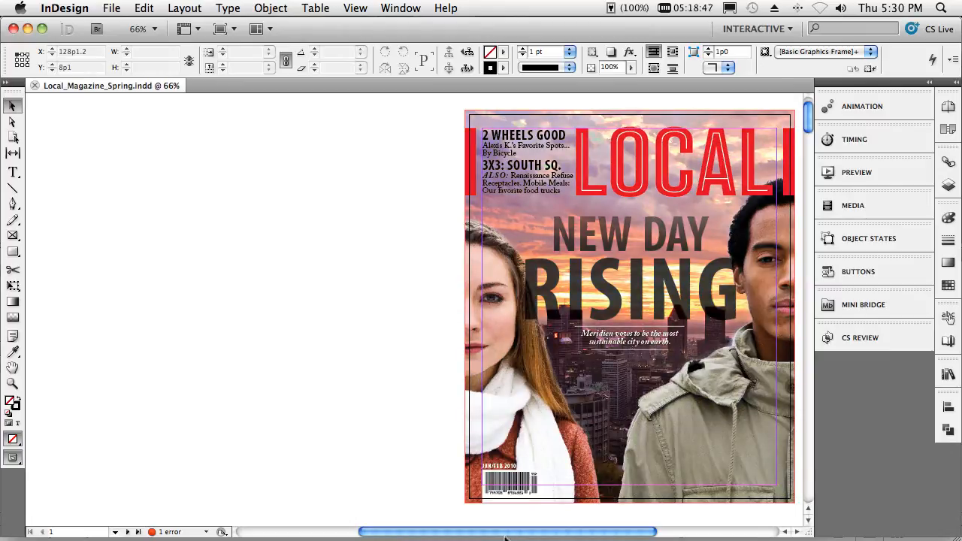
left_click_drag(506, 536, 615, 535)
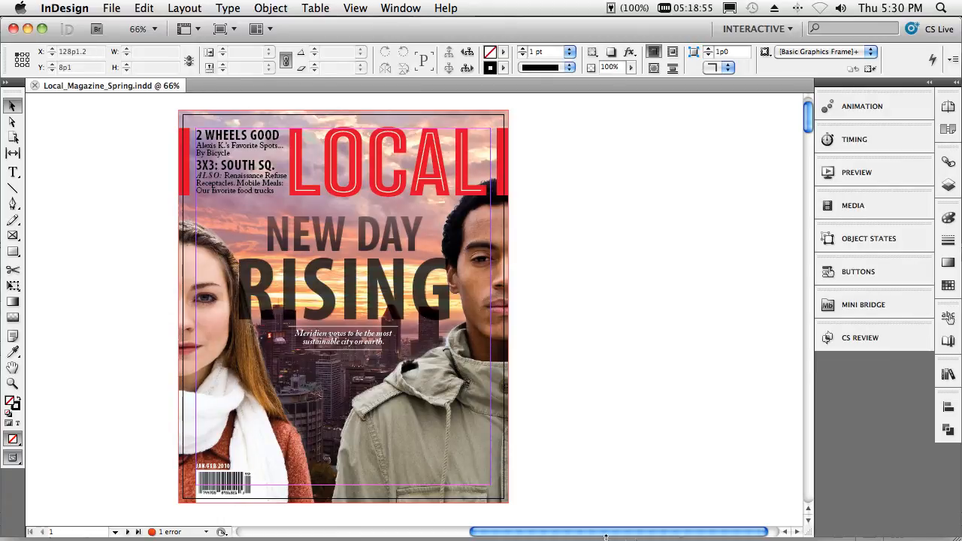
left_click(789, 29)
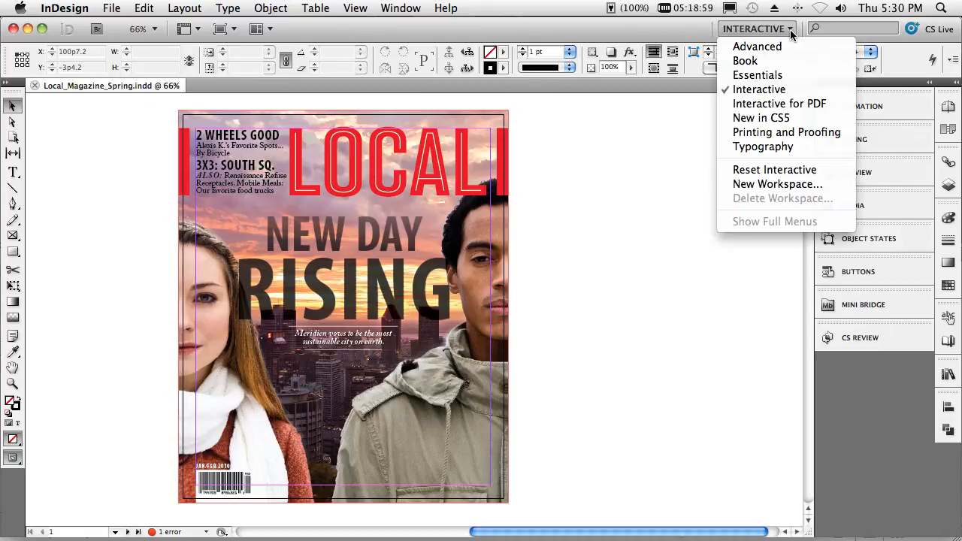
left_click(780, 75)
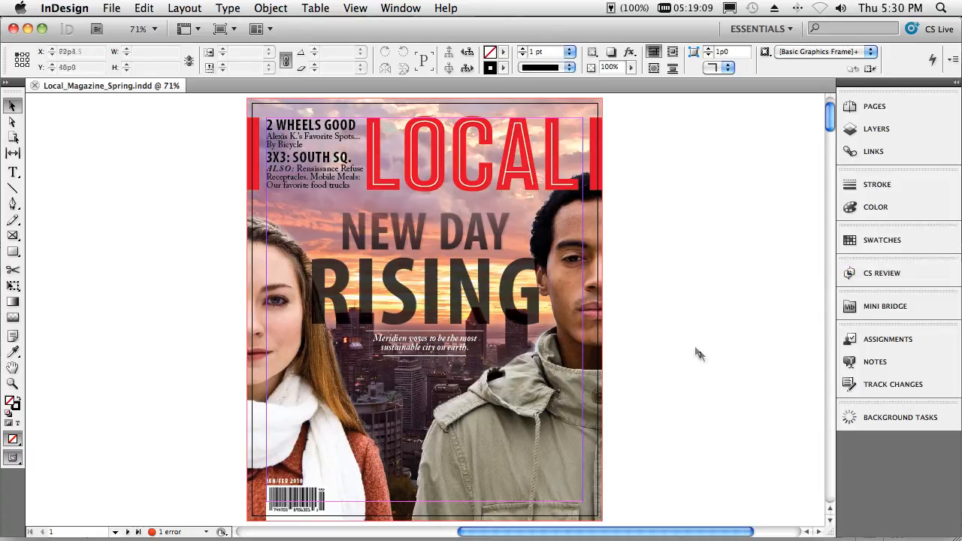
- Insert one page after page 1 of the magazine, based on the COV-Cover master
left_click(872, 112)
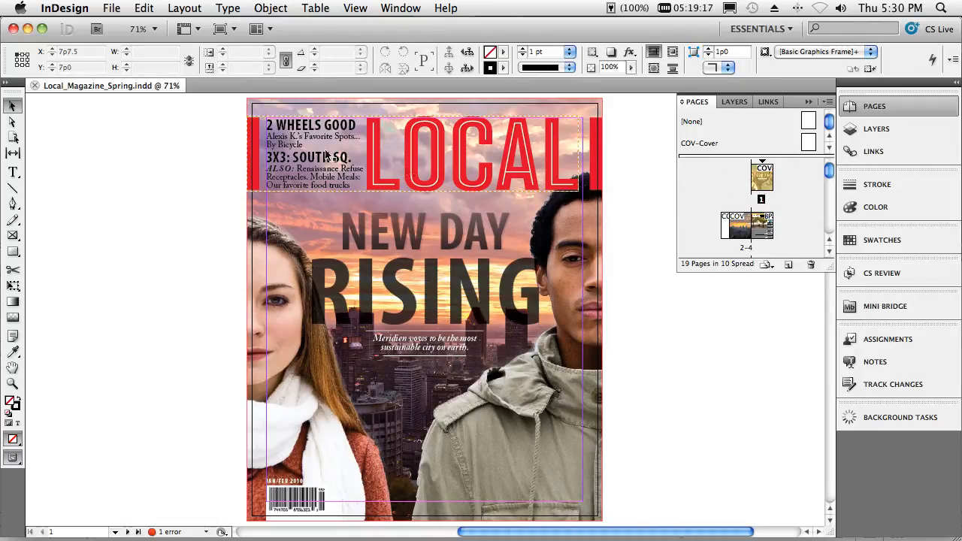
right_click(766, 183)
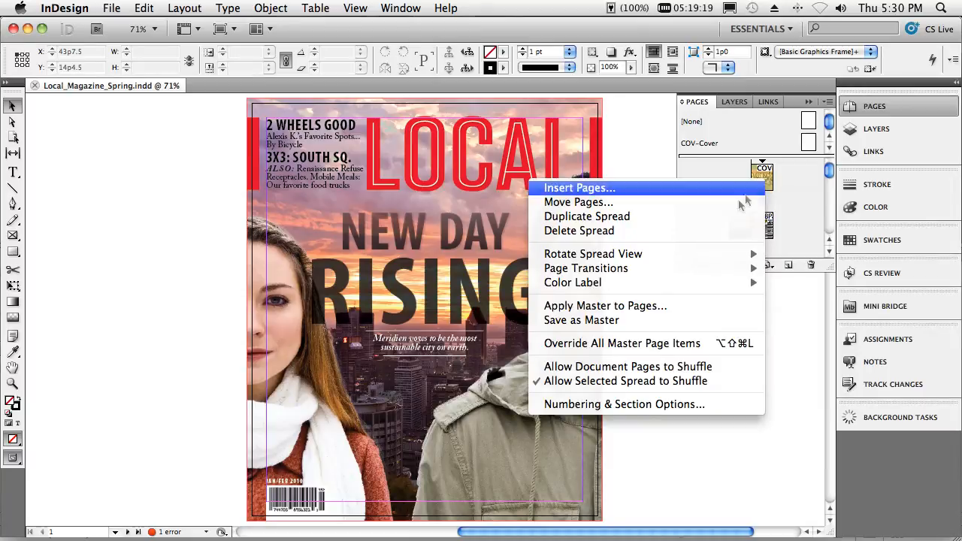
left_click(705, 190)
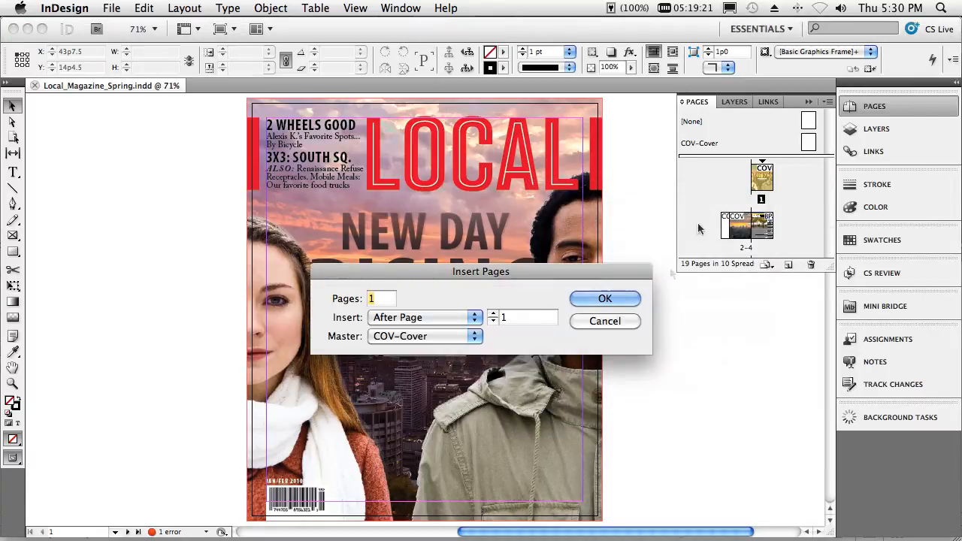
left_click(606, 304)
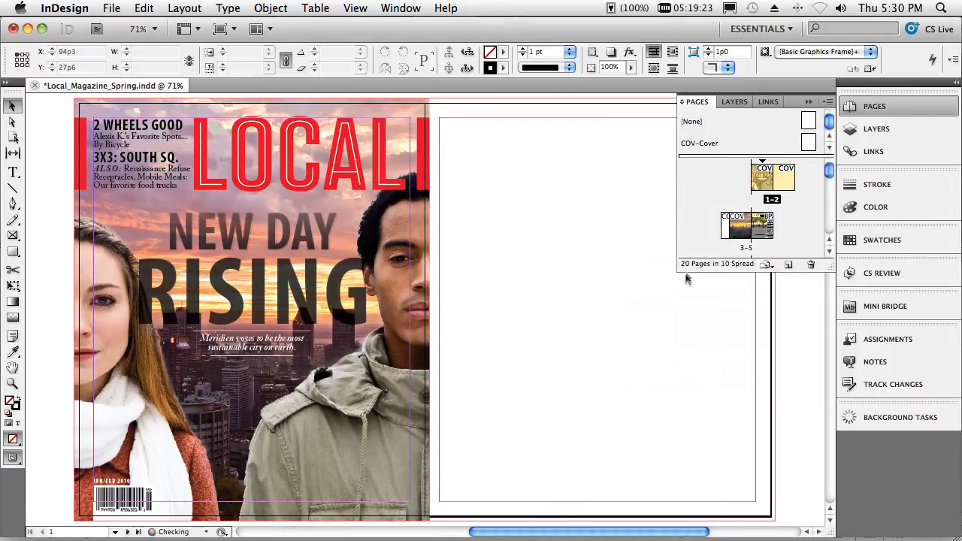
- Use the Page tool to set the width of the new blank page beside the cover to 18p6
left_click(13, 137)
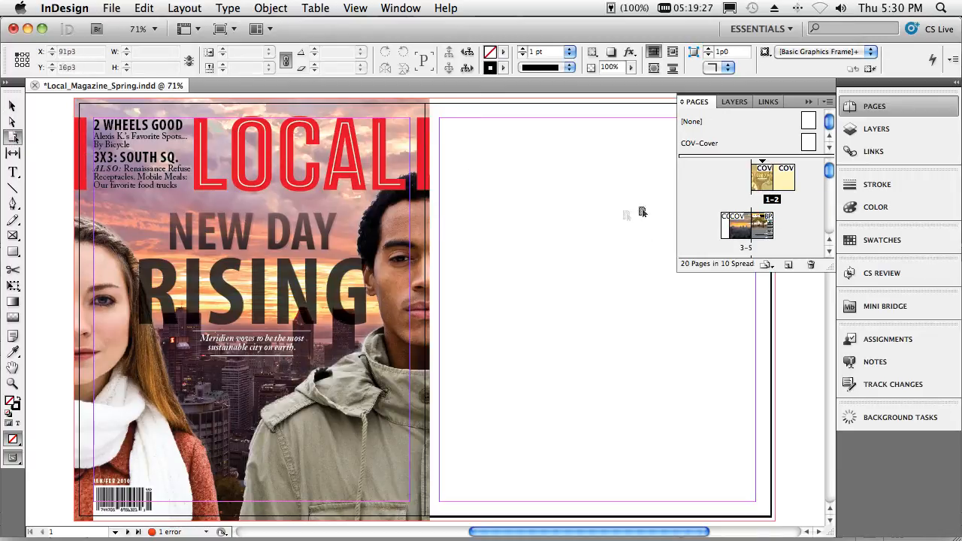
left_click(616, 212)
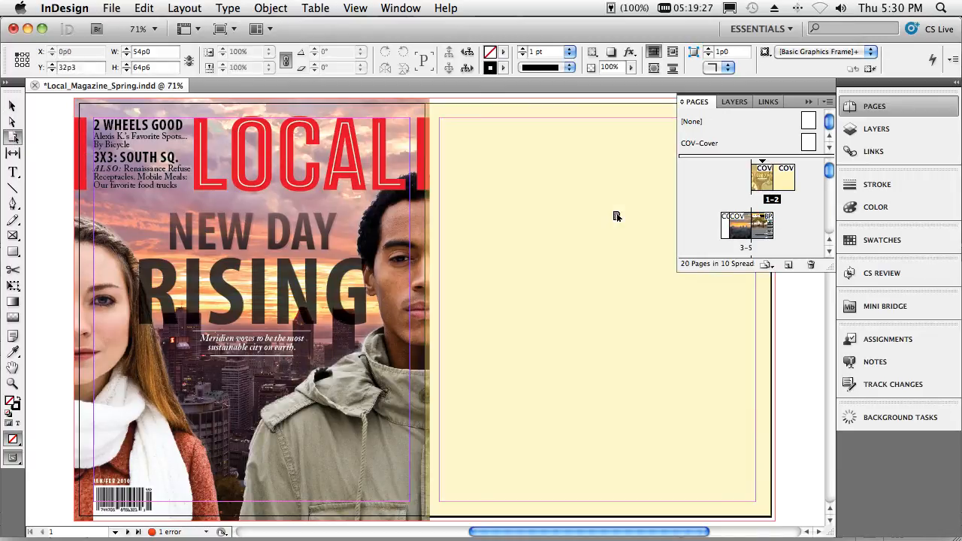
left_click(808, 102)
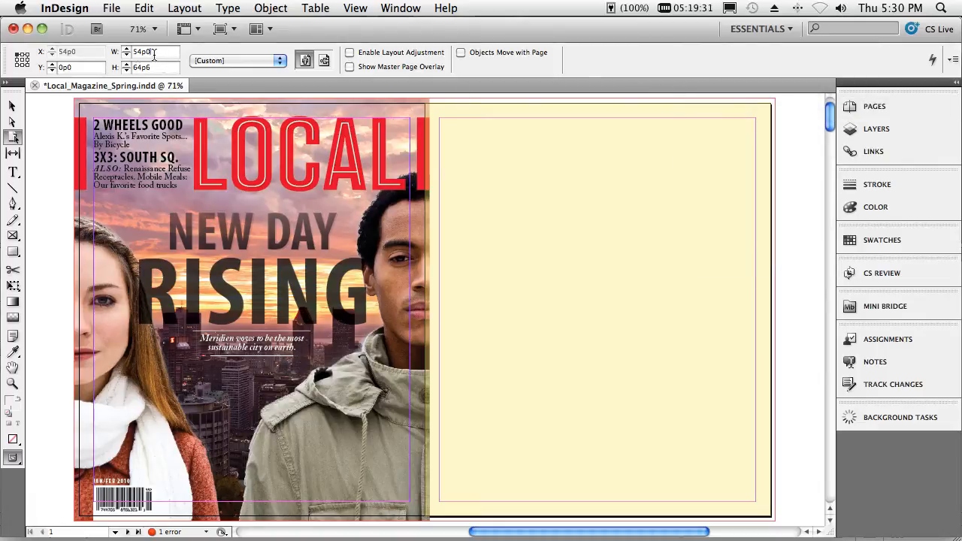
left_click(121, 54)
type("18p6")
key("Tab")
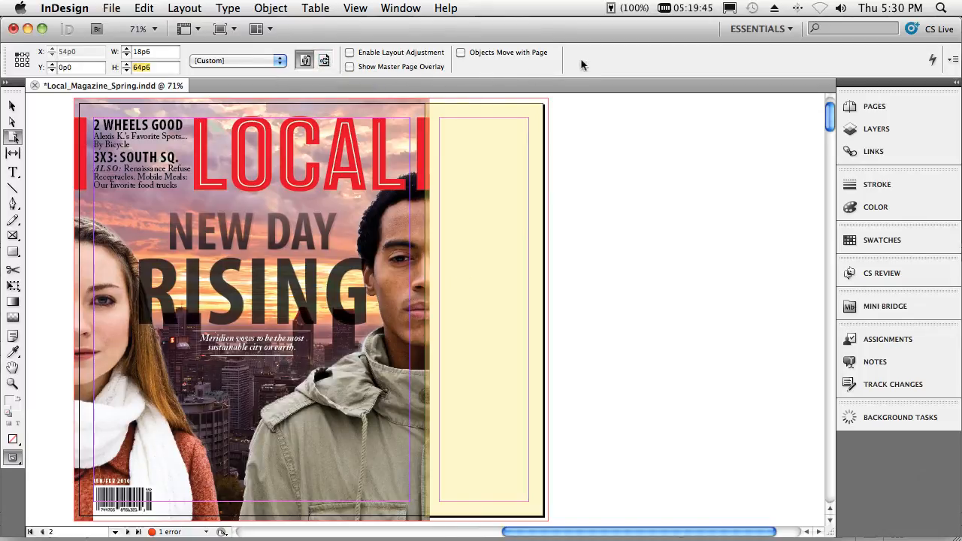
left_click(11, 109)
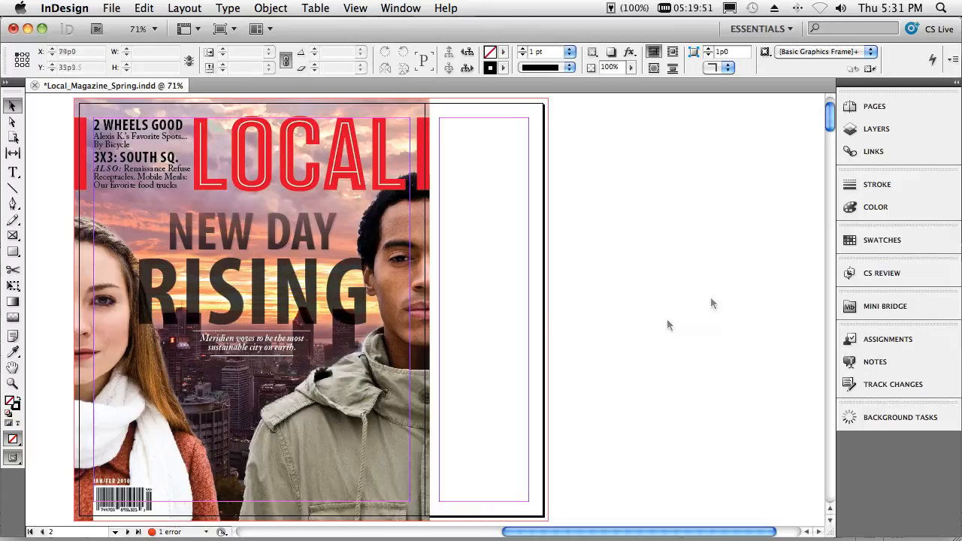
- Select the Cover_Models.psd and cover background images together and extend their frames across the flap page to a width of 74p0
left_click(922, 129)
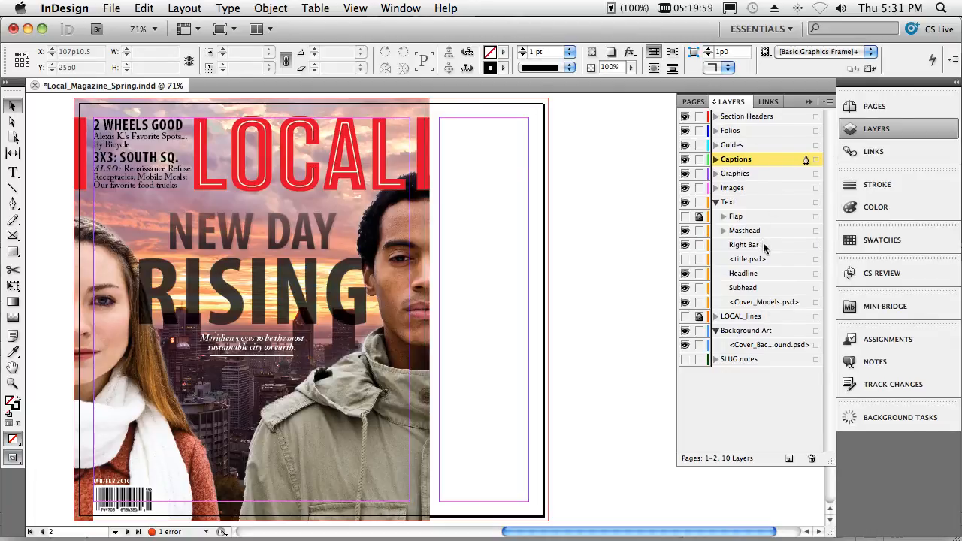
left_click(685, 303)
left_click(686, 303)
left_click(792, 303)
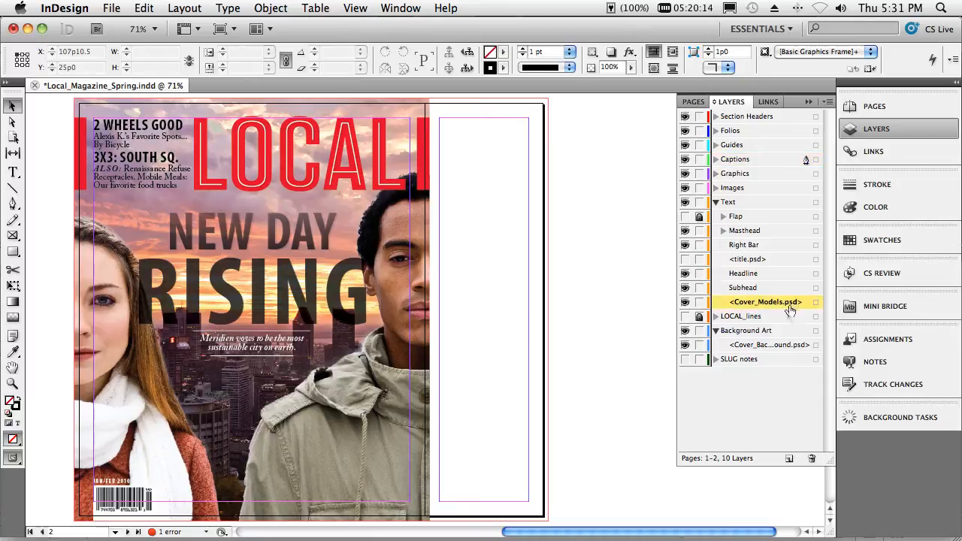
left_click(783, 346, "super")
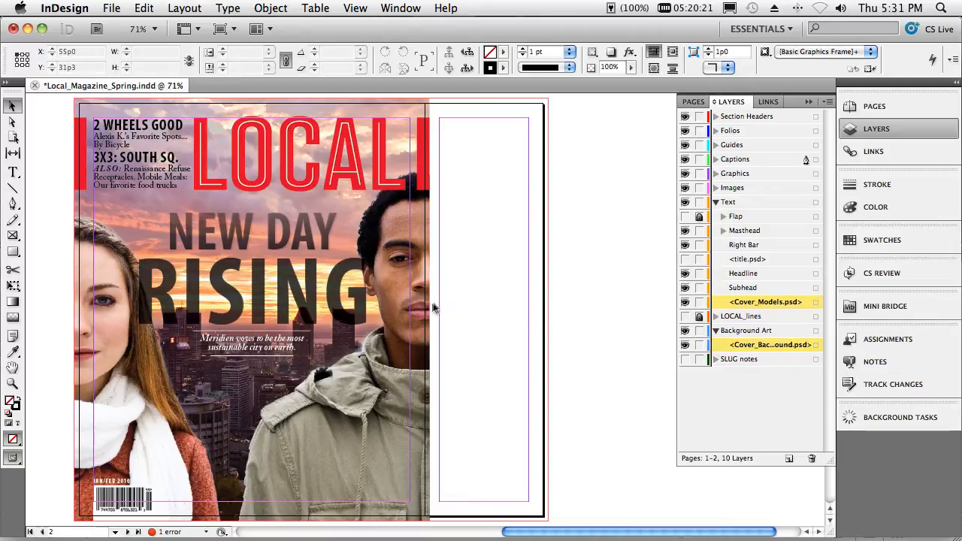
left_click(815, 302)
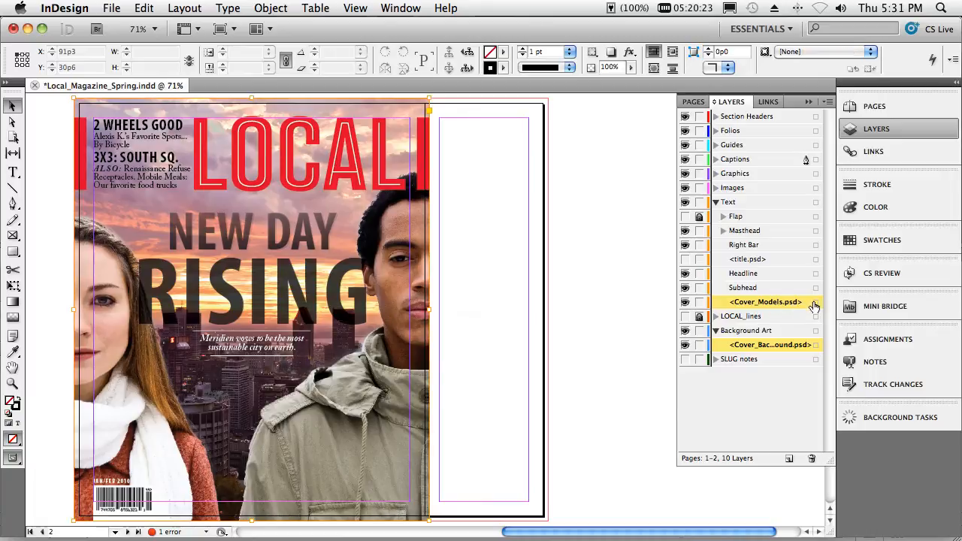
left_click(814, 346, "shift")
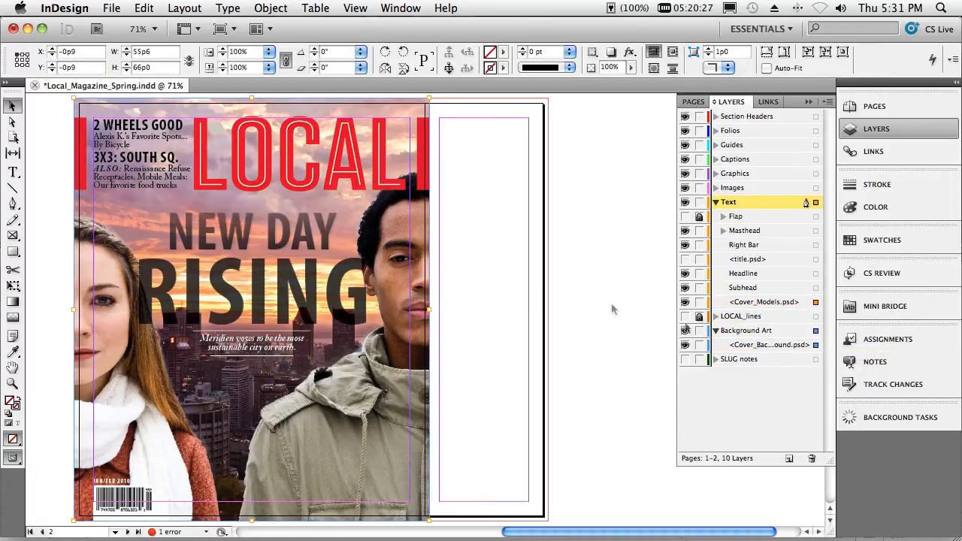
left_click_drag(429, 308, 547, 305)
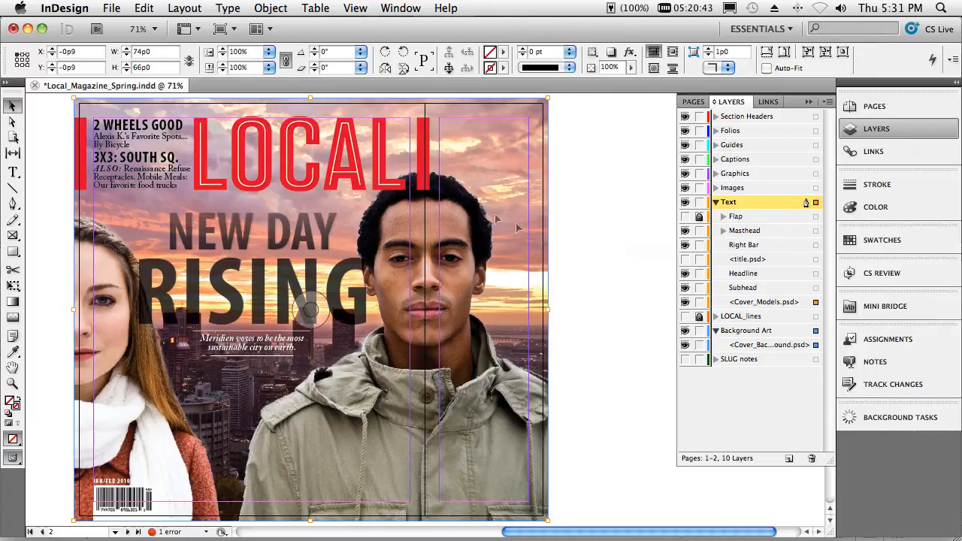
- Drill into the nested masthead group down to the letter A of LOCAL, and clear the selection
left_click(360, 166)
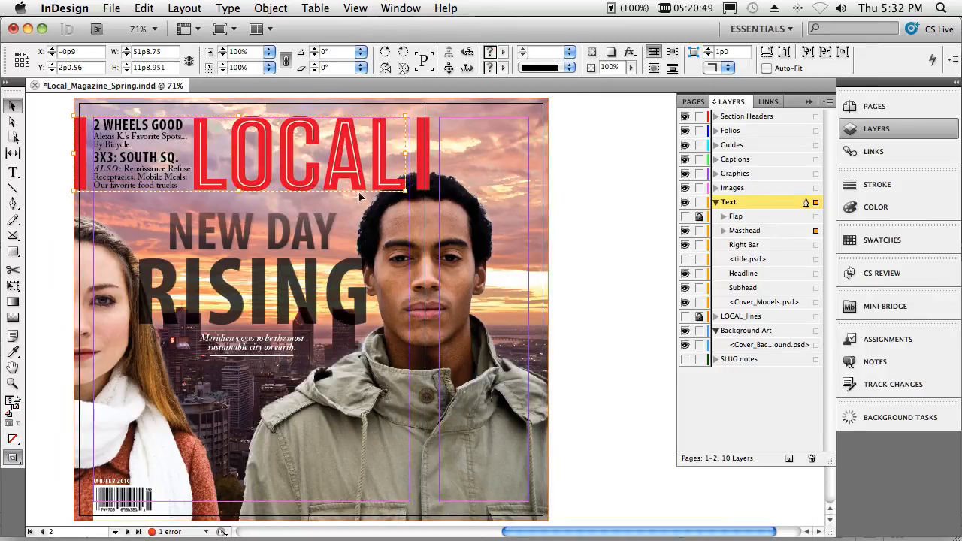
double_click(379, 148)
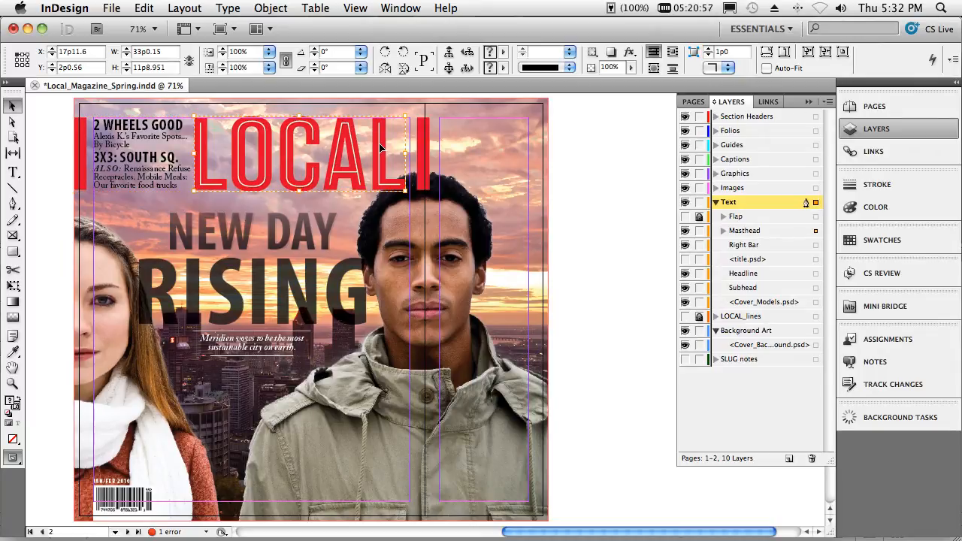
double_click(379, 148)
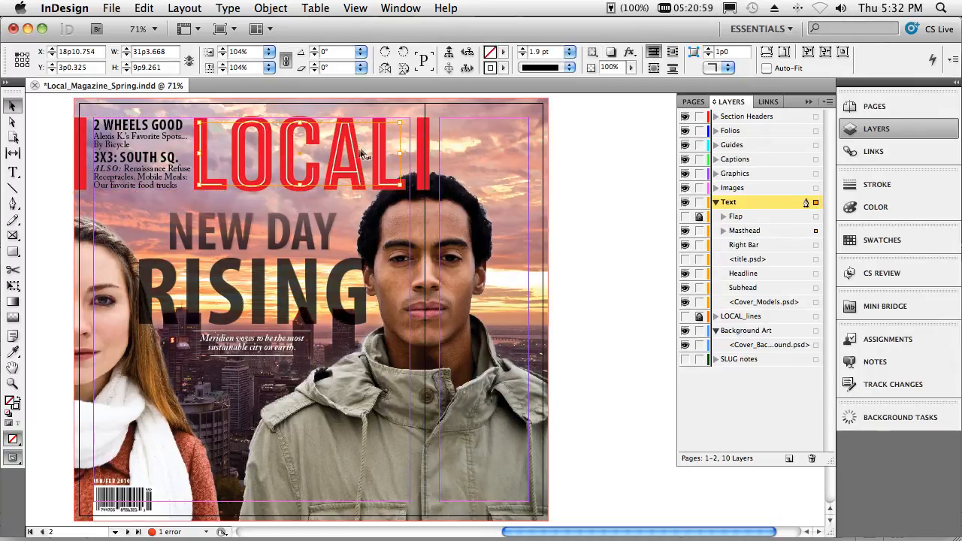
double_click(359, 154)
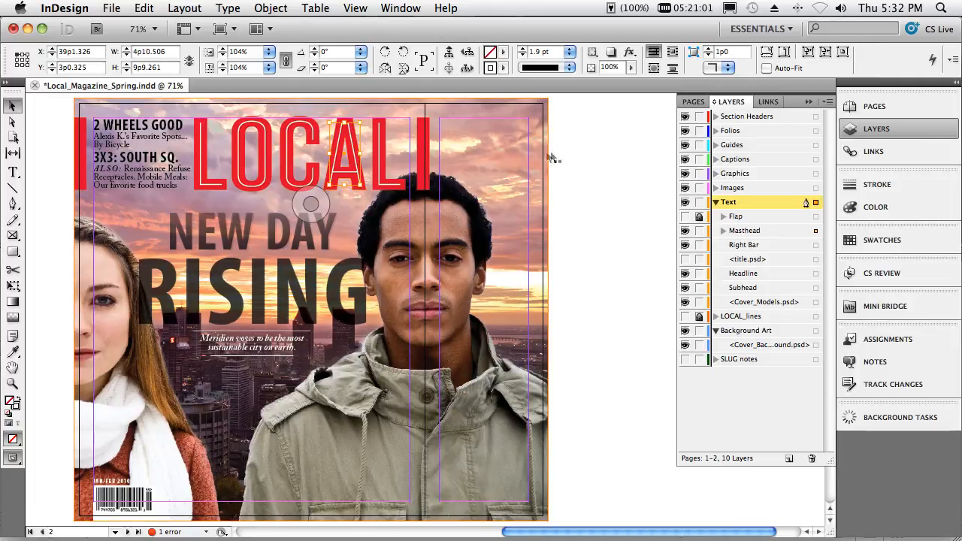
left_click(587, 157)
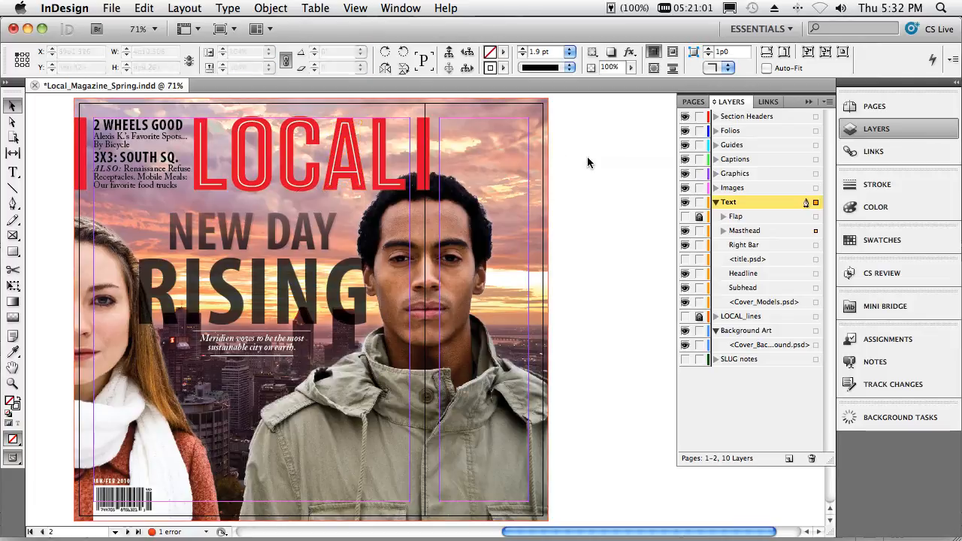
- Expand the Masthead group in the layer list and move the Right Bar object into it, directly below Left Bar
left_click(372, 160)
left_click(425, 155)
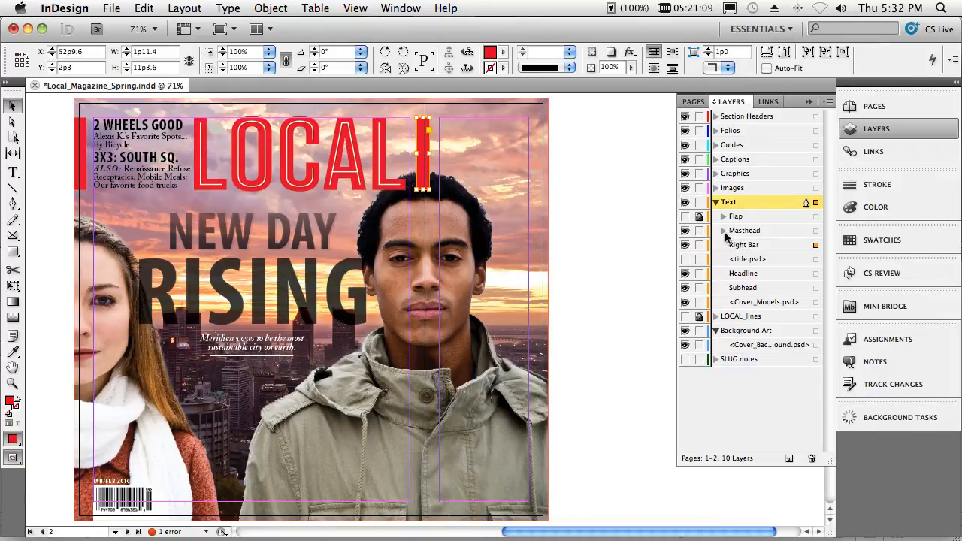
left_click(722, 233)
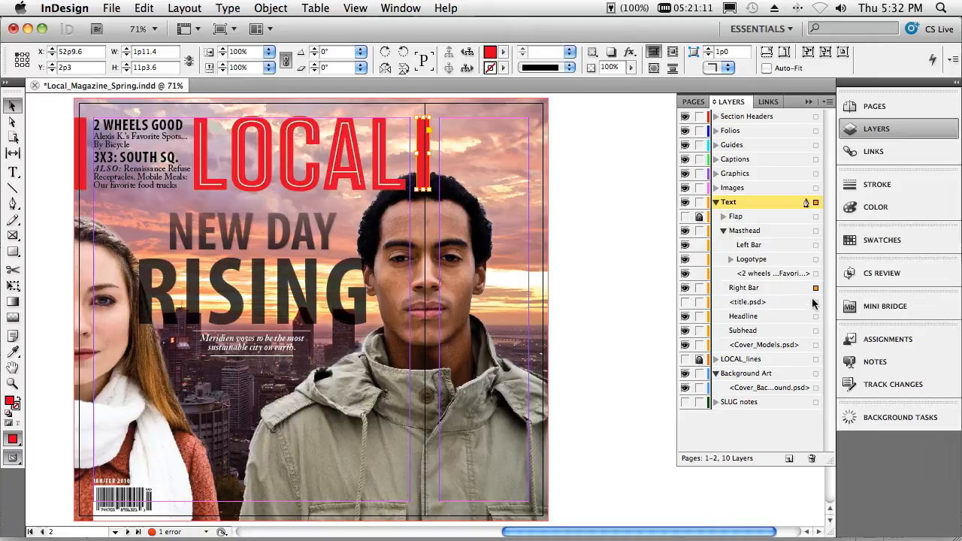
left_click_drag(789, 287, 792, 258)
left_click(617, 190)
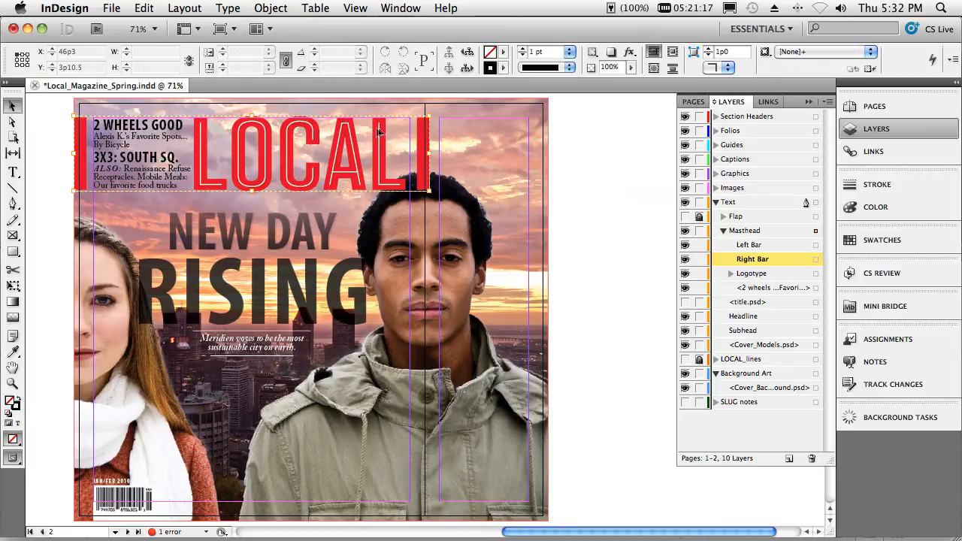
- Select the right bar inside the masthead group and stretch it across the flap to the outer bleed edge
left_click(427, 140)
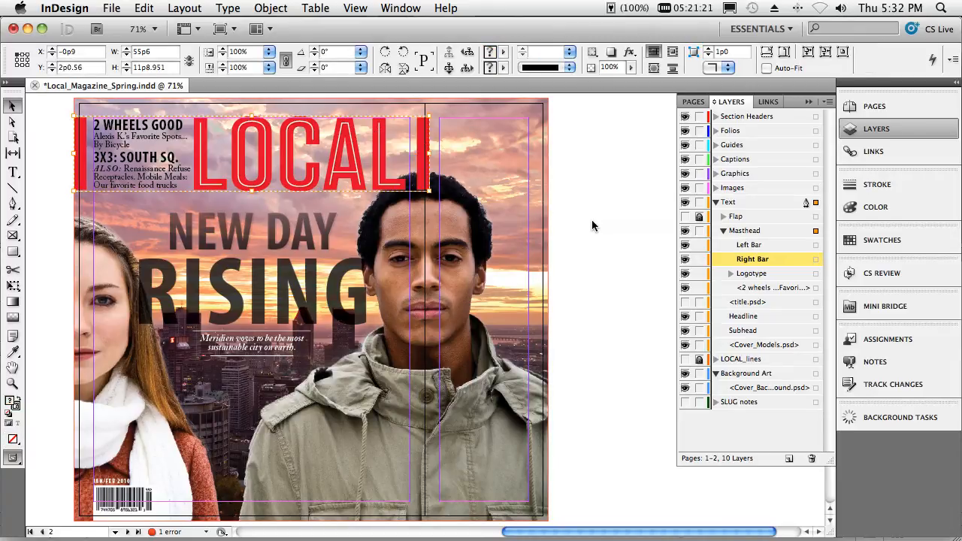
double_click(423, 152)
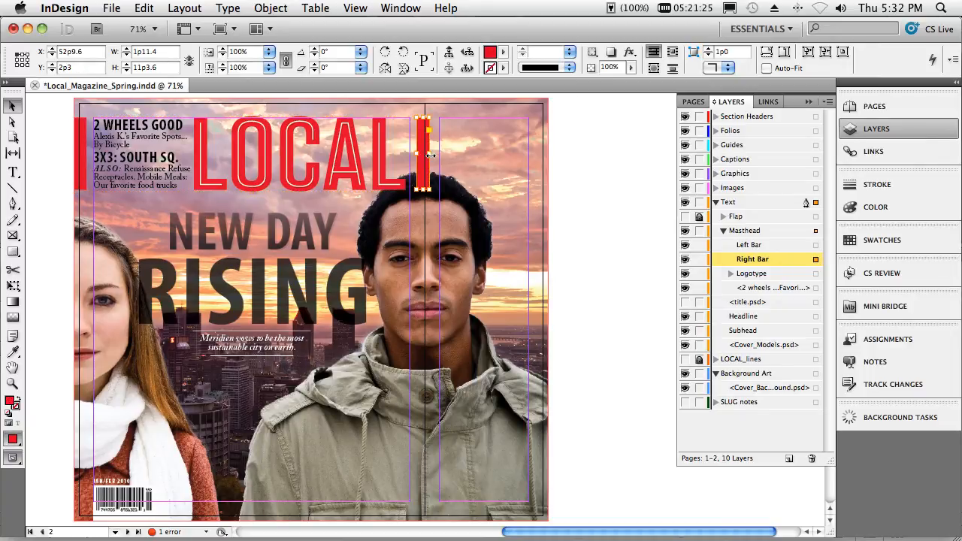
left_click_drag(430, 154, 551, 164)
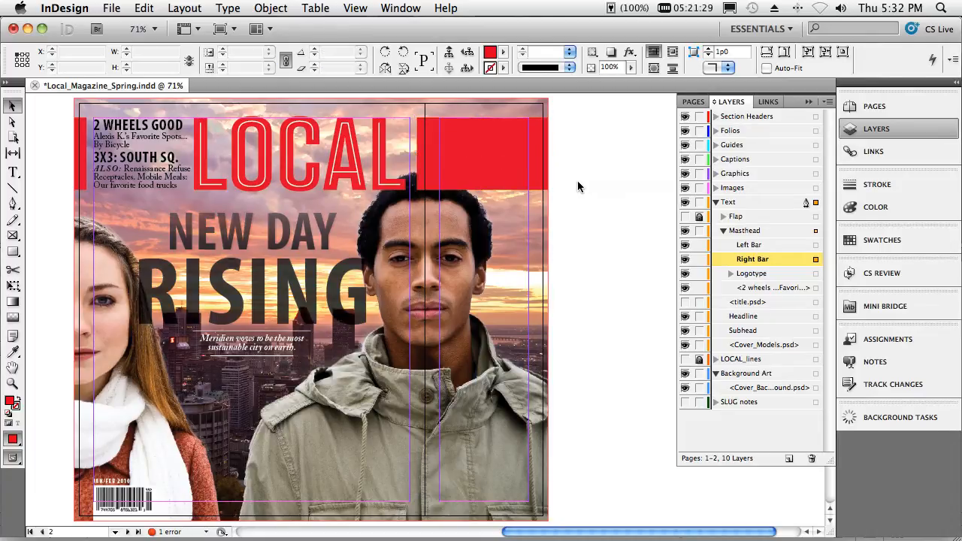
left_click(340, 151)
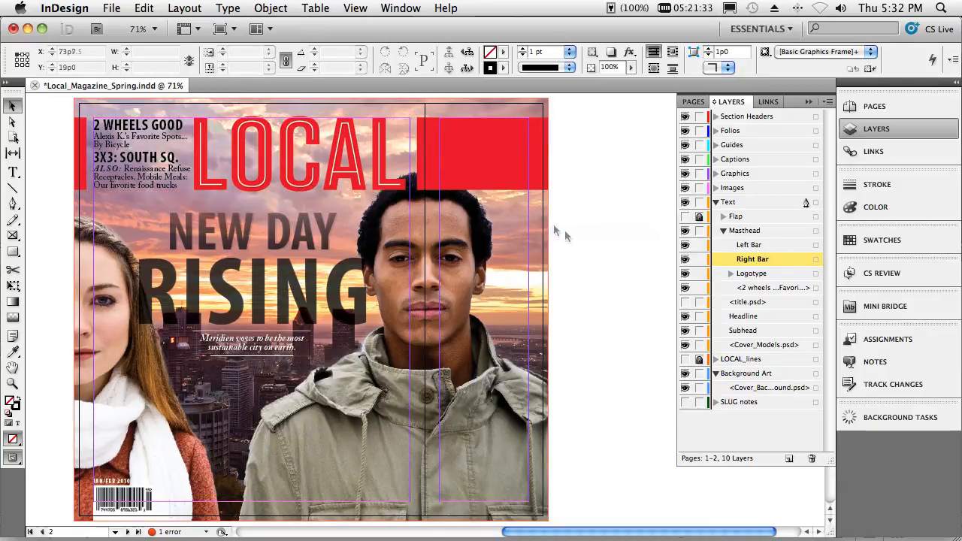
- Move Cover_Models.psd to the top of the Masthead group's stacking order and make the hidden Flap group visible
left_click_drag(762, 346, 733, 247)
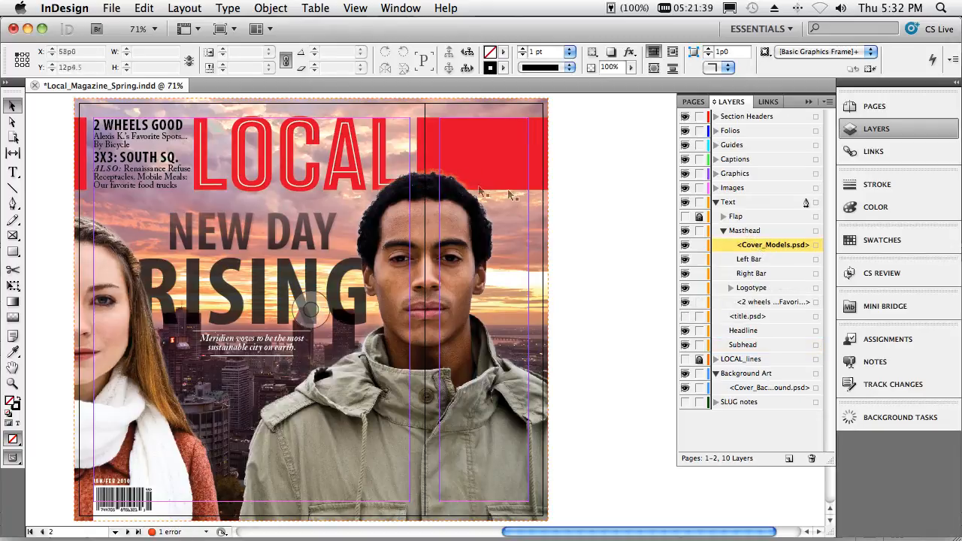
left_click(686, 218)
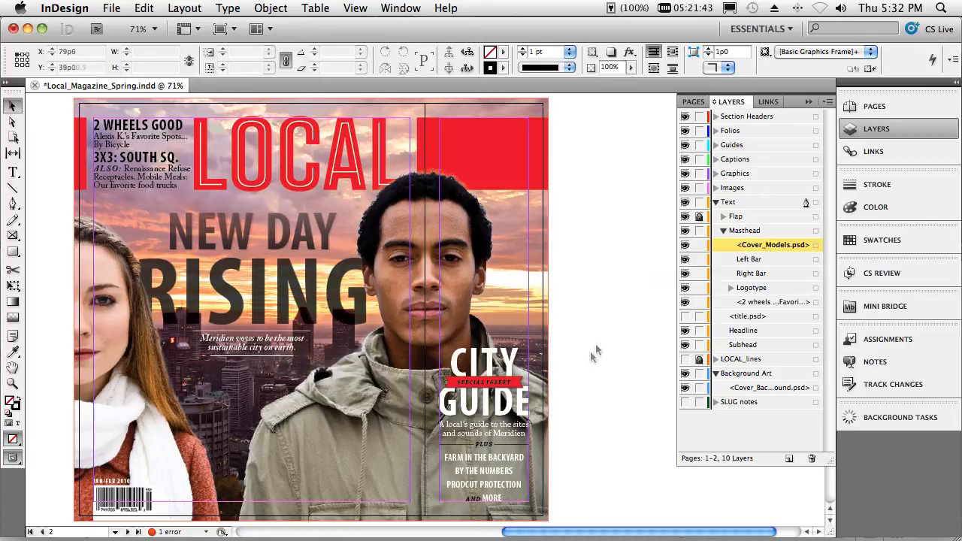
- Show the frame edges of all objects on the cover spread
left_click(356, 9)
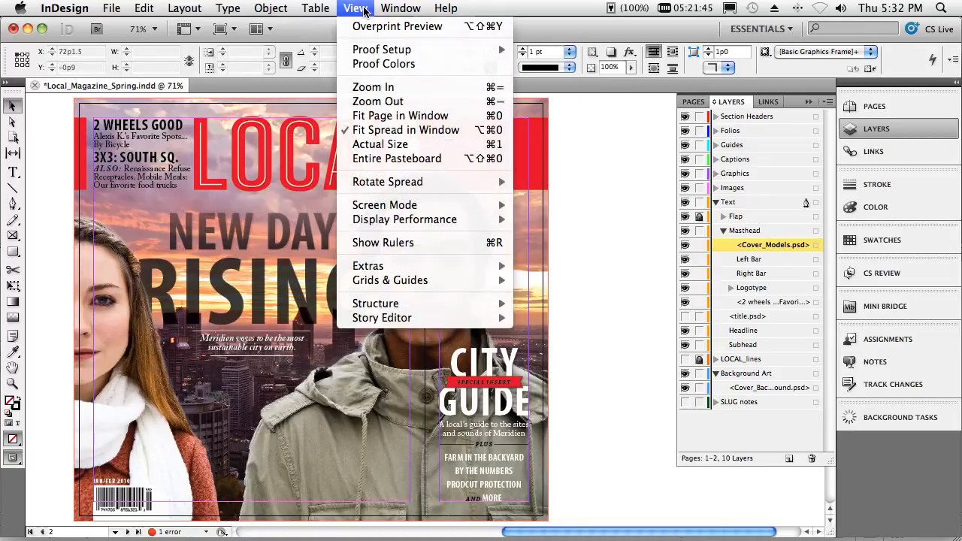
mouse_move(413, 266)
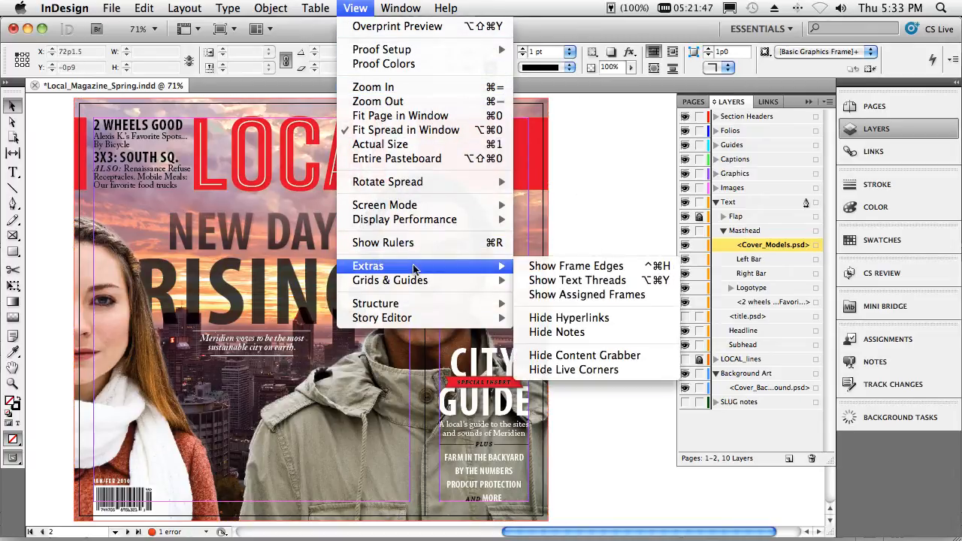
left_click(553, 267)
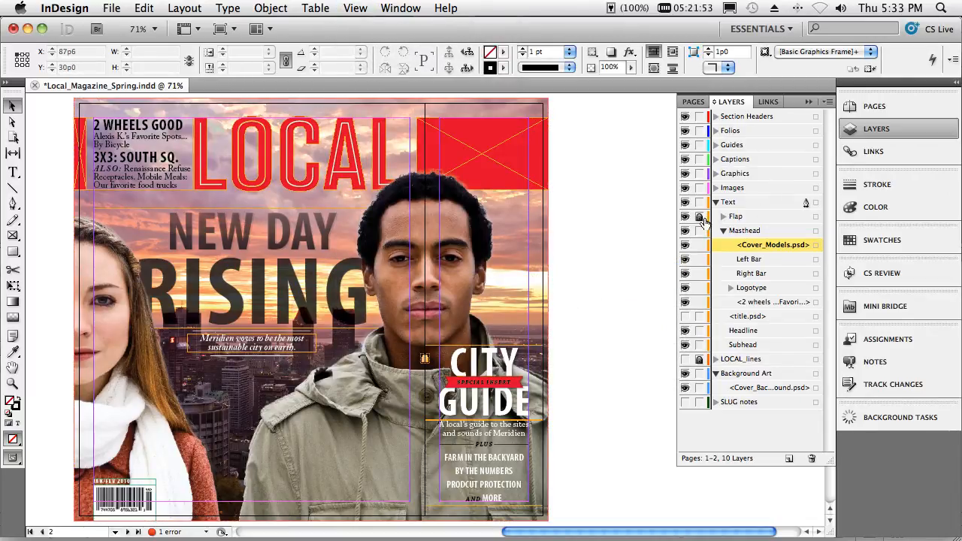
- Unlock the City Guide flap group directly on the page, and lock it again
left_click(428, 364)
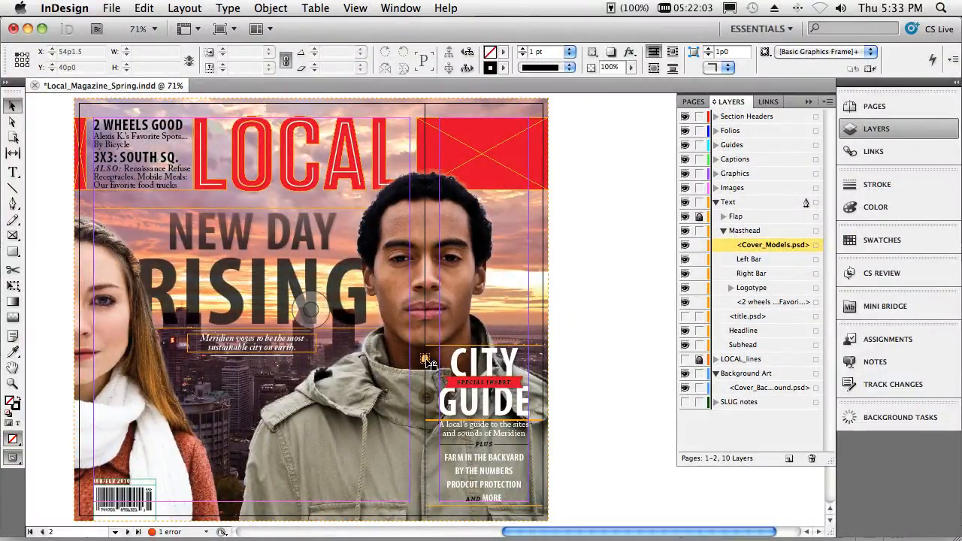
left_click(427, 363)
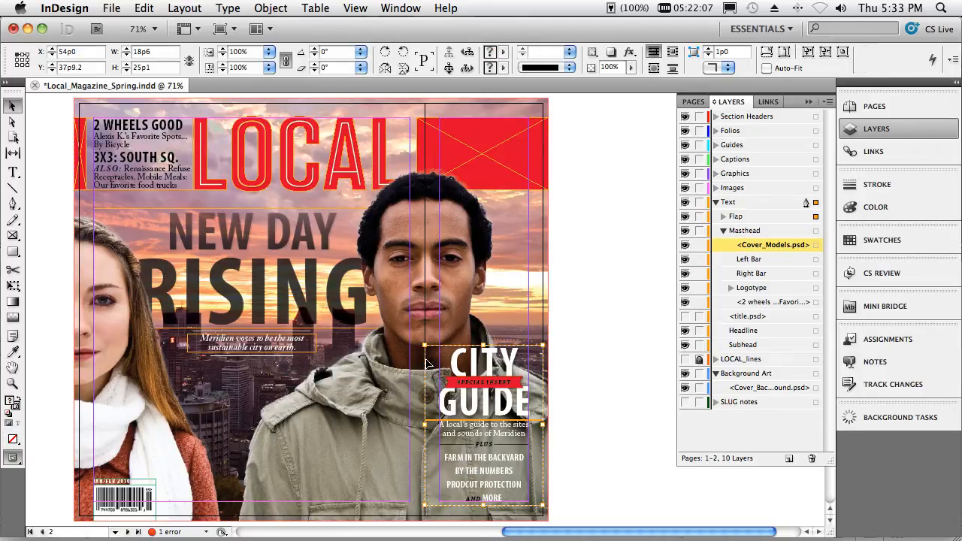
key("super+l")
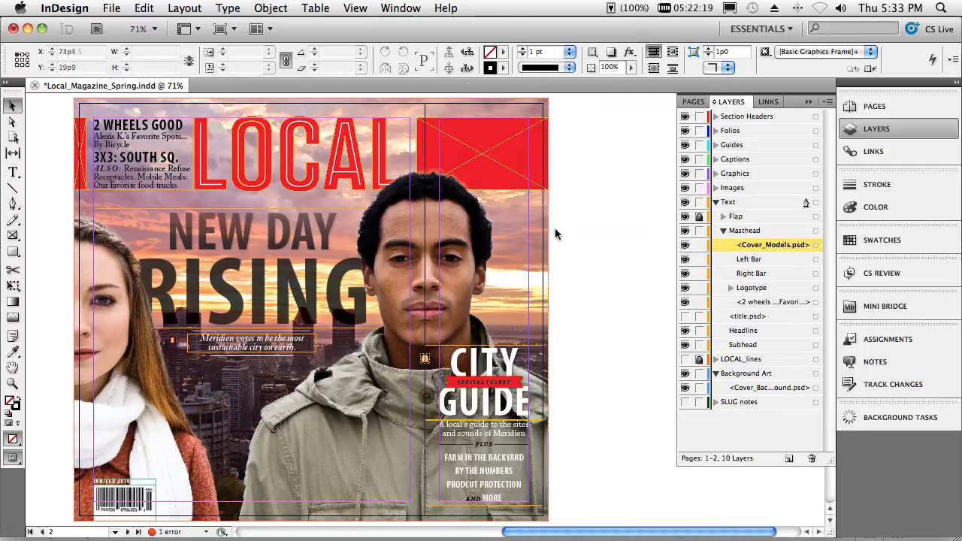
- Go to the page 14–15 spread and bring both pages into full view
left_click(116, 533)
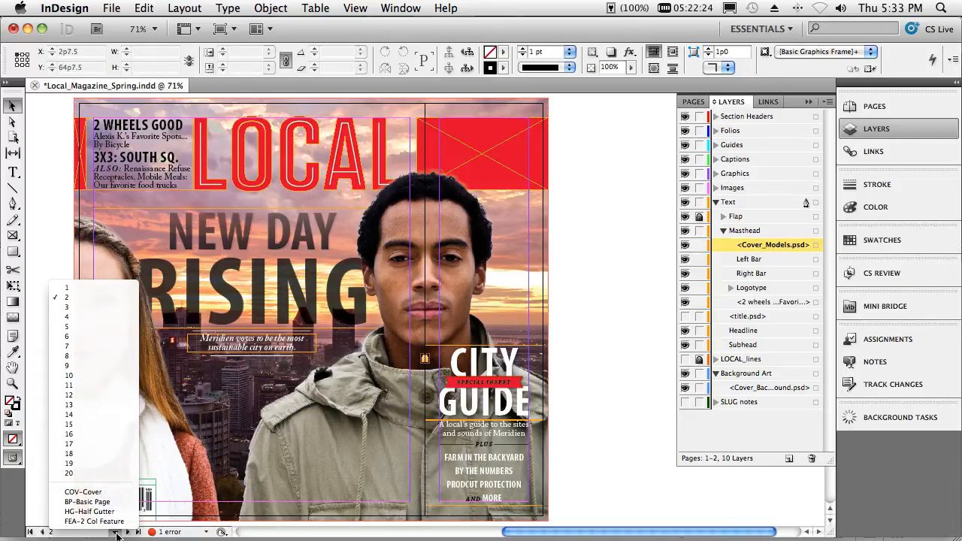
left_click(95, 413)
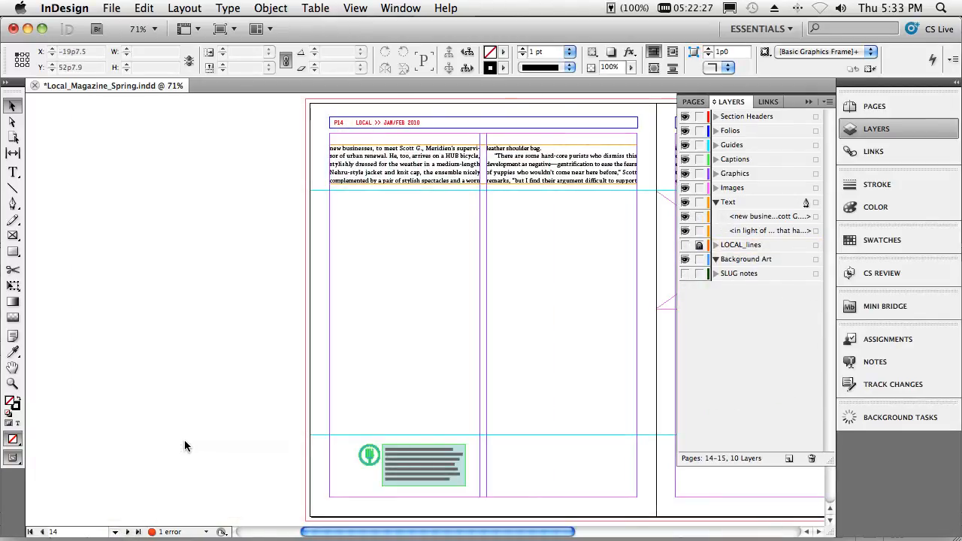
scroll(185, 446, "right", 5)
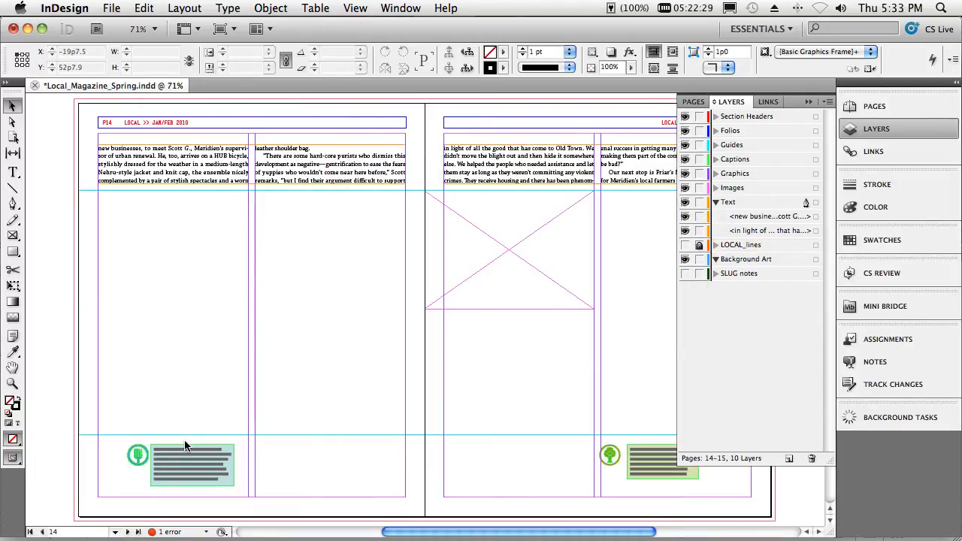
left_click(816, 104)
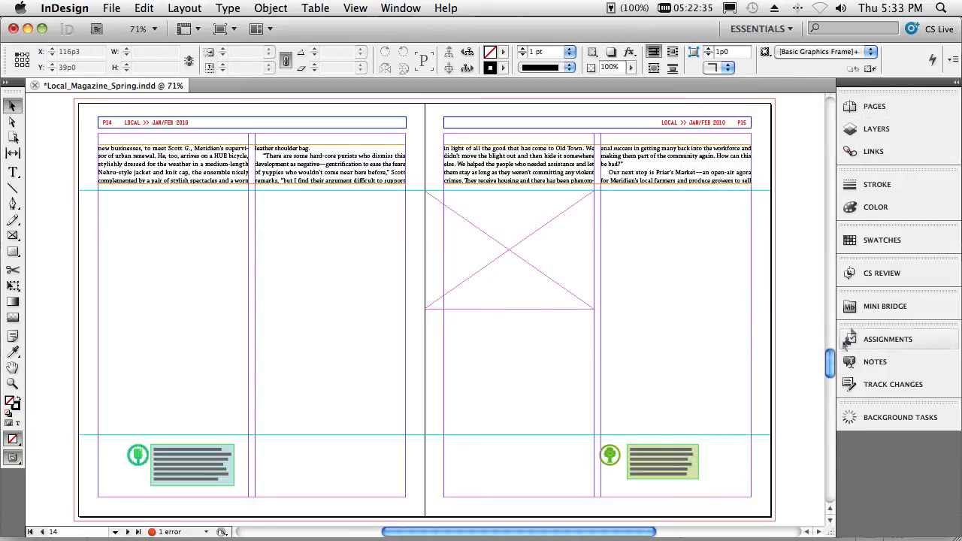
- Browse to the Local Magazine folder in Mini Bridge and show the linked files of the magazine document with the dark cover
left_click(861, 312)
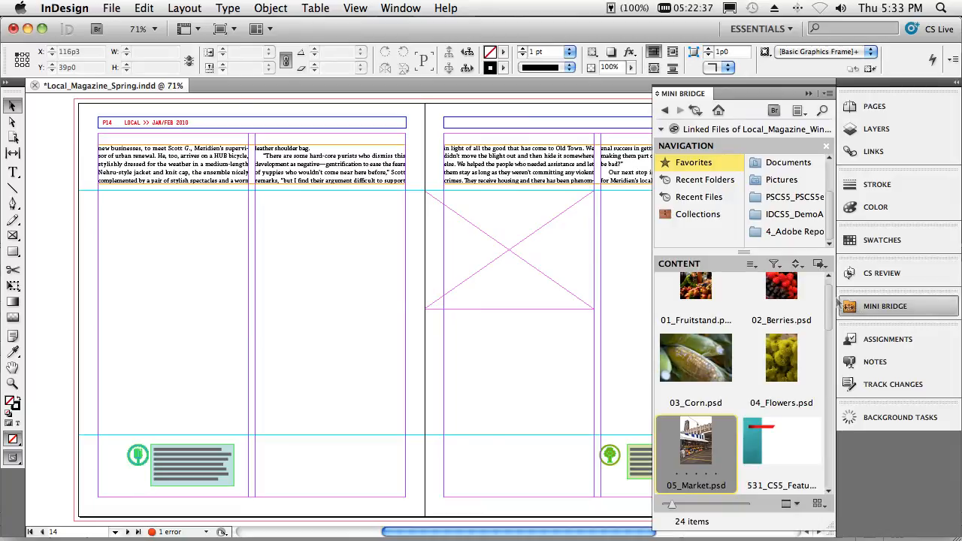
left_click(667, 109)
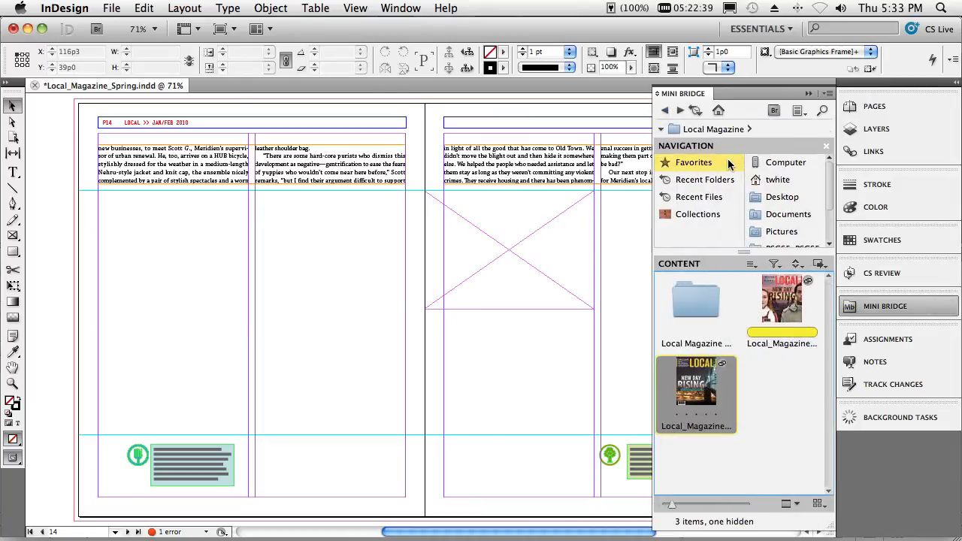
left_click(781, 384)
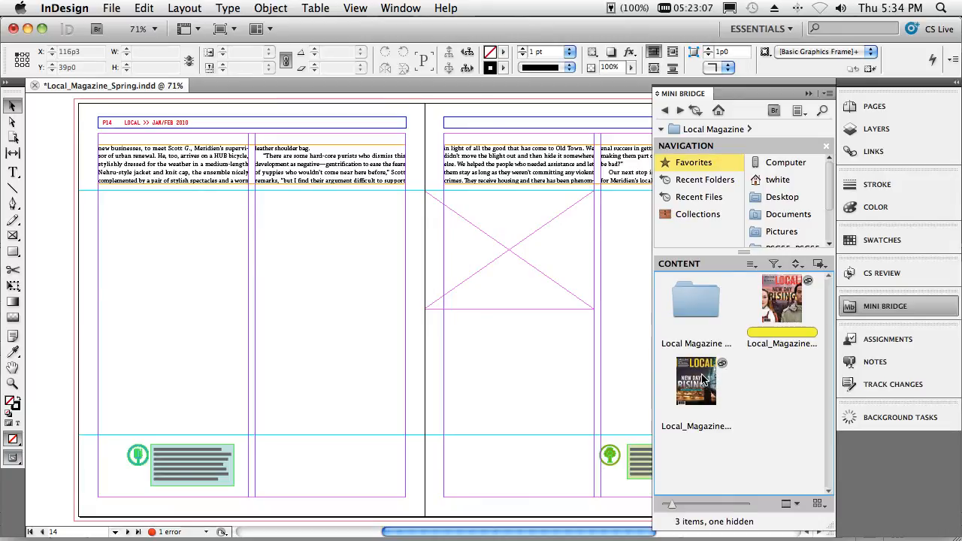
right_click(702, 379)
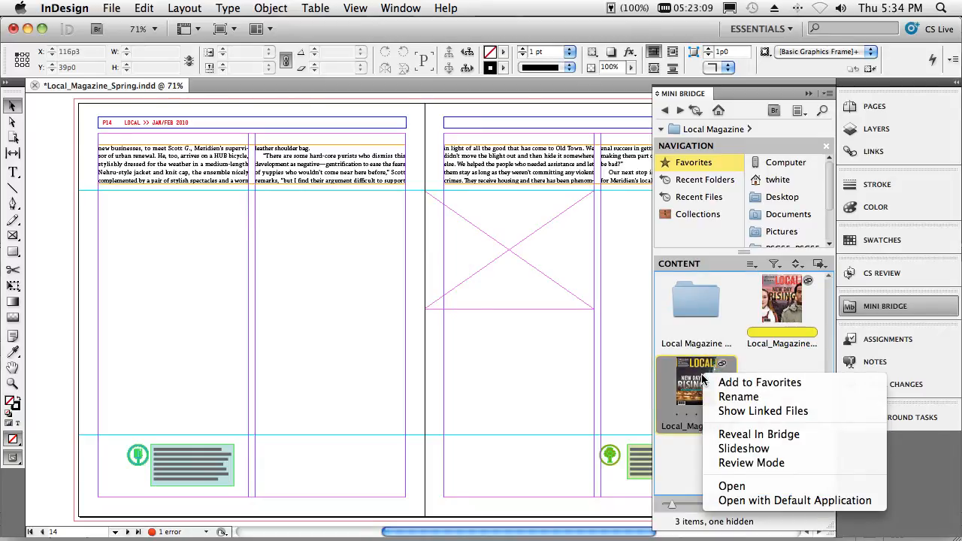
left_click(726, 420)
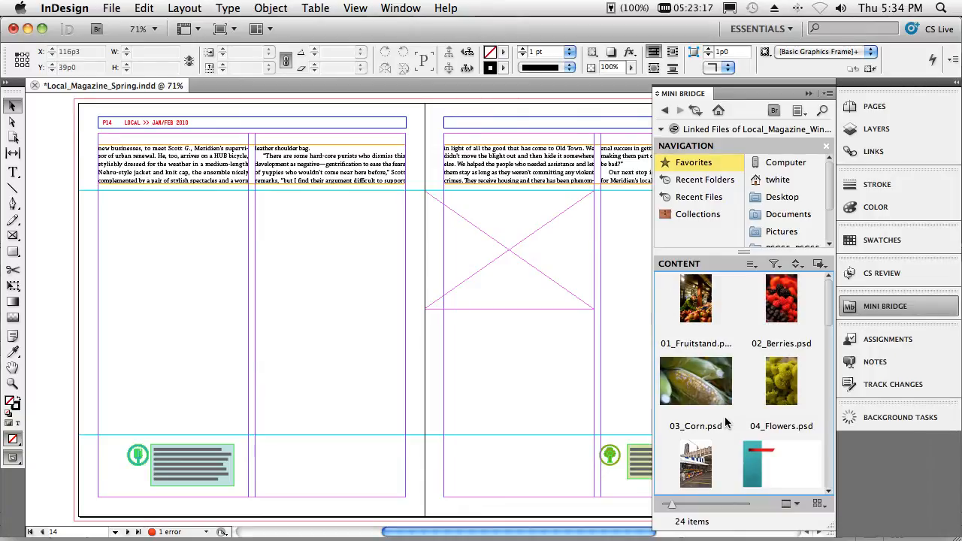
- Load 01_Fruitstand.psd, 02_Berries.psd, 03_Corn.psd and 04_Flowers.psd from Mini Bridge together for placing
left_click(711, 338)
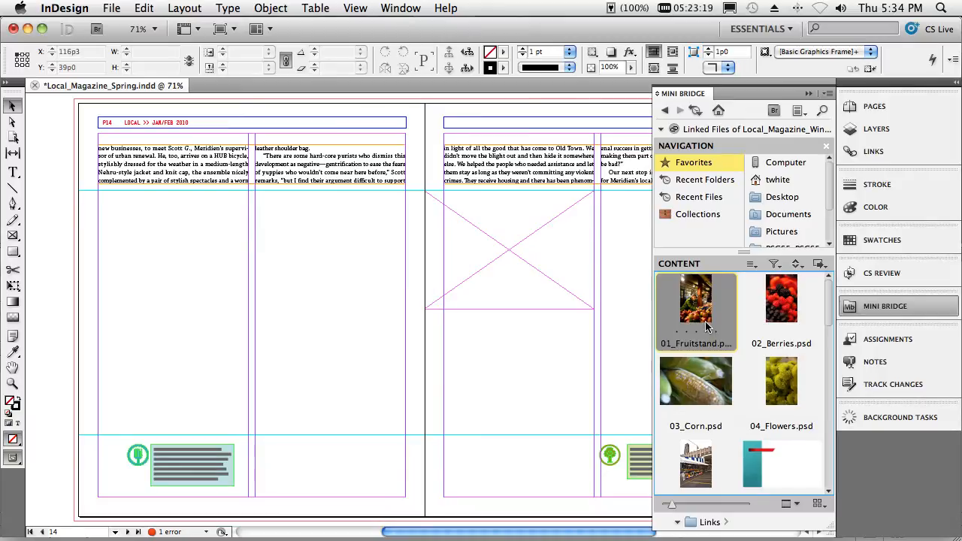
left_click(772, 387, "shift")
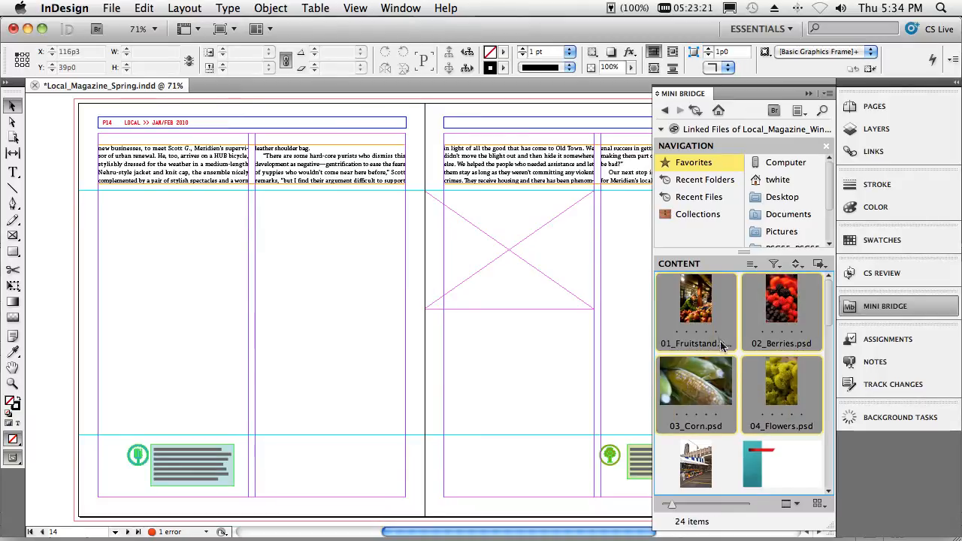
left_click_drag(707, 323, 311, 285)
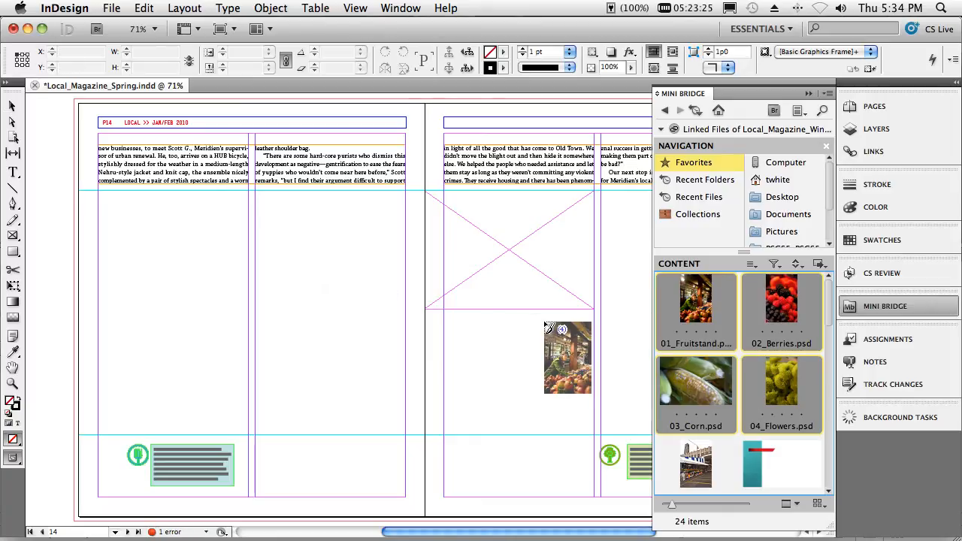
left_click(808, 93)
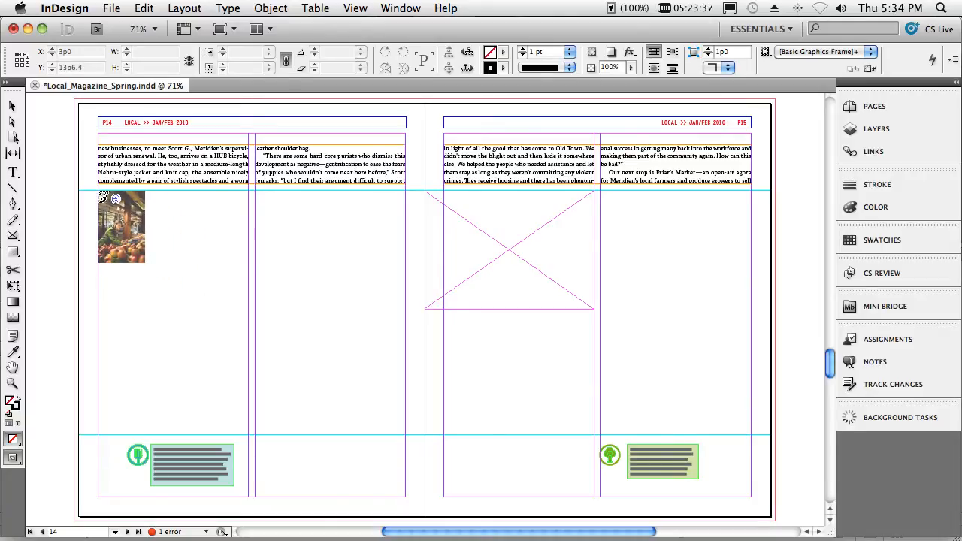
- Place the four images as a two-by-two grid 48p0 wide and about 39p0 tall on page 14, filling their frames with Auto-Fit enabled
left_click_drag(100, 197, 406, 443)
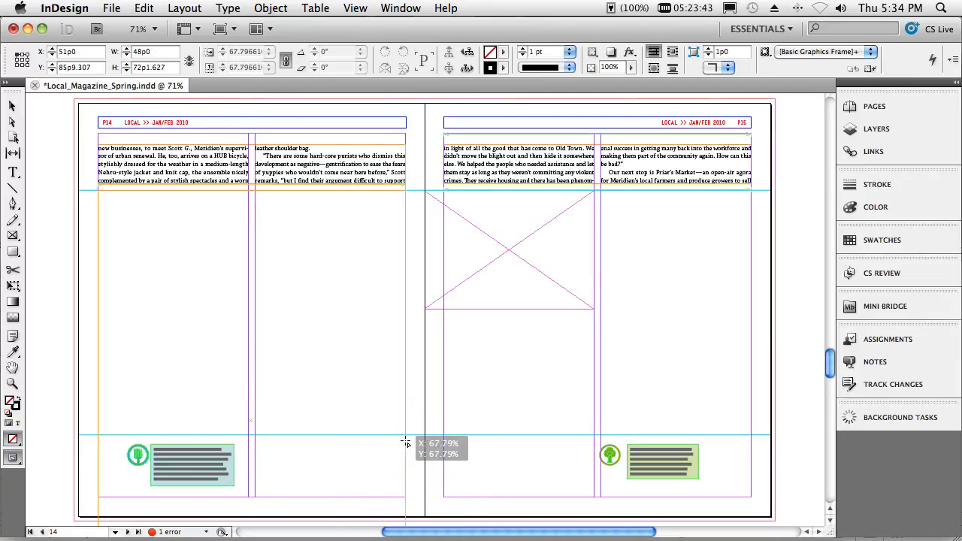
left_click_drag(406, 444, 407, 444)
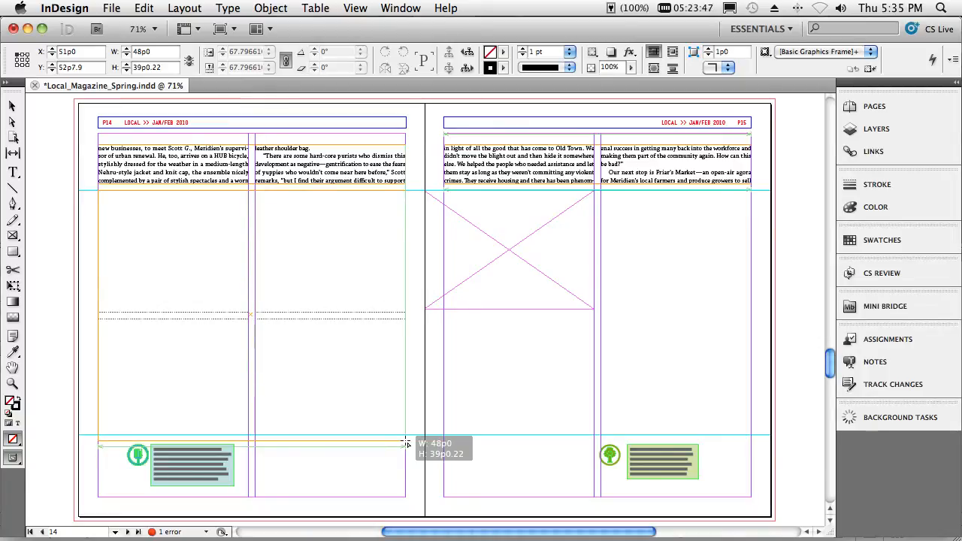
left_click_drag(407, 444, 406, 444)
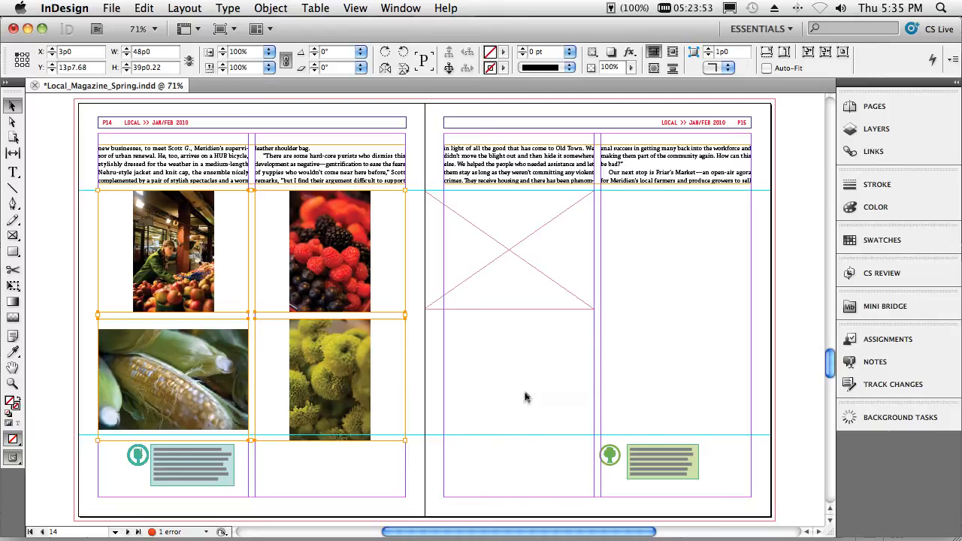
left_click(767, 53)
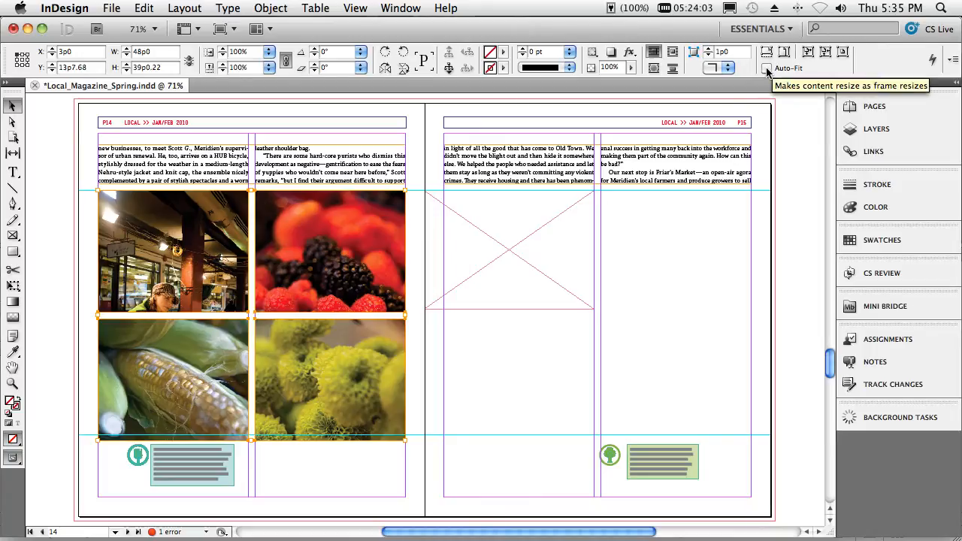
left_click(767, 69)
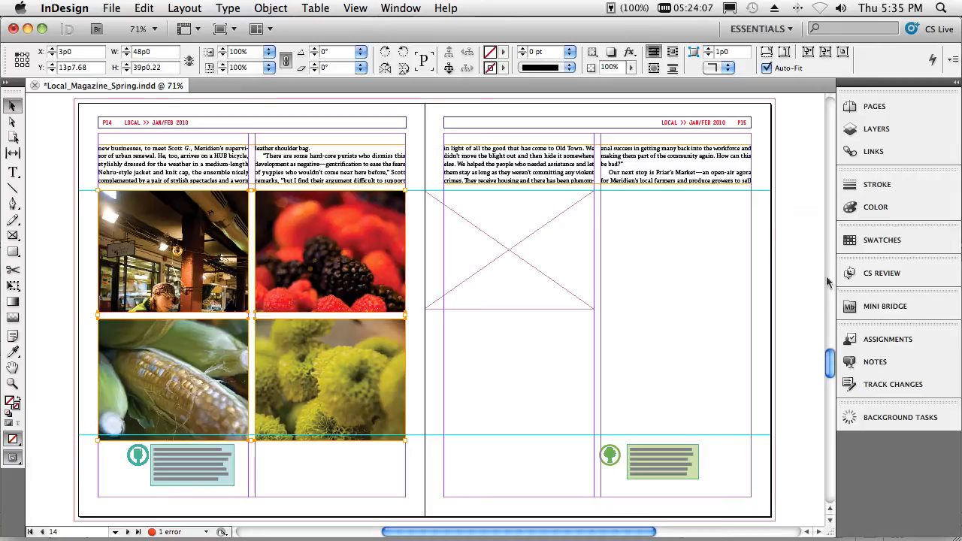
- Place 05_Market.psd from Mini Bridge into the empty frame on page 15 and enable Auto-Fit for it
left_click(848, 308)
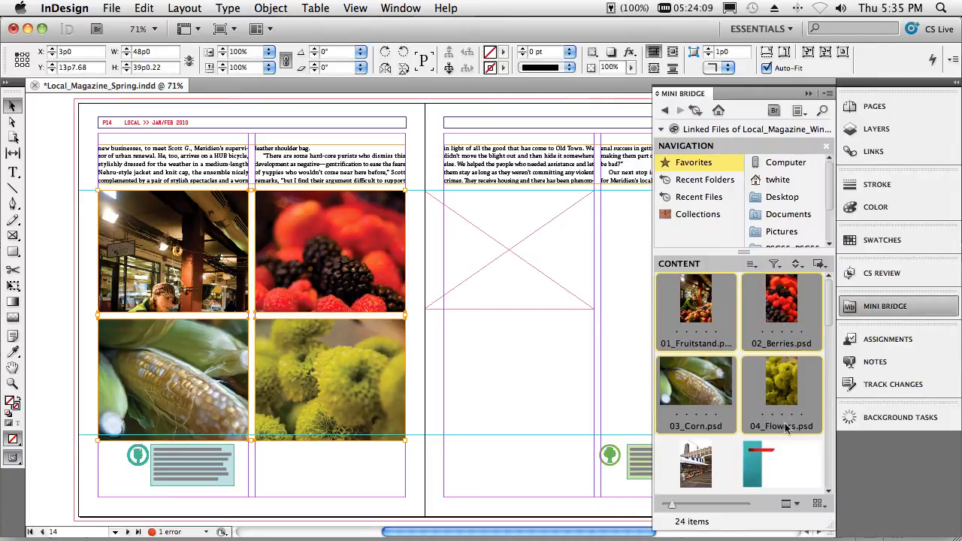
left_click(697, 465)
left_click_drag(697, 460, 542, 305)
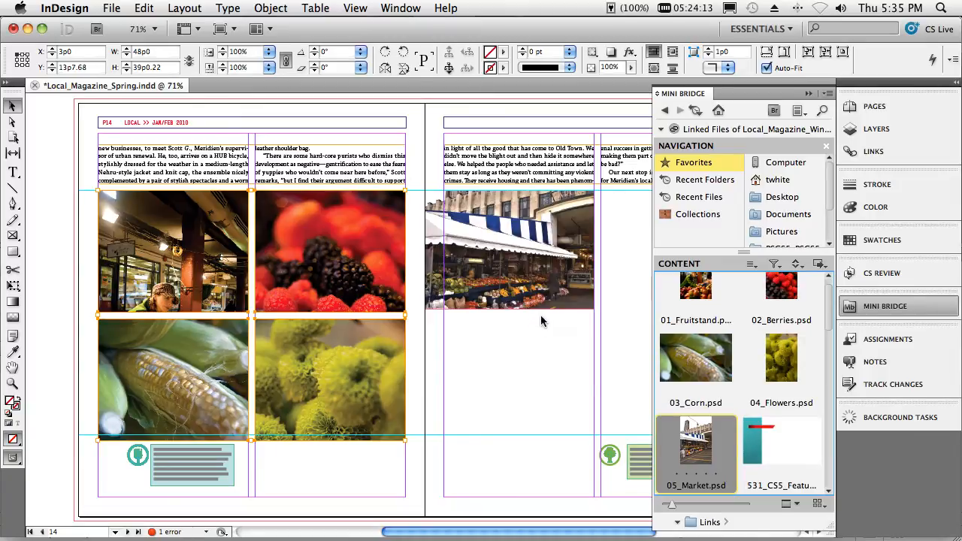
left_click(577, 287)
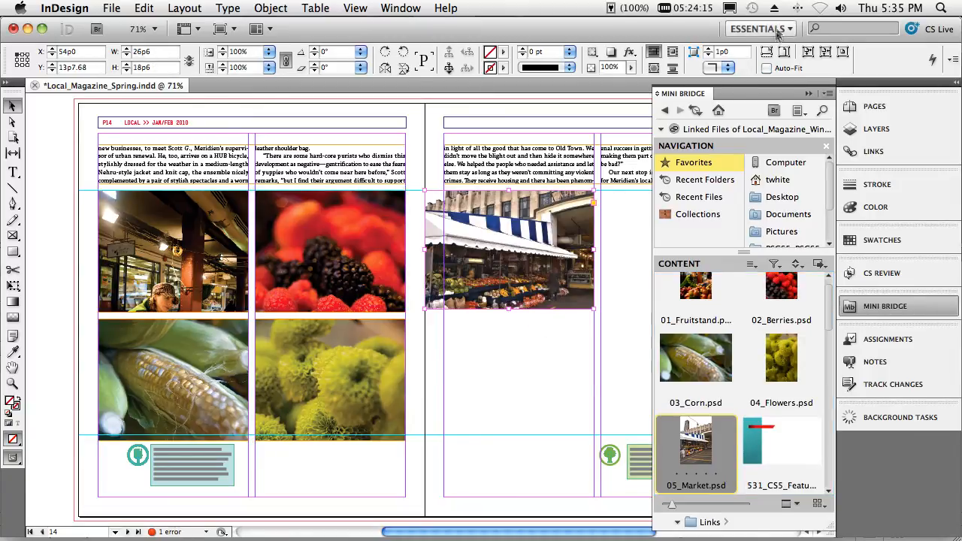
left_click(766, 69)
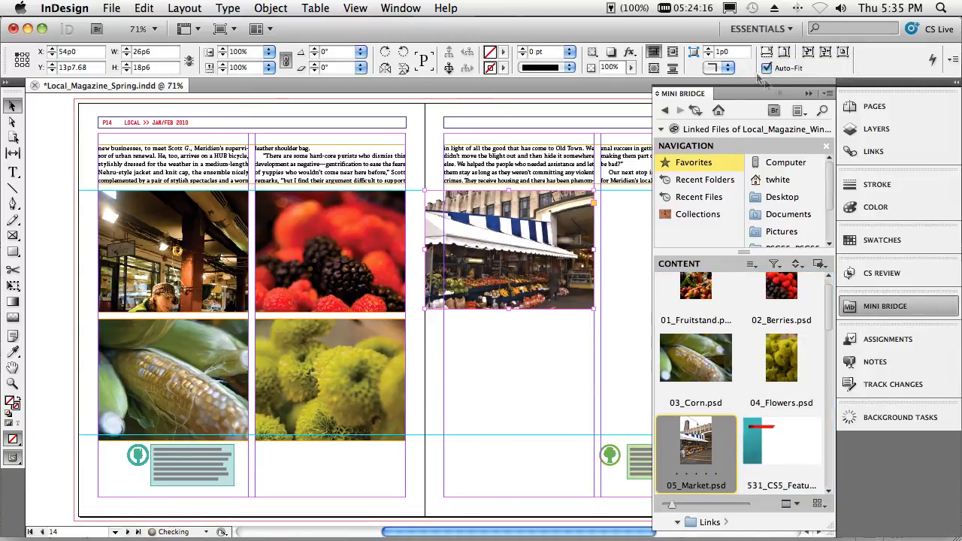
left_click(809, 94)
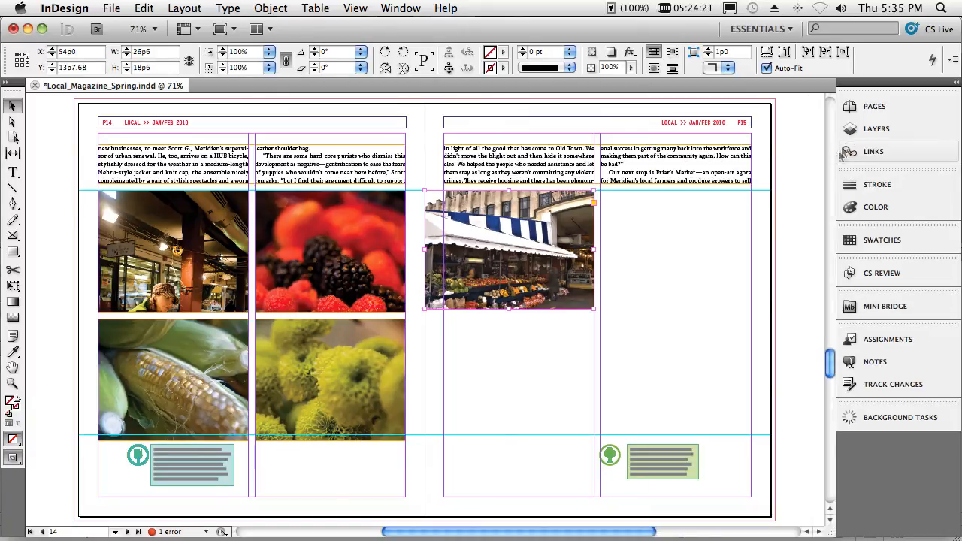
- Hide the Background Art layer
left_click(856, 129)
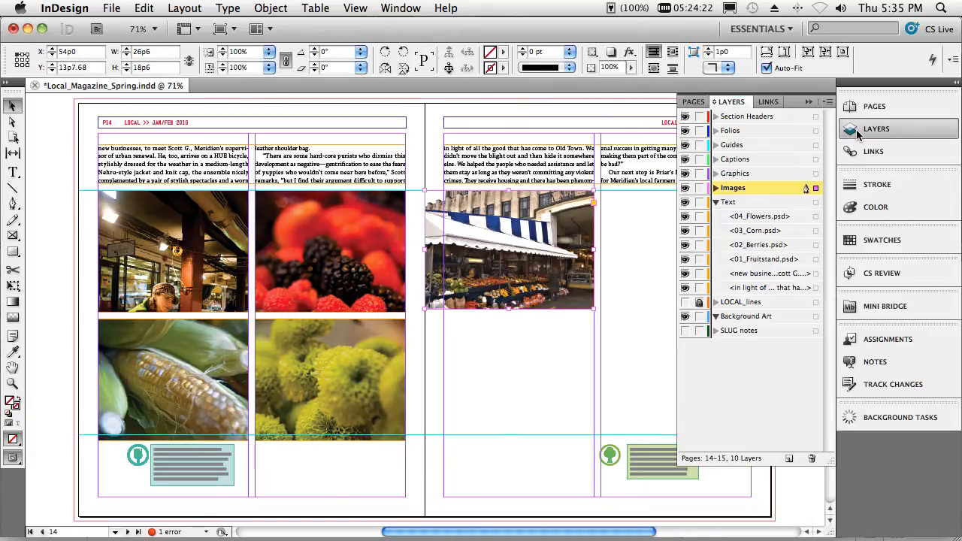
left_click(685, 317)
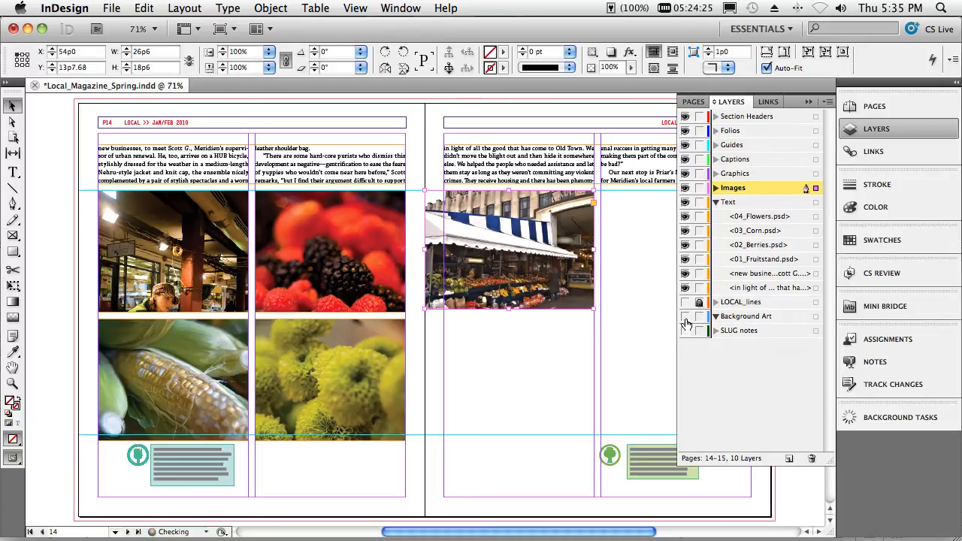
- Try the Gap tool on the gaps between the fruit stand and berries images and between the berries and flowers images, and undo both moves
left_click(14, 154)
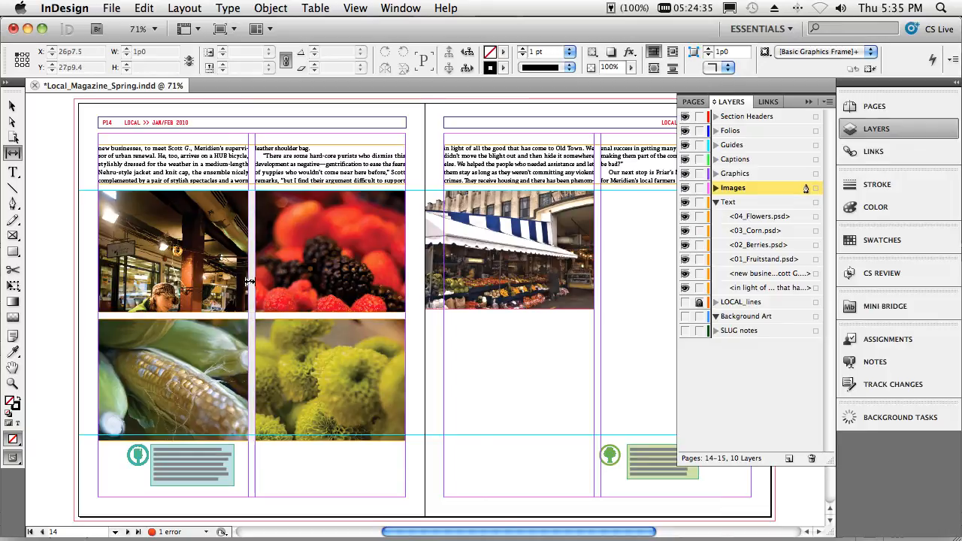
mouse_move(250, 282)
left_mouse_down()
mouse_move(321, 282)
mouse_move(218, 284)
mouse_move(284, 284)
mouse_move(234, 287)
left_mouse_up()
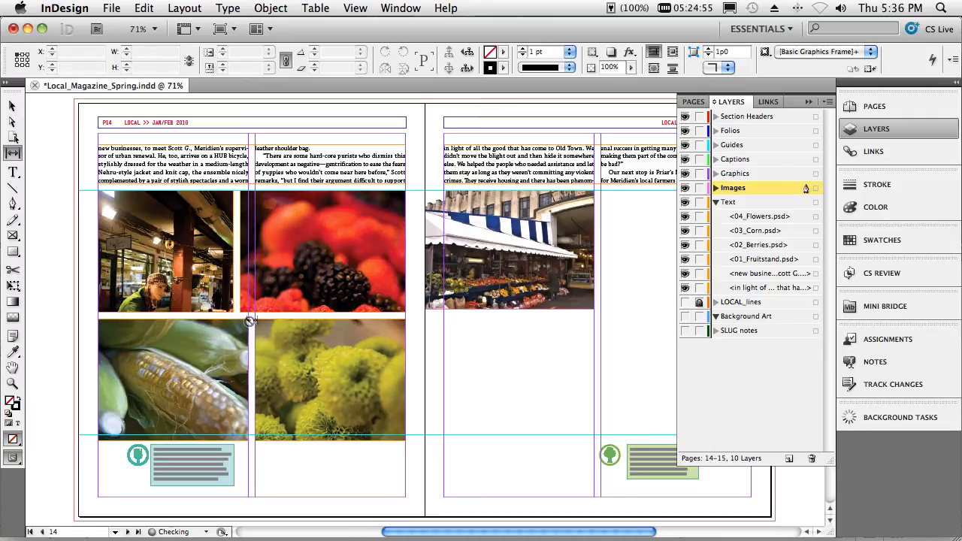
left_click_drag(272, 315, 272, 300)
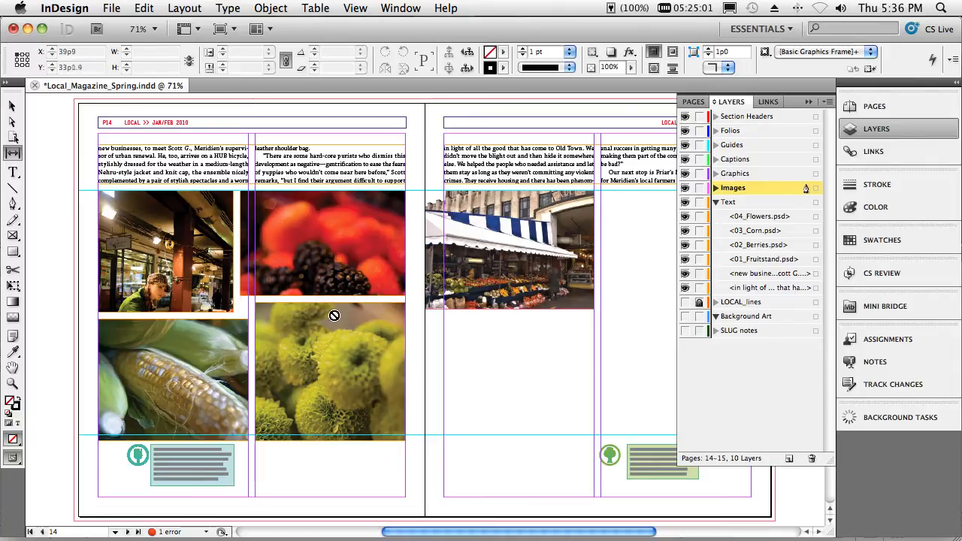
key("super+z")
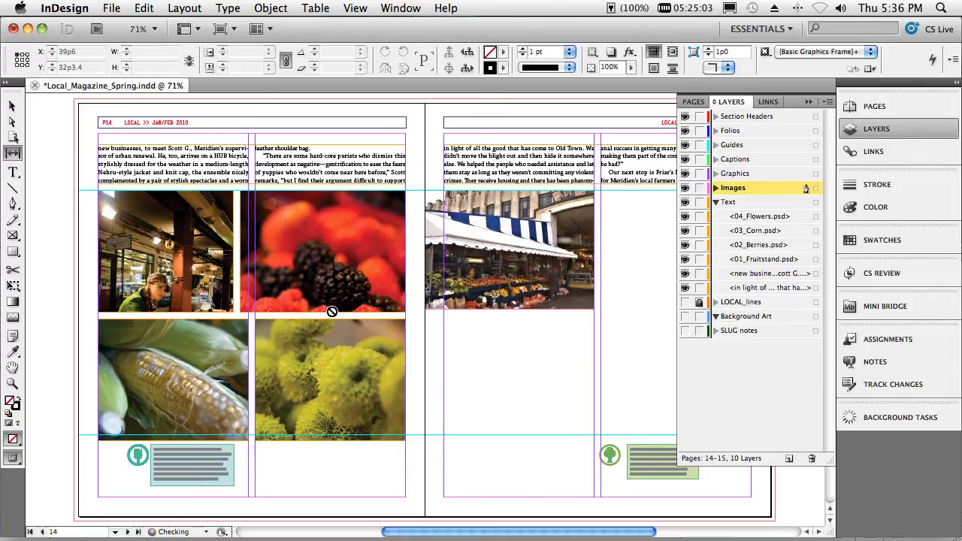
key("super+z")
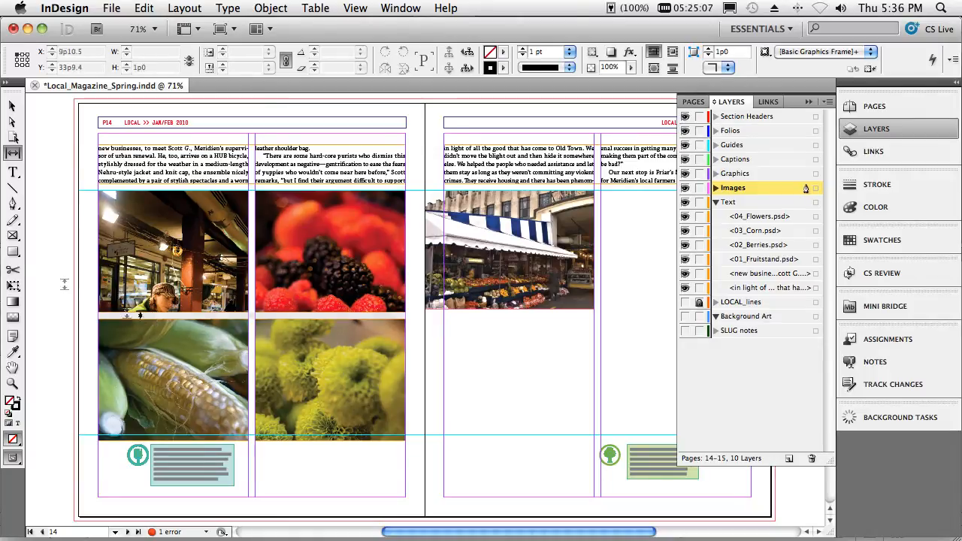
- Shift the fruit stand photo upward inside its frame with the content grabber to show the vendor and the apples
left_click(12, 106)
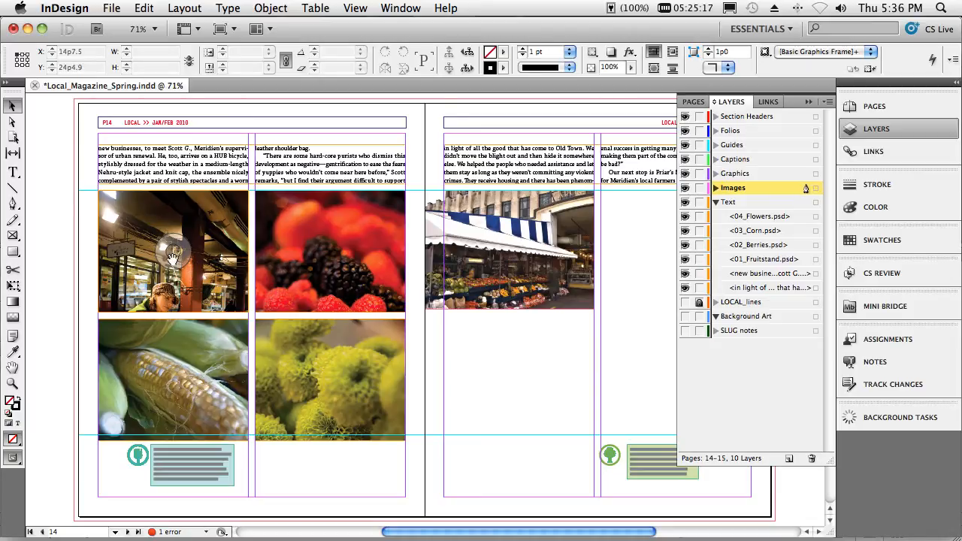
left_click_drag(172, 257, 174, 176)
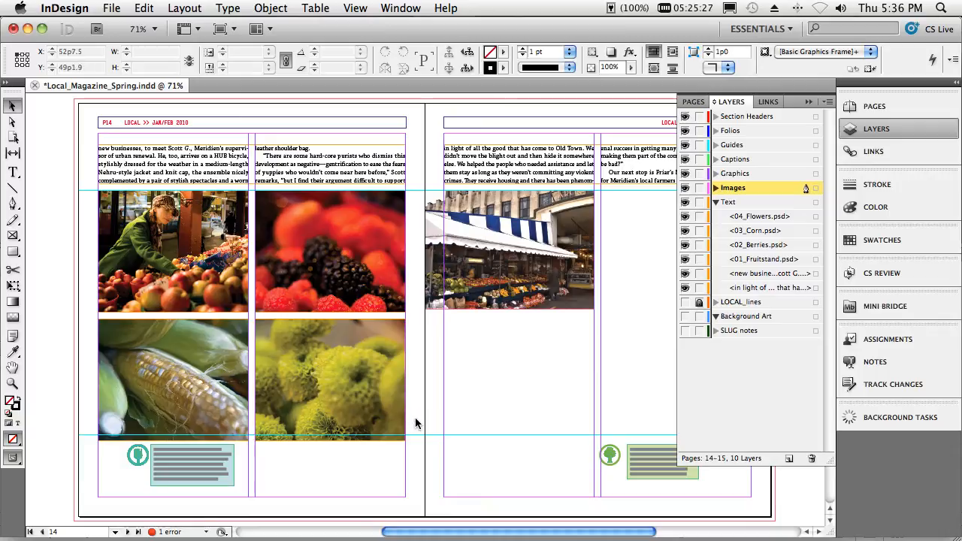
- Enlarge the market image's frame on page 15 from its lower-right corner to 43p3 wide and about 34p0 tall
left_click(565, 305)
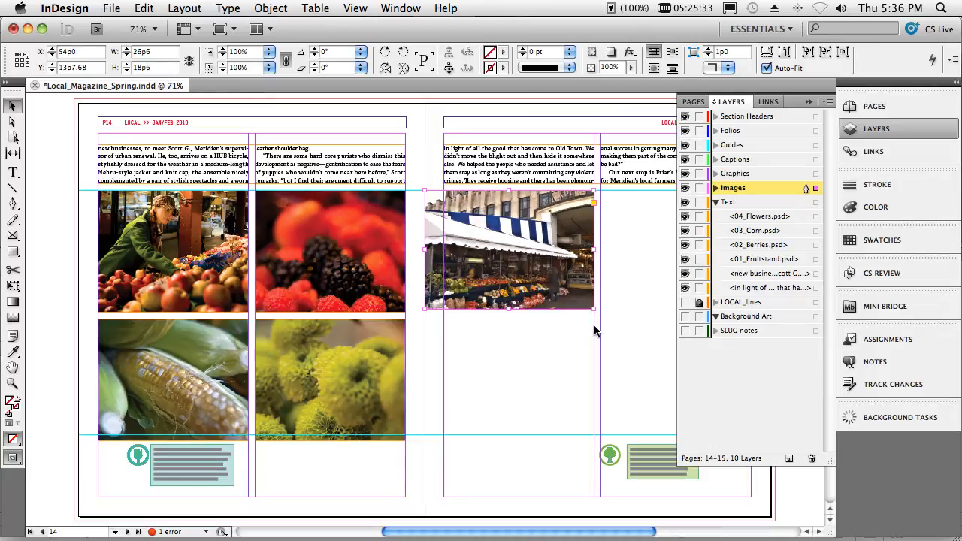
left_click(809, 102)
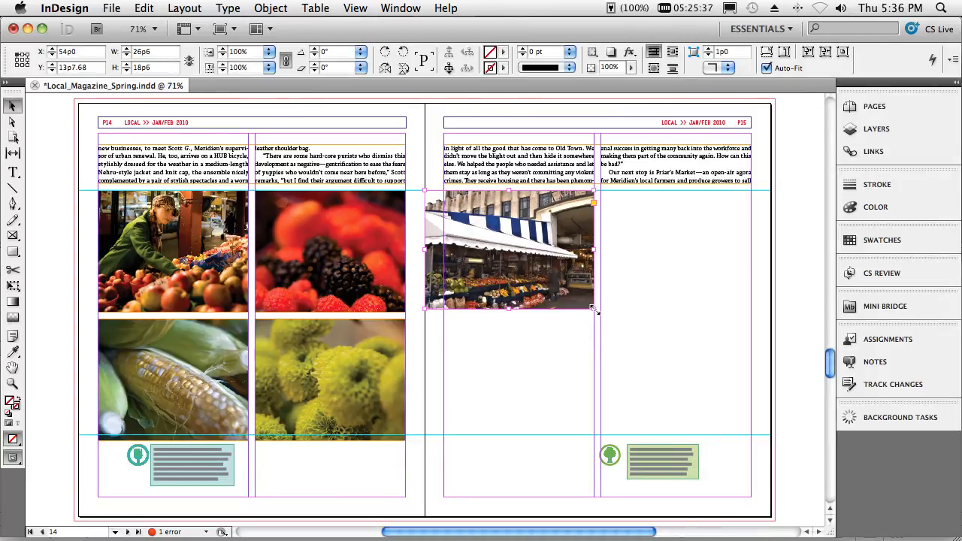
left_click_drag(595, 311, 701, 406)
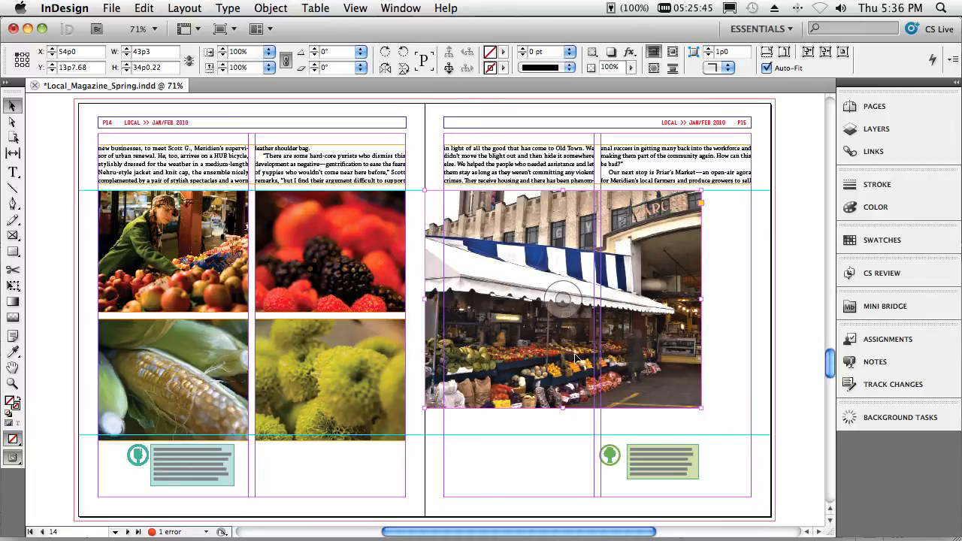
key("super+equal")
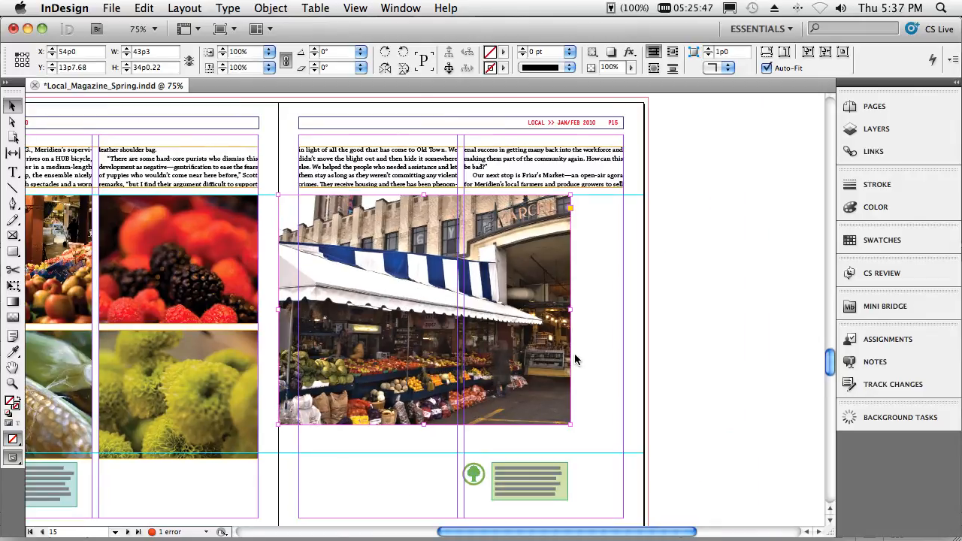
- Configure the market image's caption setup to use only the Description metadata, removing the Copyright row
key("super+equal")
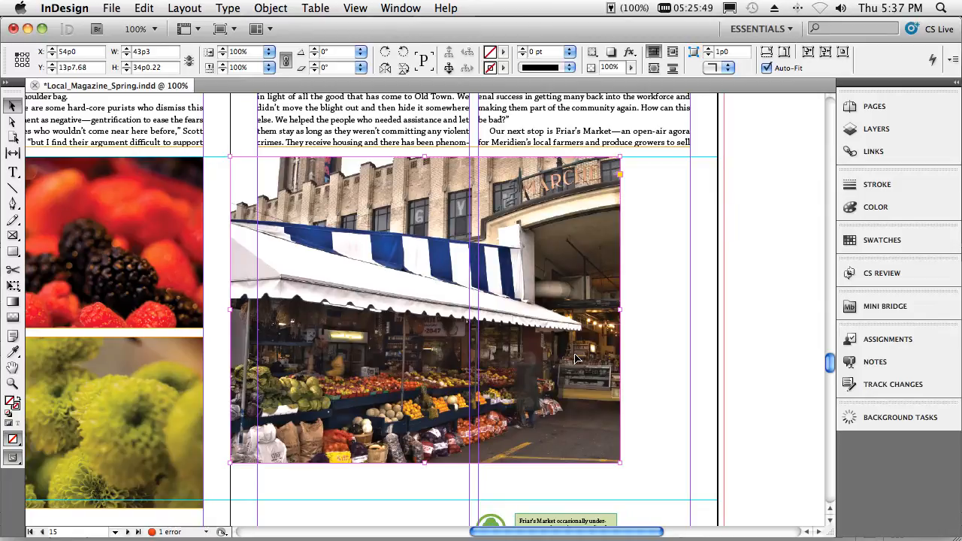
scroll(633, 422, "down", 3)
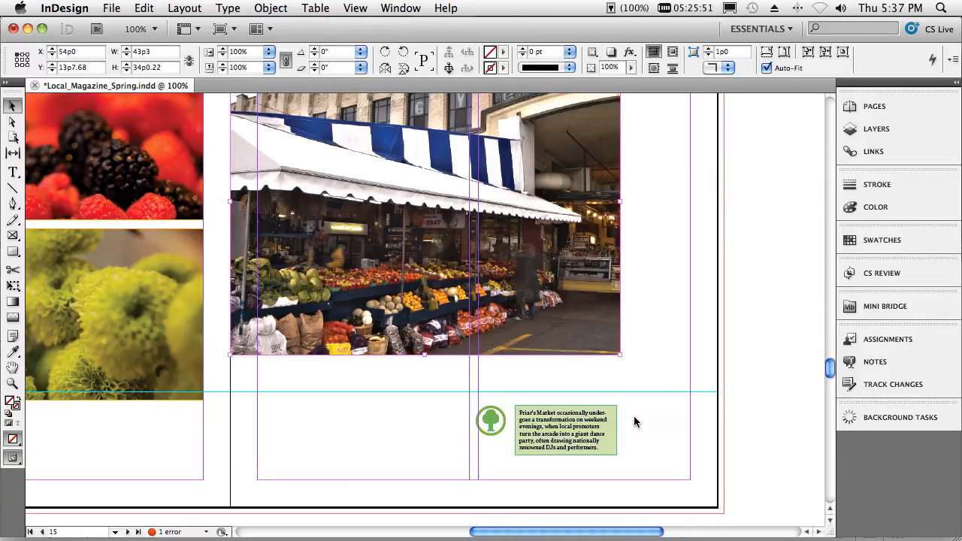
right_click(368, 296)
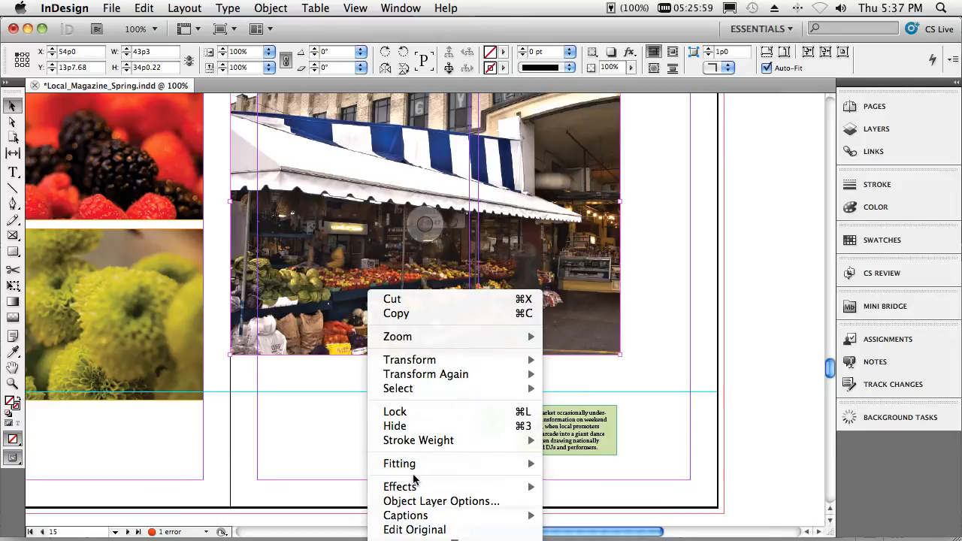
mouse_move(417, 518)
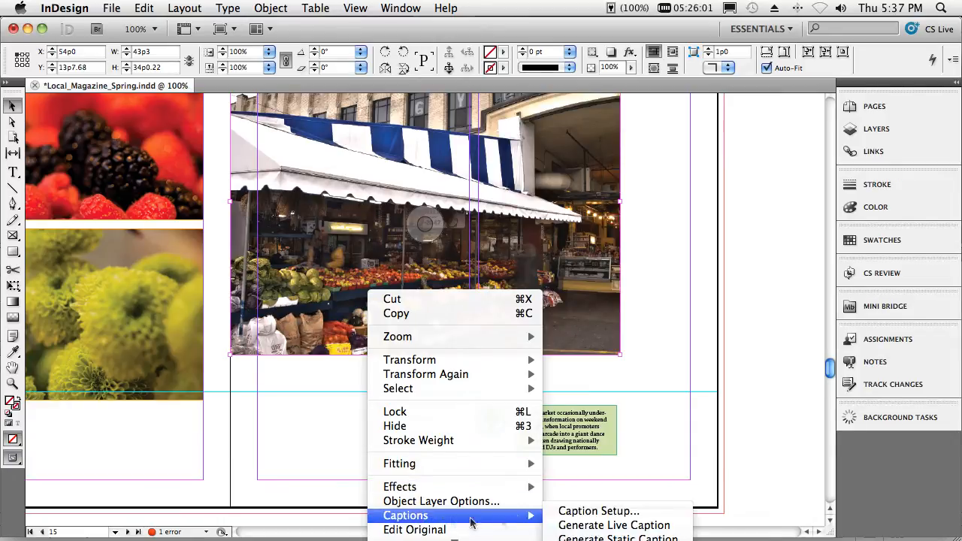
left_click(569, 512)
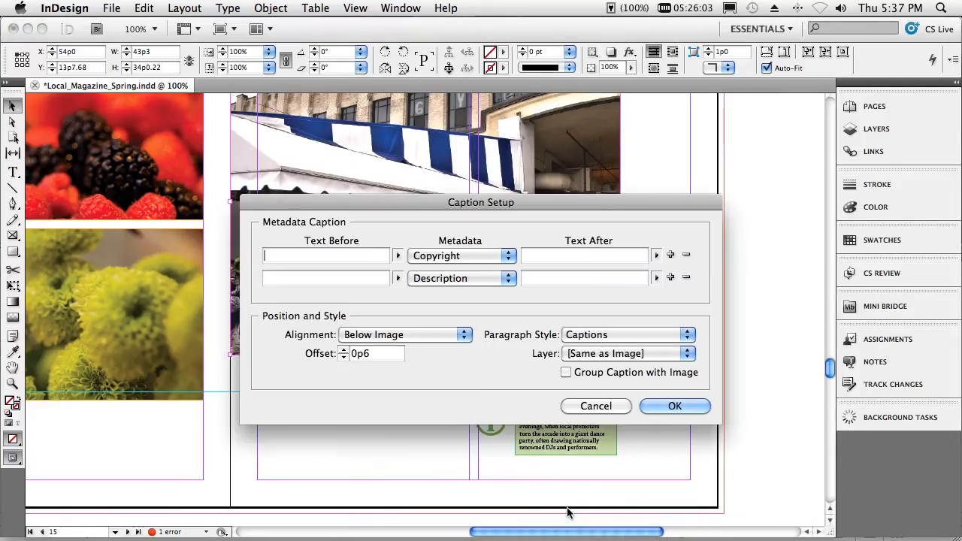
left_click(448, 257)
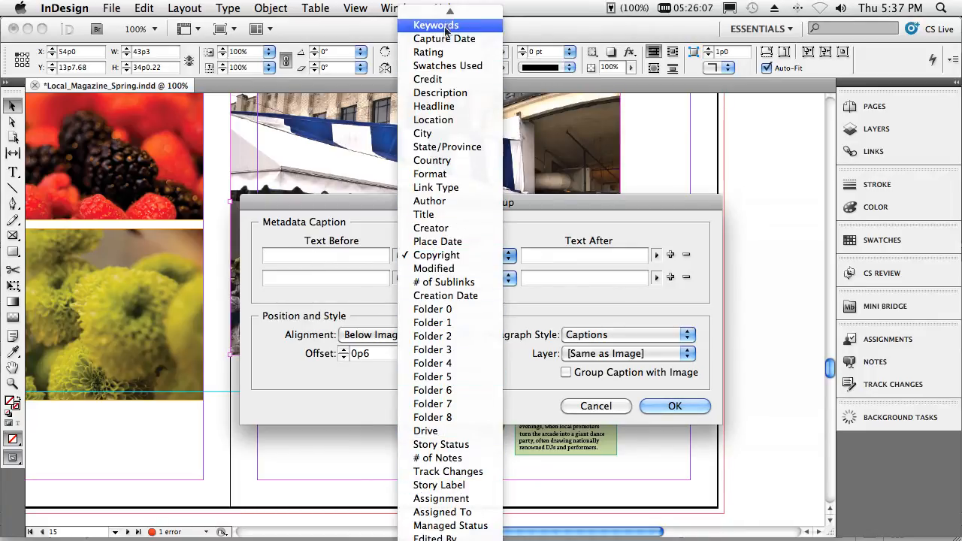
left_click(570, 329)
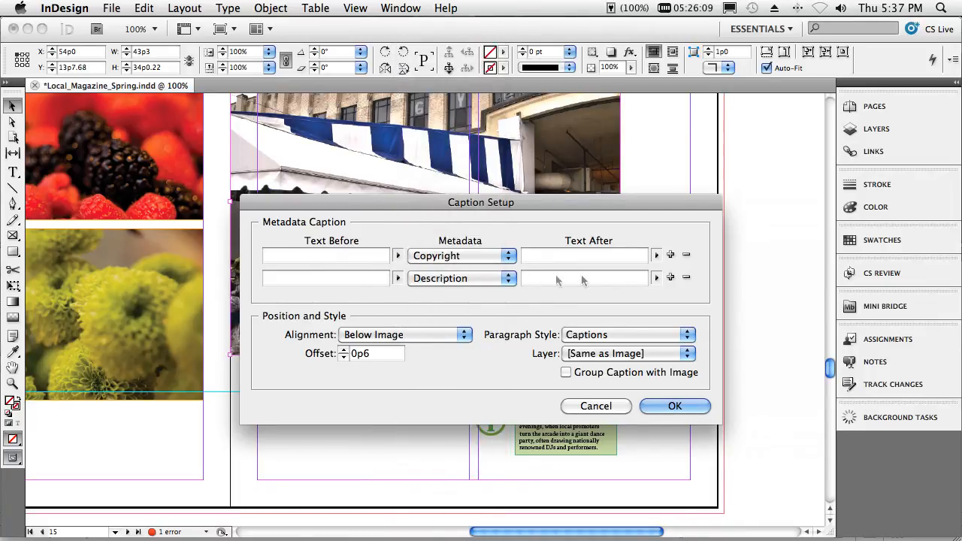
left_click(685, 255)
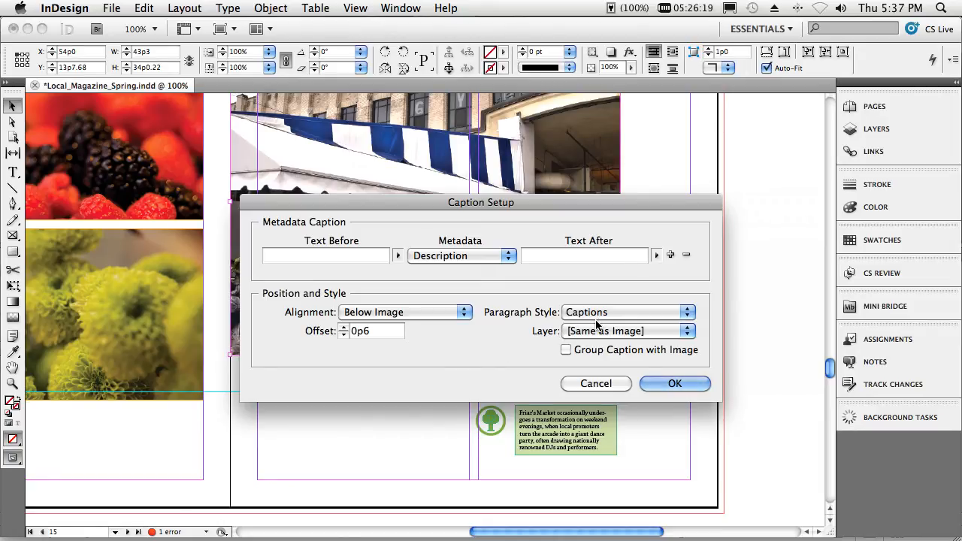
left_click(665, 385)
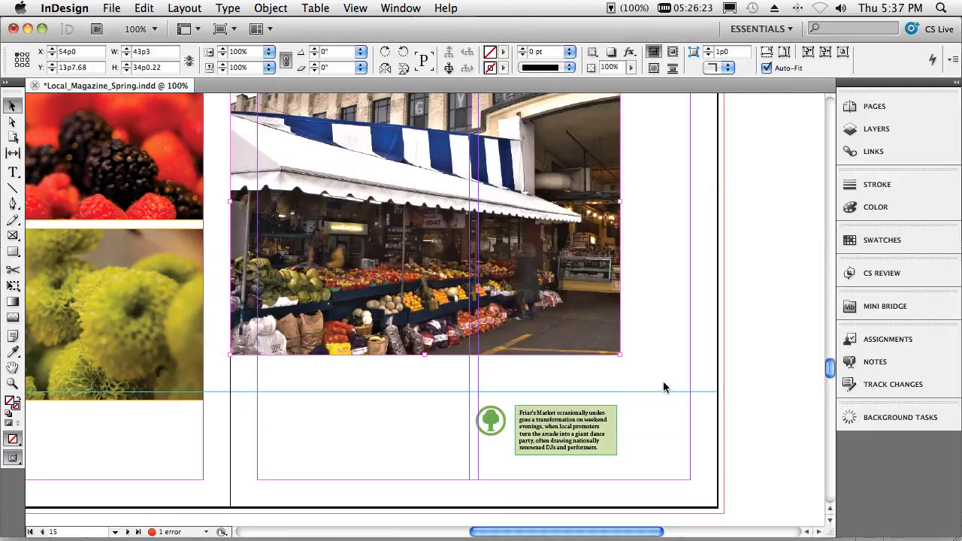
- Generate a live caption from the metadata beneath the market image on page 15
right_click(553, 301)
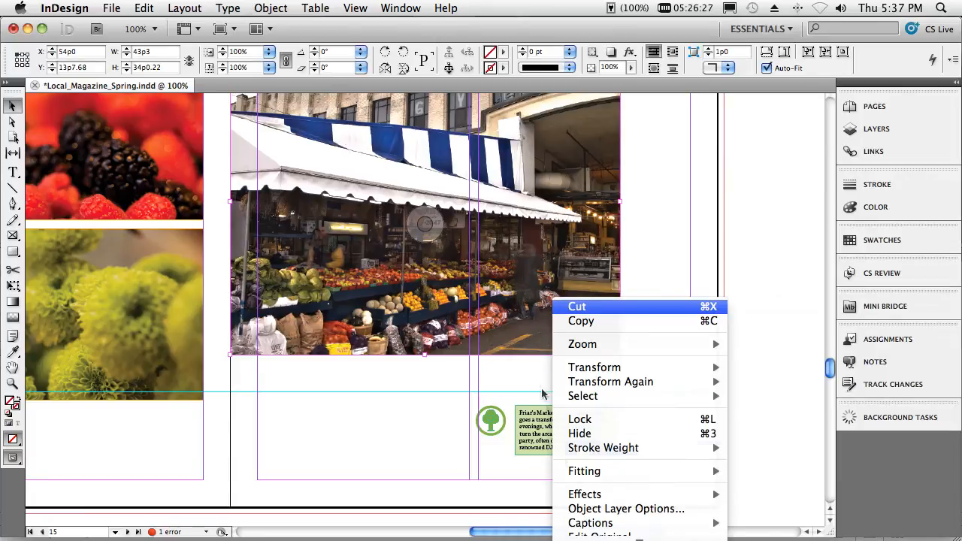
mouse_move(651, 528)
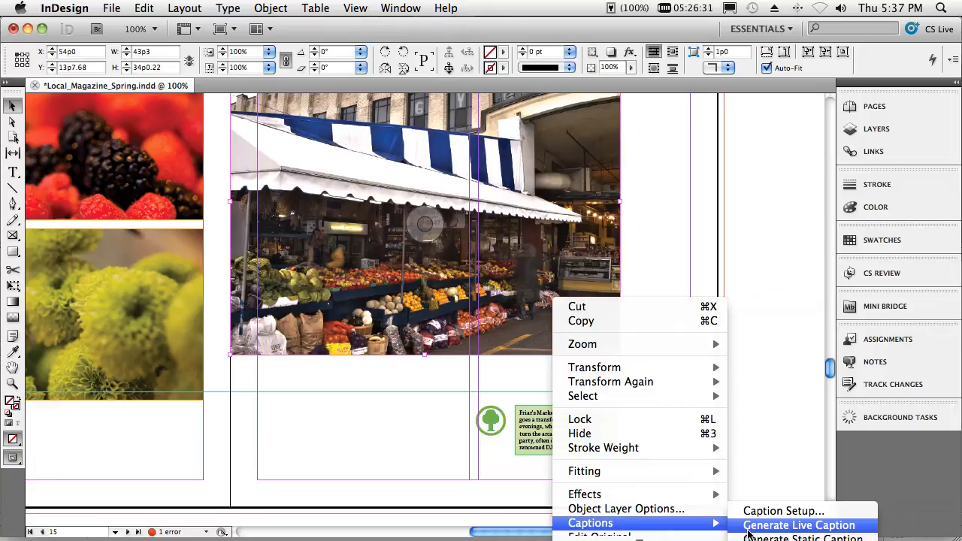
left_click(799, 525)
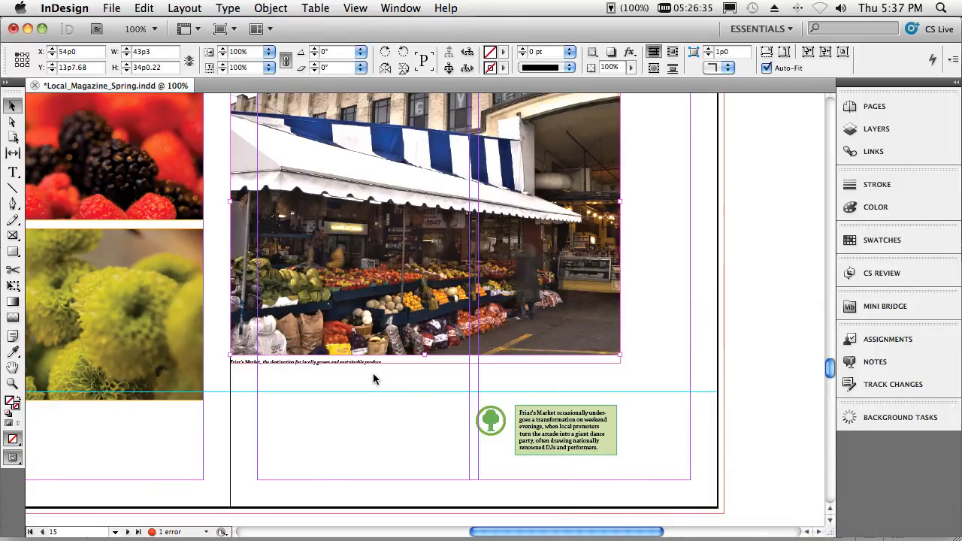
- Move the live caption so it touches the flowers image on page 14, and place a copy back beneath the market image
key("super+equal")
key("super+equal")
key("super+equal")
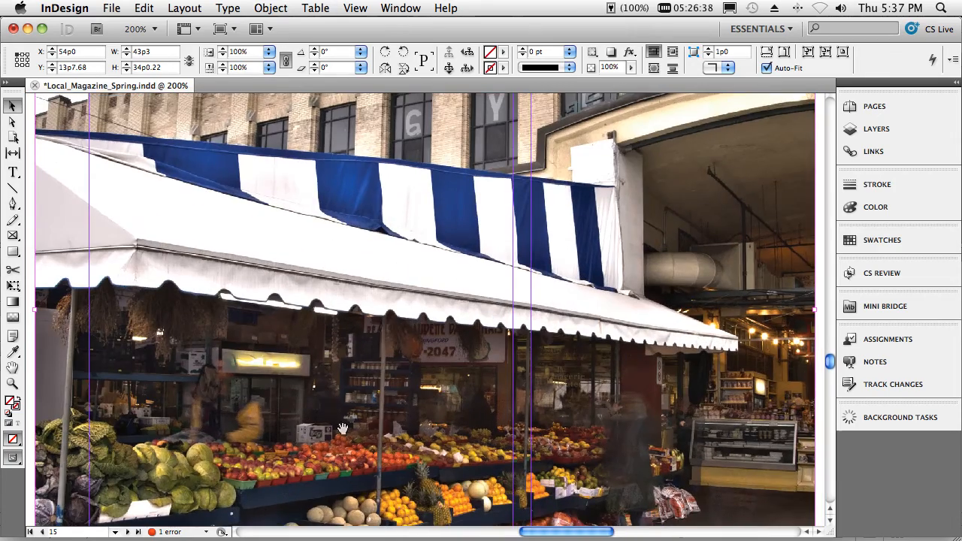
left_click_drag(342, 428, 553, 94)
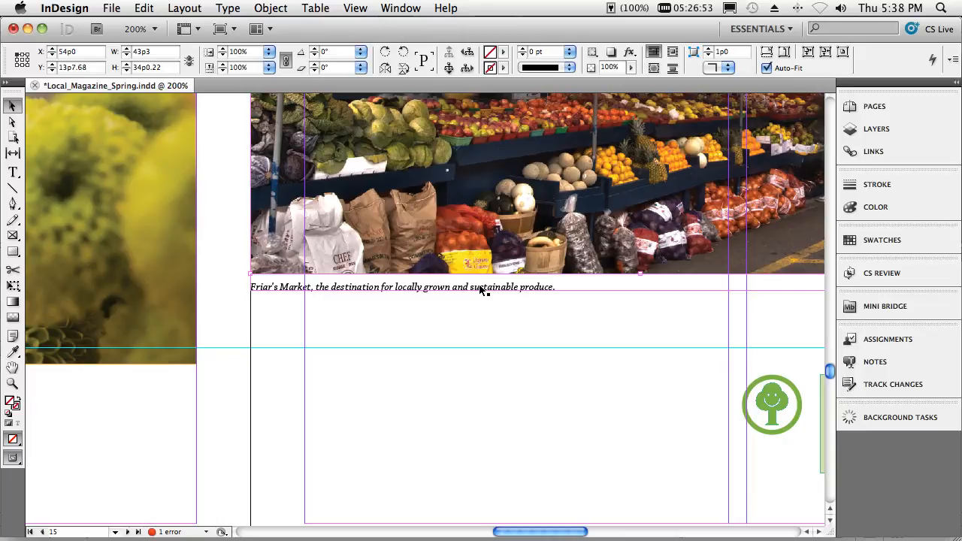
left_click_drag(473, 304, 318, 377)
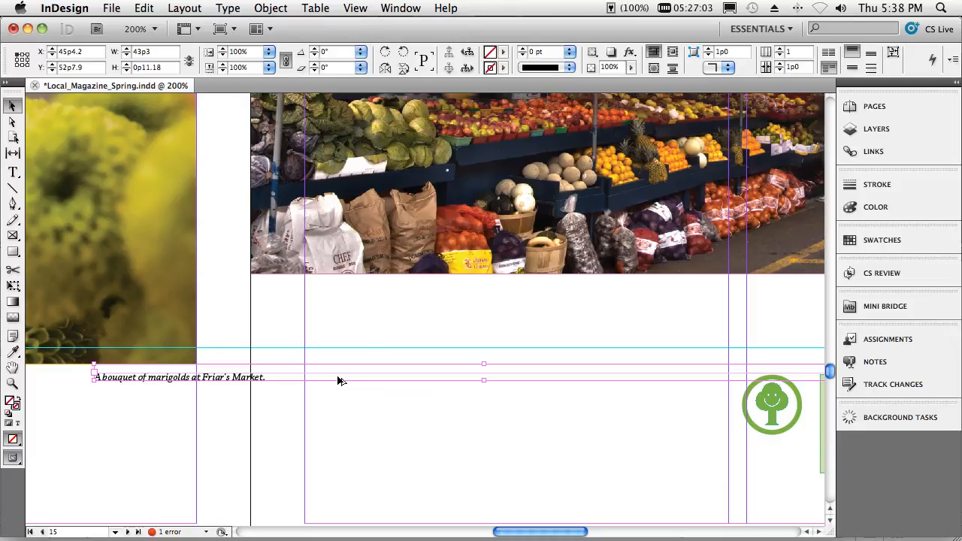
left_click_drag(337, 381, 498, 293)
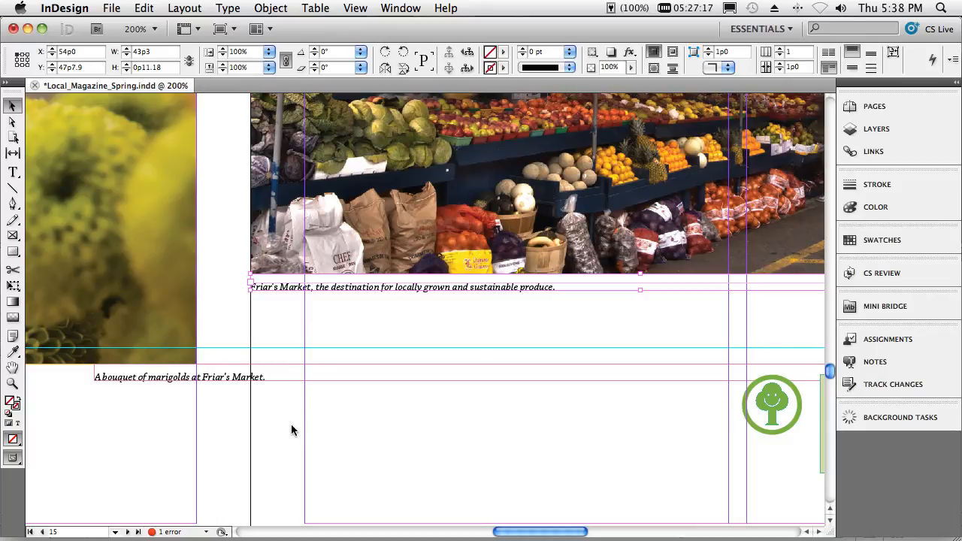
- Round all four corners of the berries image's frame to 5p3 with live corner editing
key("super+alt+0")
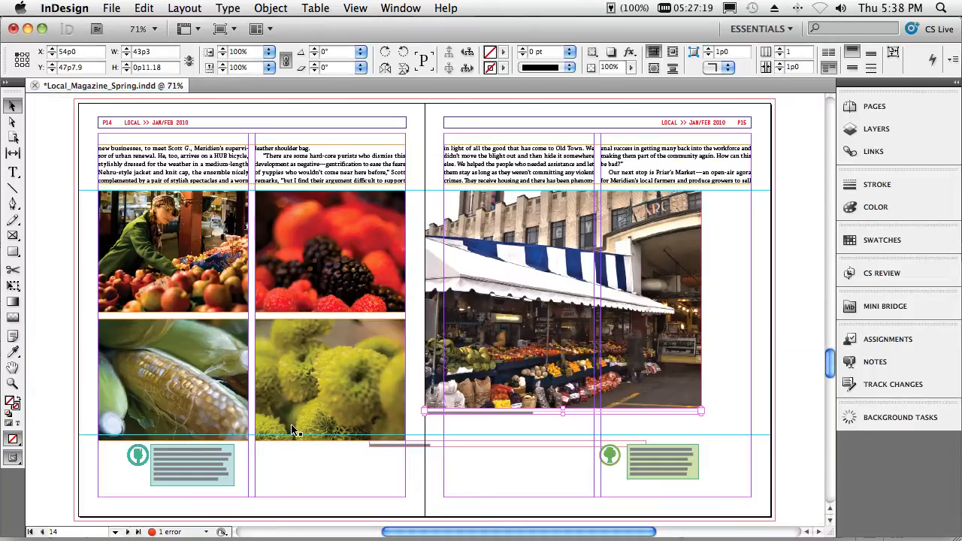
left_click(306, 287)
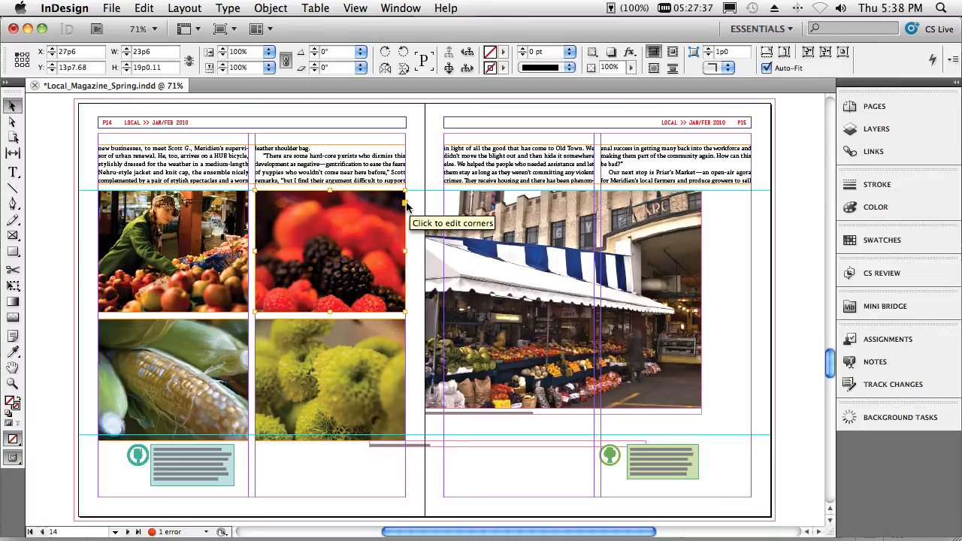
left_click(404, 206)
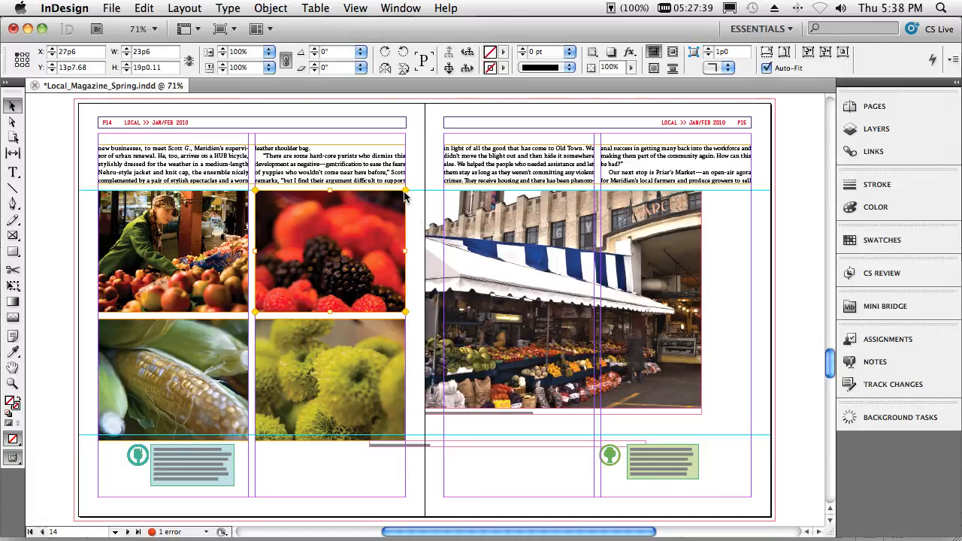
left_click_drag(405, 190, 375, 196)
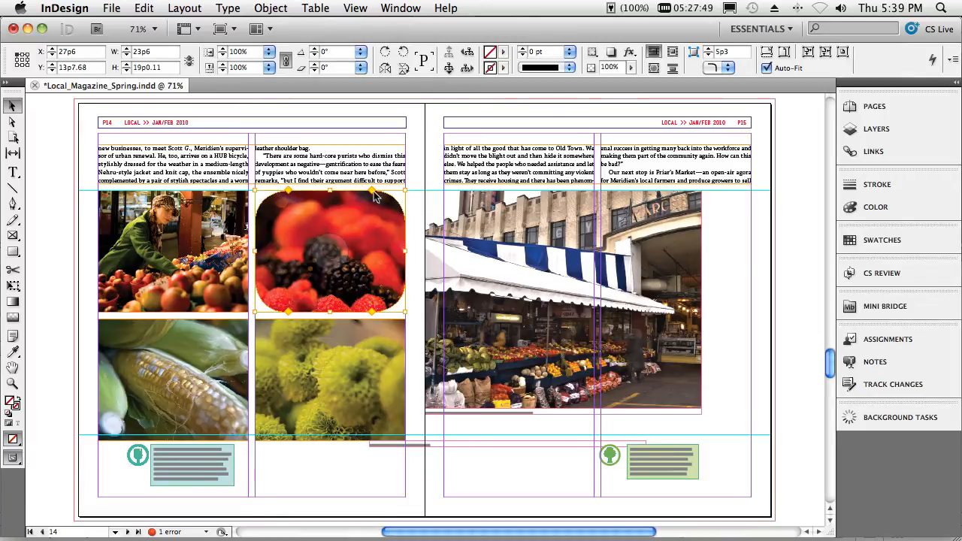
- Square the berries frame's upper-right and lower-left corners individually, and increase the rounding of its lower-right and upper-left corners
left_click_drag(371, 193, 403, 194)
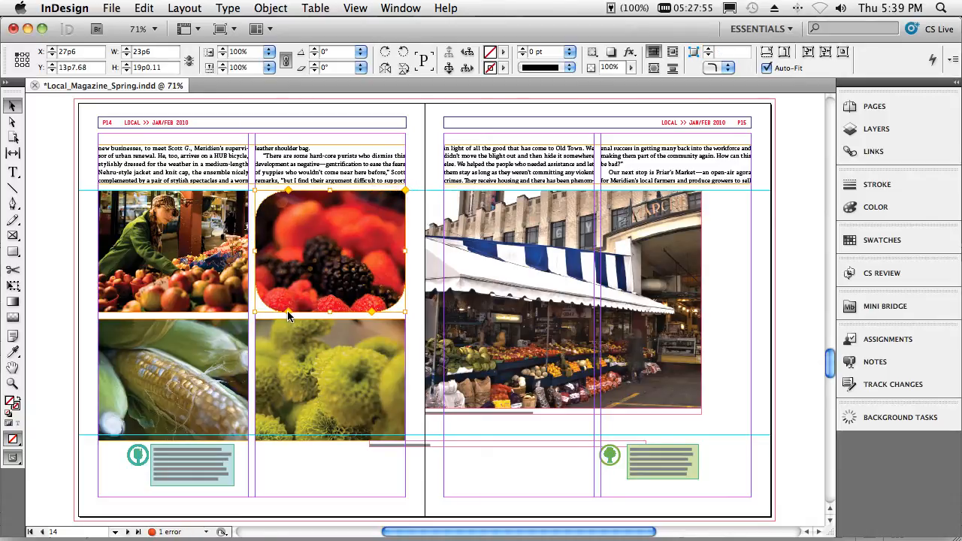
left_click_drag(287, 311, 254, 315)
left_click_drag(371, 313, 347, 318)
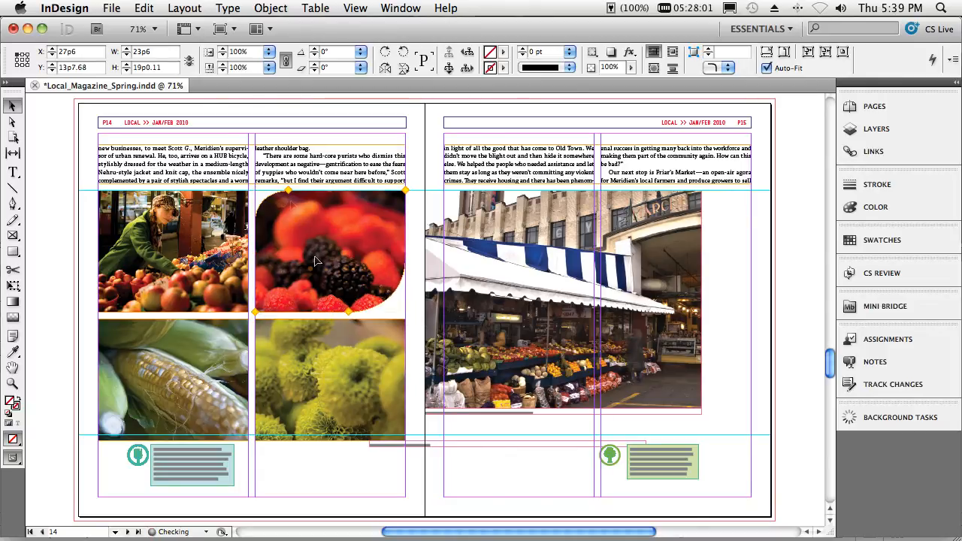
left_click_drag(289, 189, 305, 191)
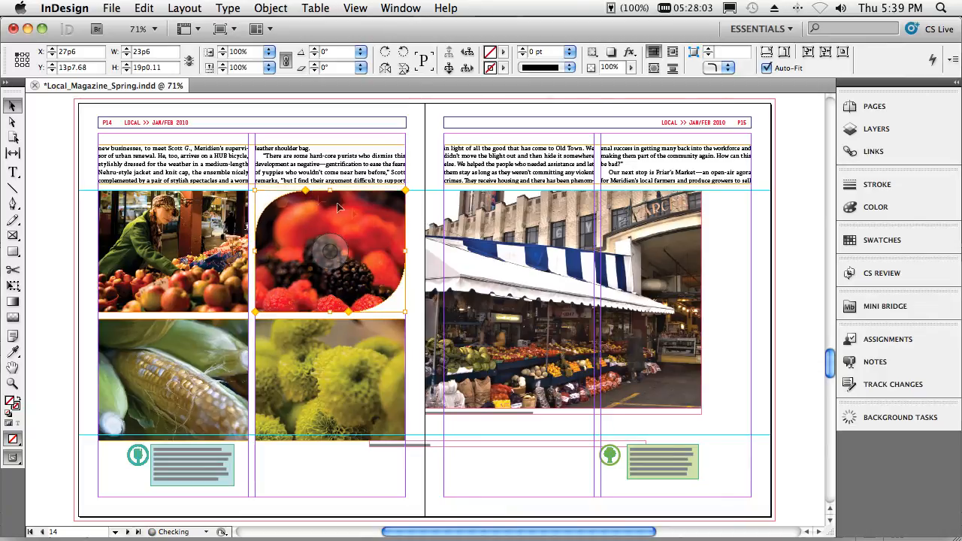
left_click(413, 258)
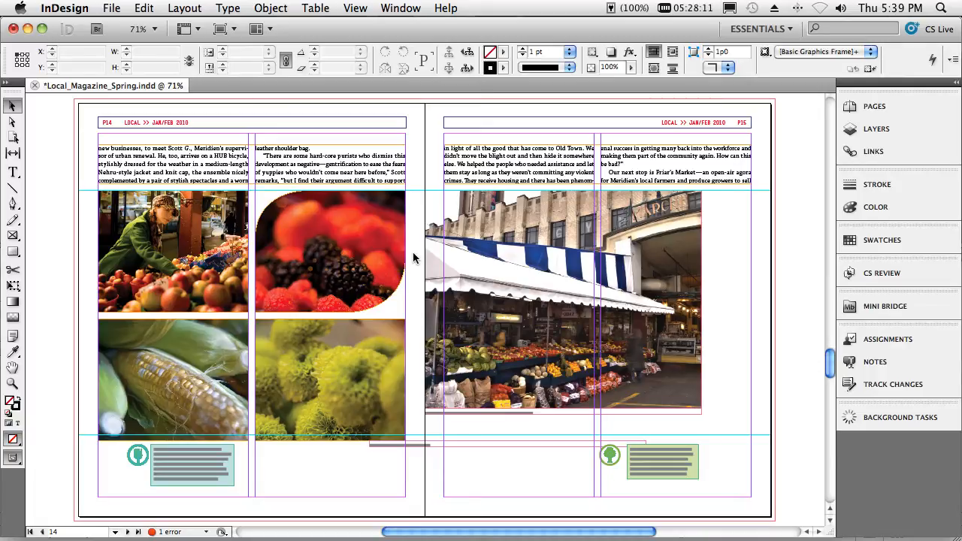
- Go to page 6 and show the Background Art layer, collapsing its contents in the layer list
left_click(116, 532)
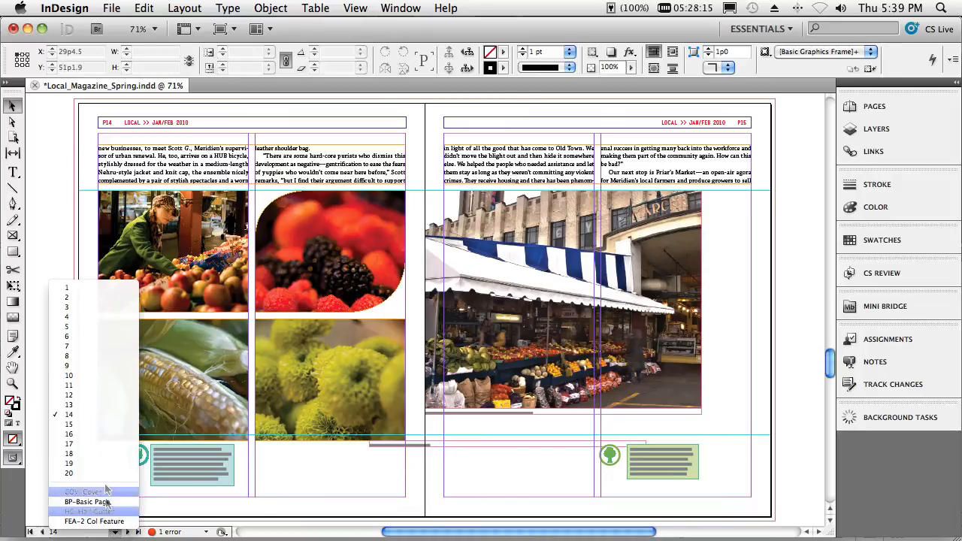
left_click(96, 336)
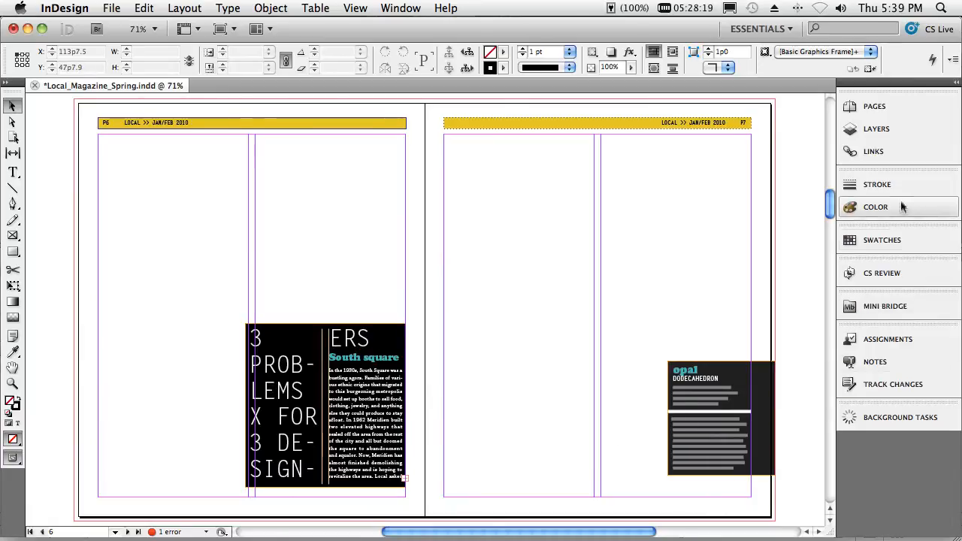
left_click(876, 129)
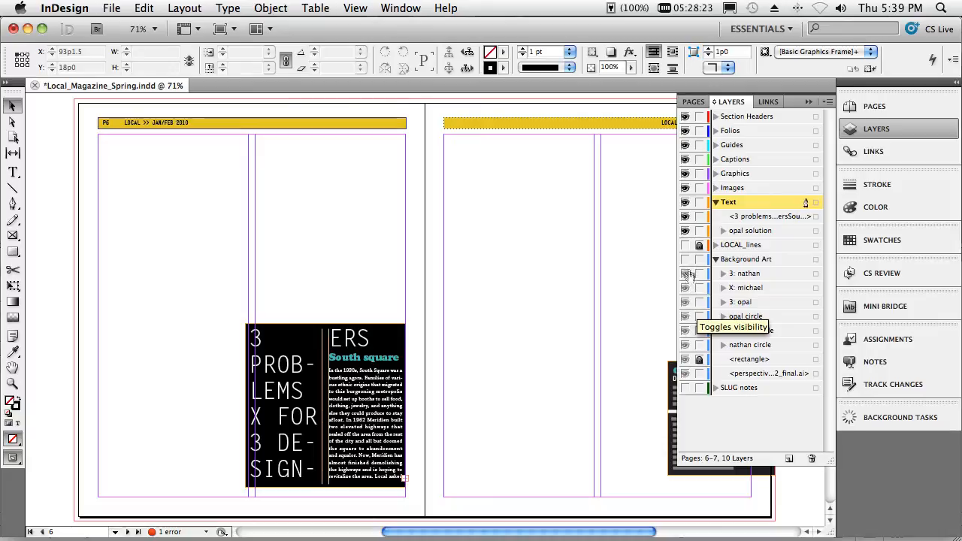
left_click(685, 258)
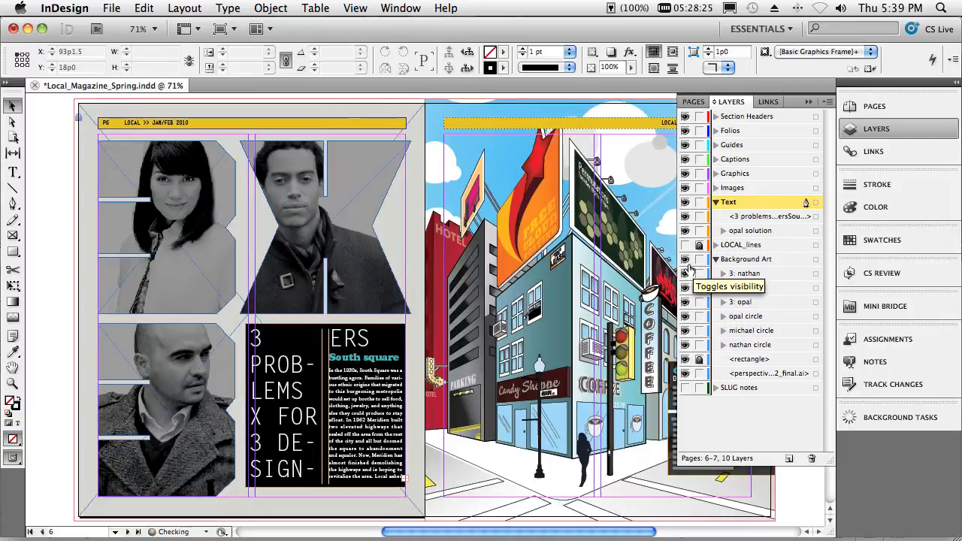
left_click(716, 259)
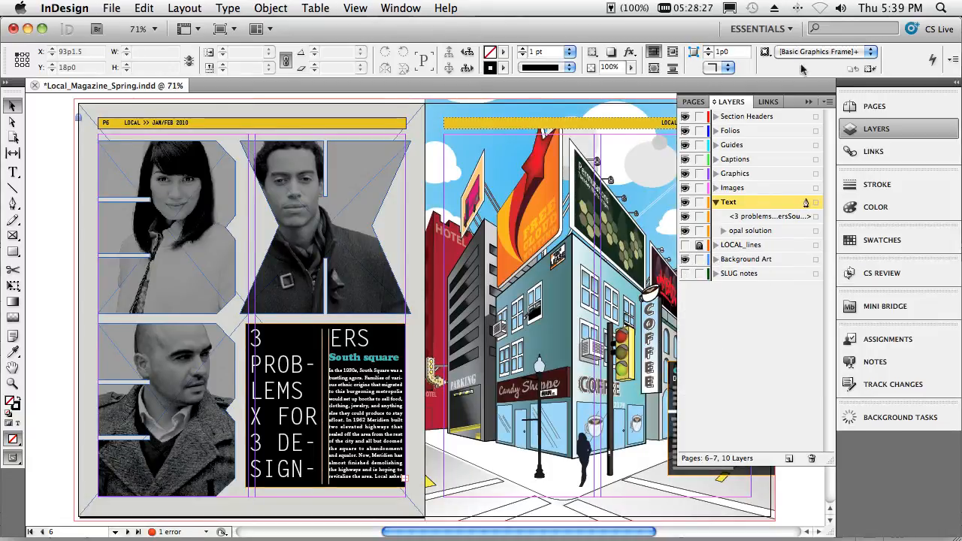
left_click(808, 102)
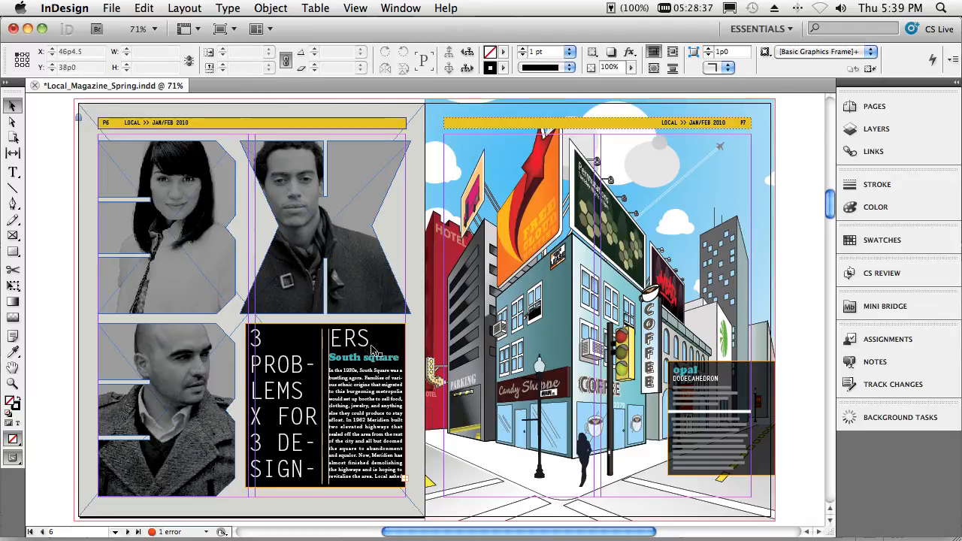
- Make the "3 PROBLEMS X FOR 3 DESIGNERS" headline on page 6 span 2 columns
left_click(12, 173)
left_click_drag(255, 338, 340, 340)
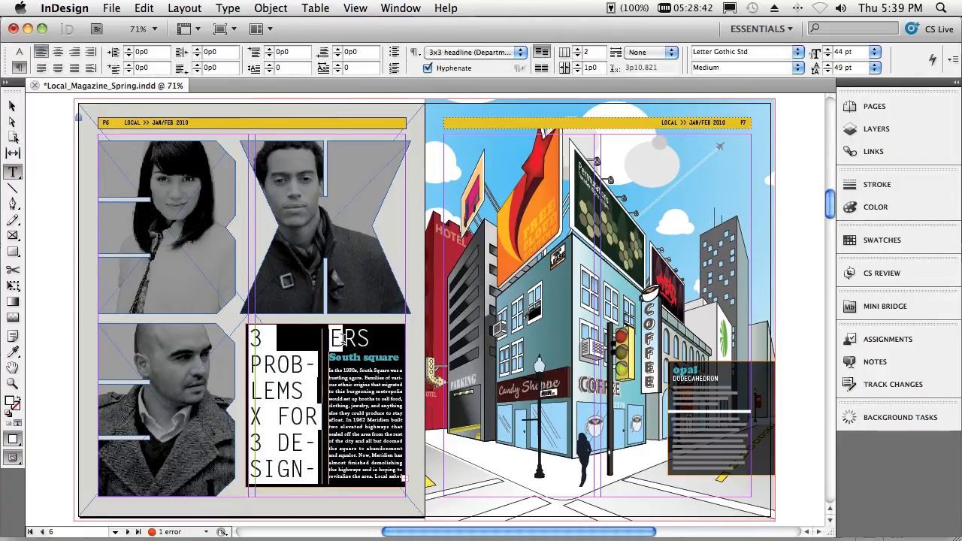
left_click(643, 53)
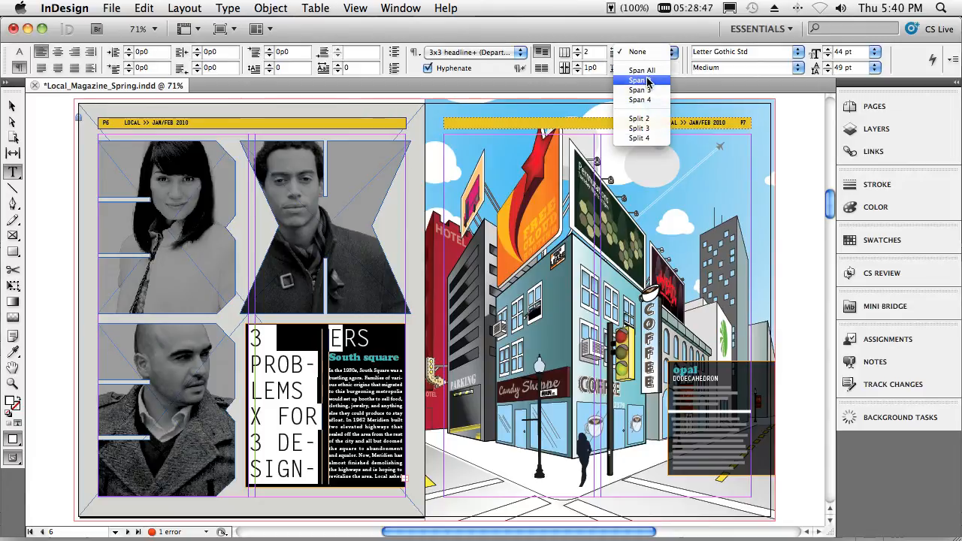
left_click(640, 80)
left_click(386, 365)
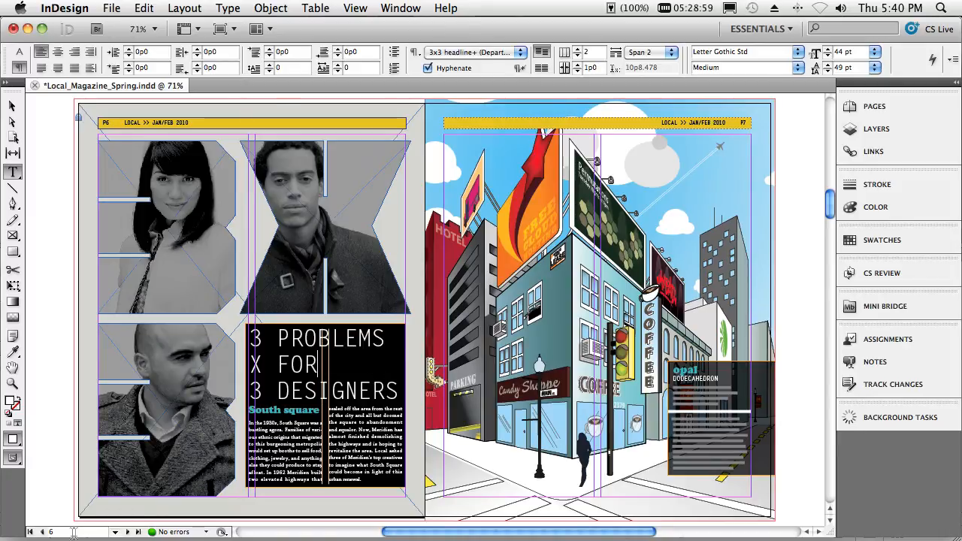
- Go to page 12 and set the article's text frame to 3 columns
left_click(105, 532)
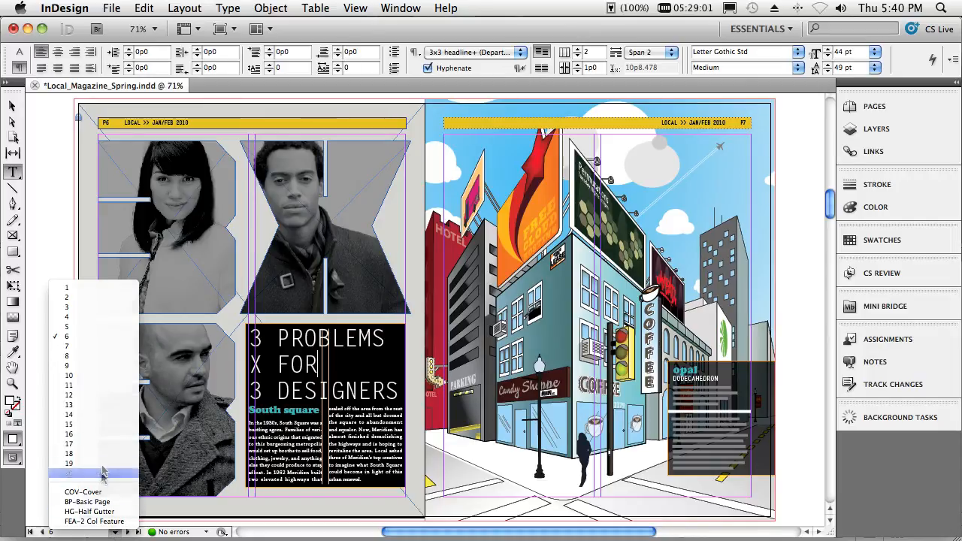
left_click(95, 400)
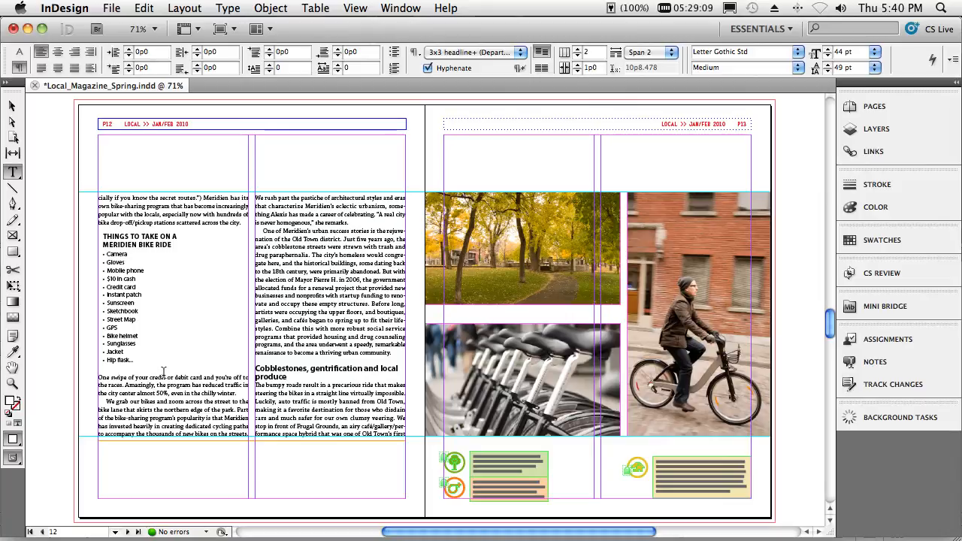
left_click(171, 216)
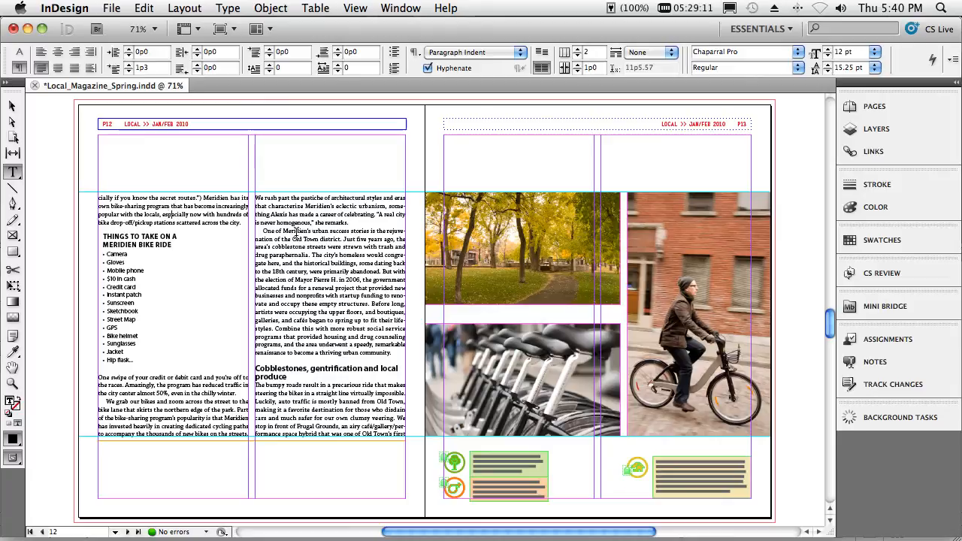
left_click(578, 49)
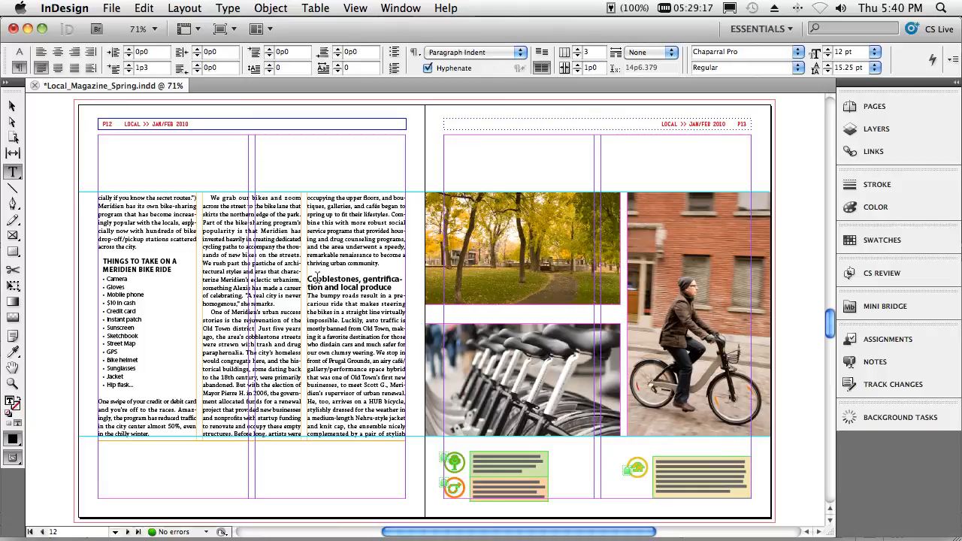
- Make the "Cobblestones, gentrification and local produce" subhead span 2 columns
left_click_drag(308, 279, 322, 287)
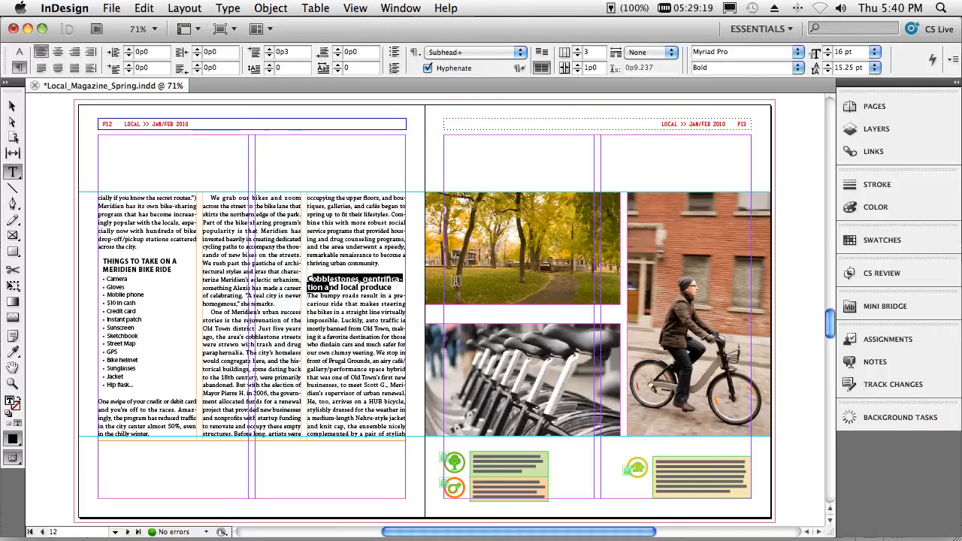
left_click(639, 54)
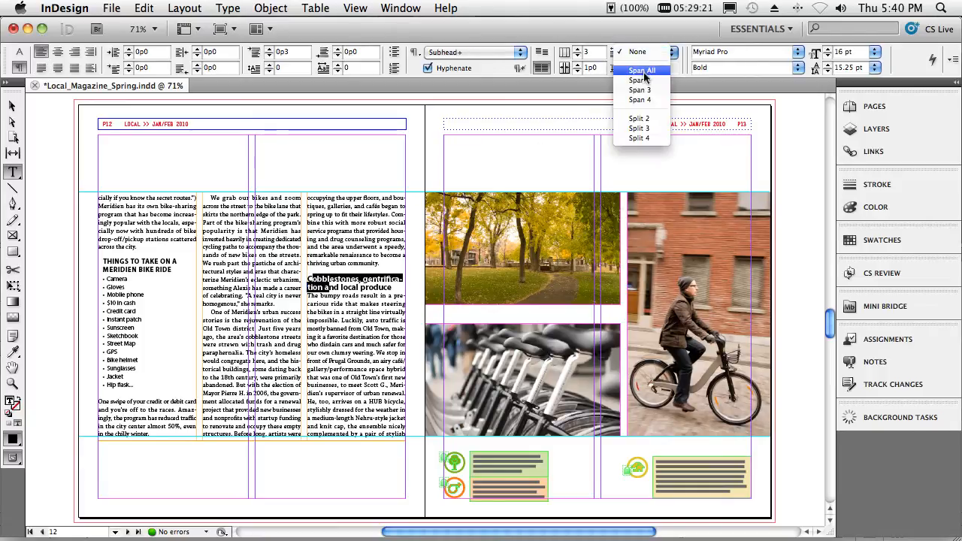
left_click(639, 80)
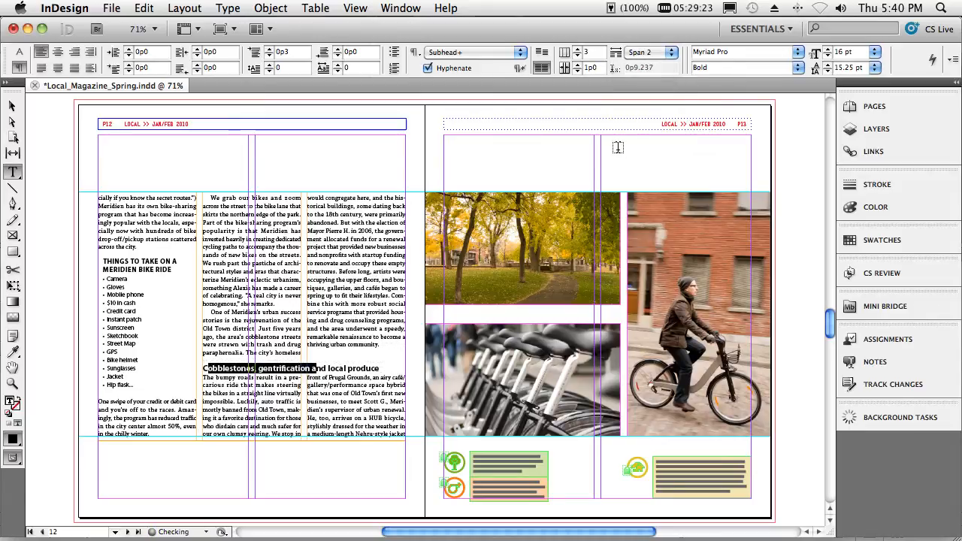
left_click(300, 300)
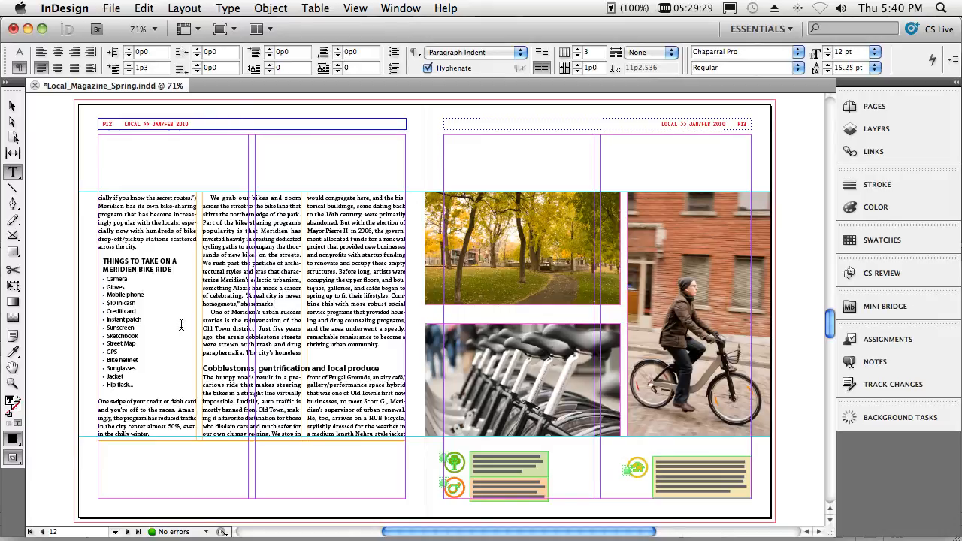
- Split the bulleted list from Camera to Hip flask under "Things to take on a Meridien bike ride" into 2 columns
double_click(113, 287)
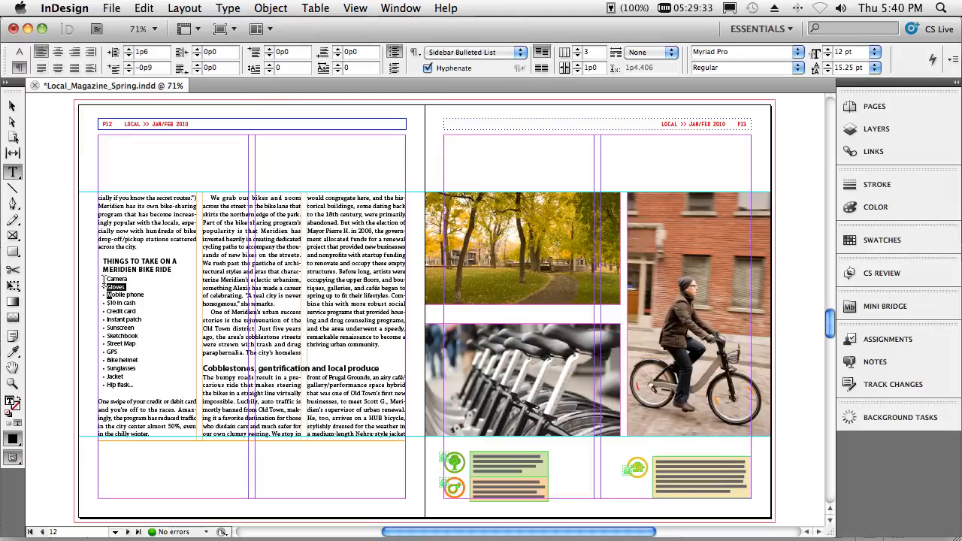
left_click_drag(106, 279, 146, 384)
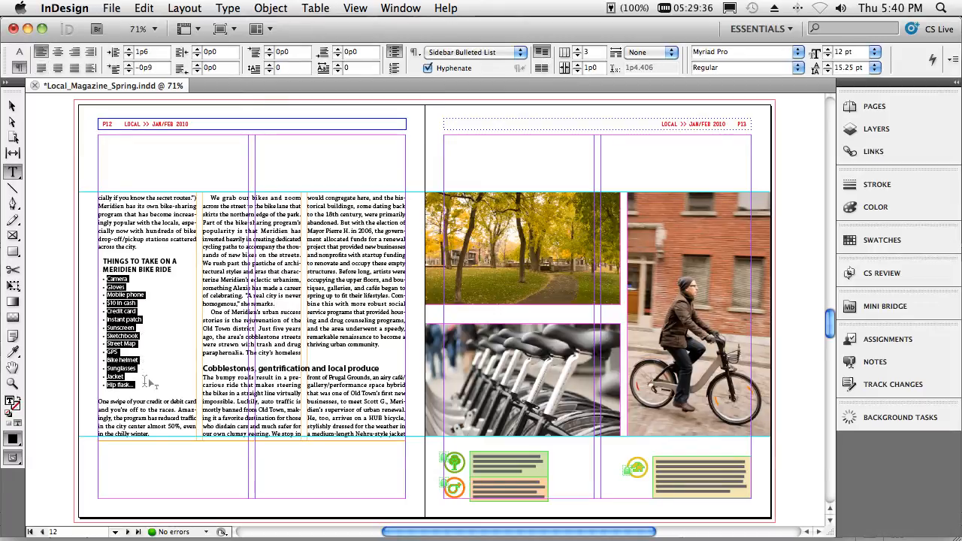
left_click(639, 53)
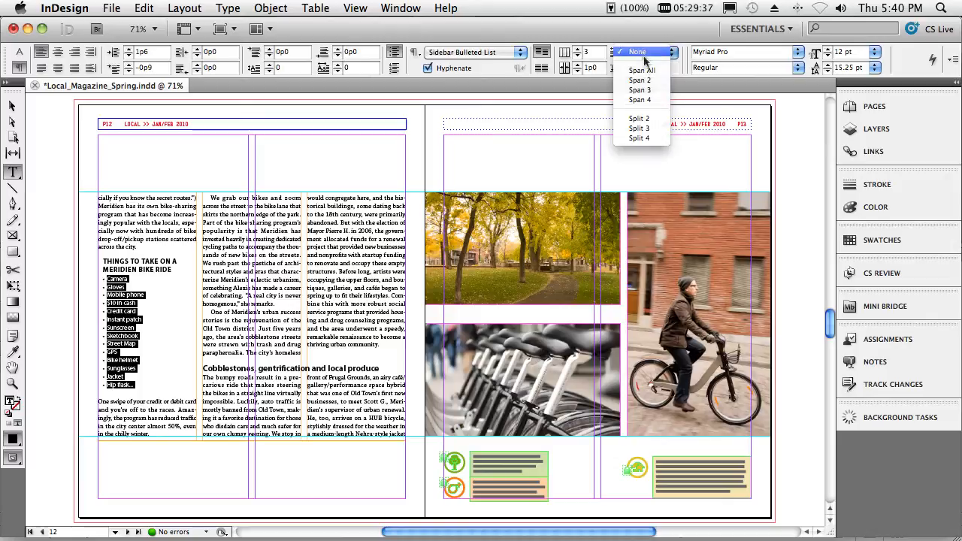
left_click(644, 119)
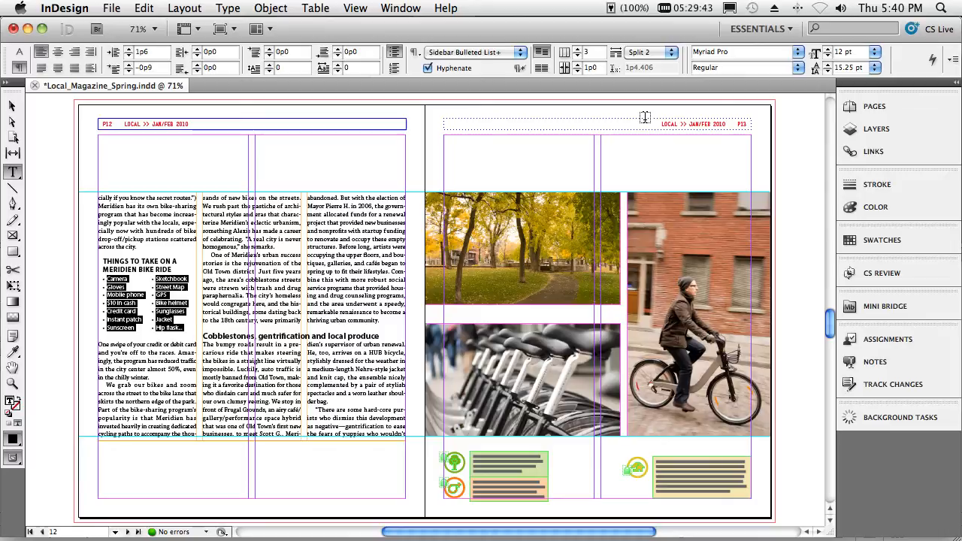
- Show the Blue Box object in the Text layer behind the bike ride list and collapse the layer list
left_click(868, 131)
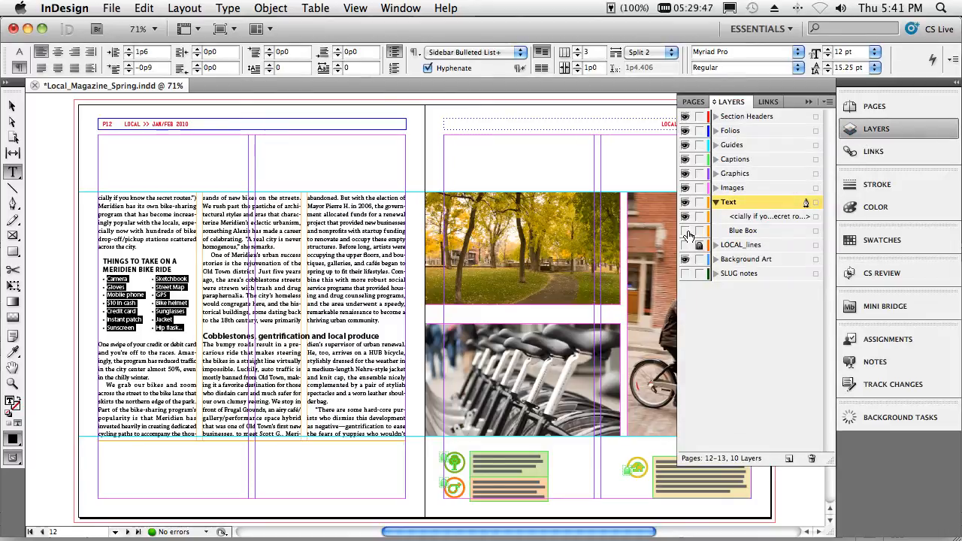
left_click(686, 232)
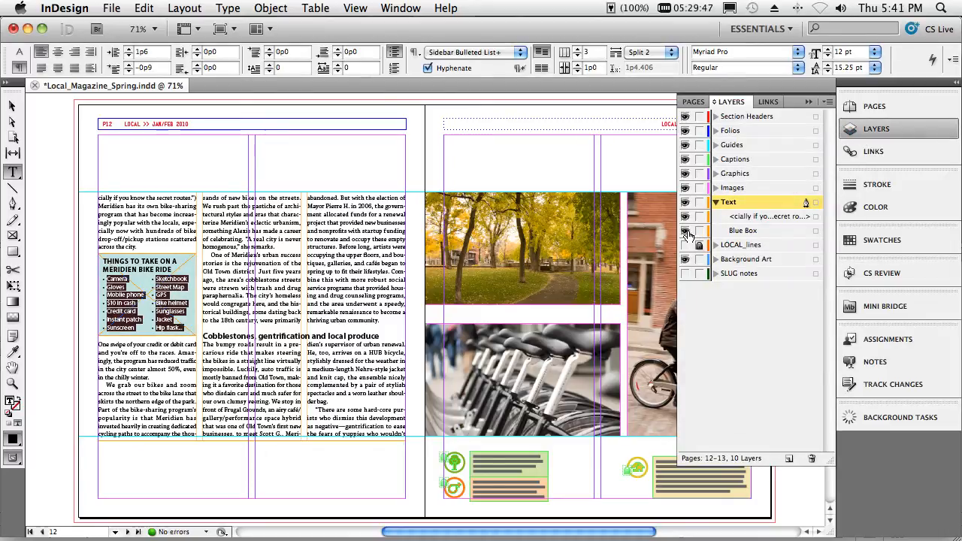
left_click(808, 103)
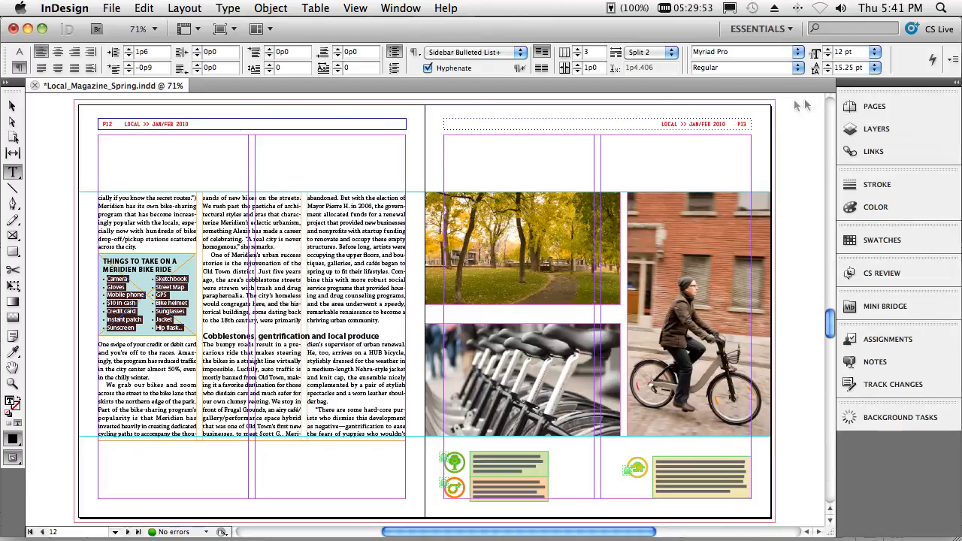
- Enable Track Changes in the current story and replace "local" with "global" in the Cobblestones subhead
left_click(330, 336)
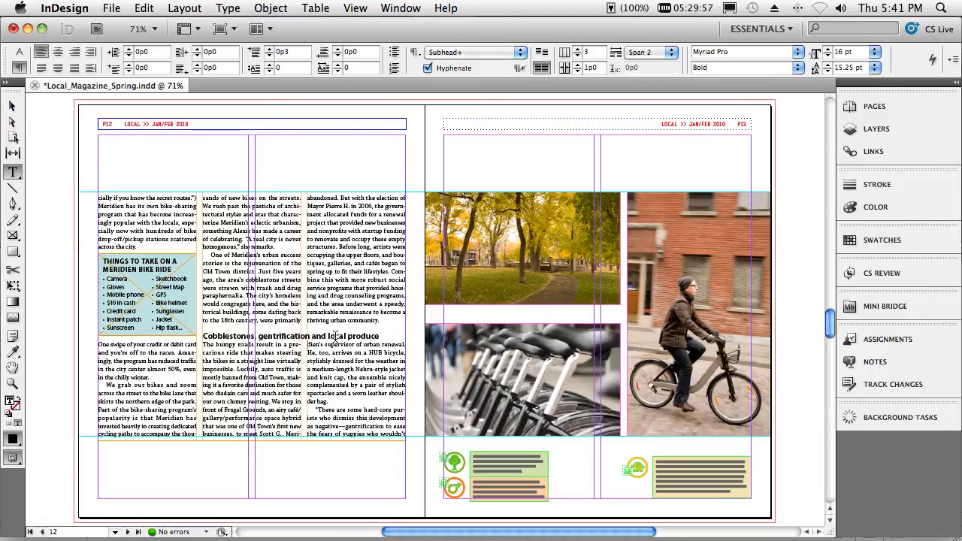
double_click(316, 344)
double_click(334, 336)
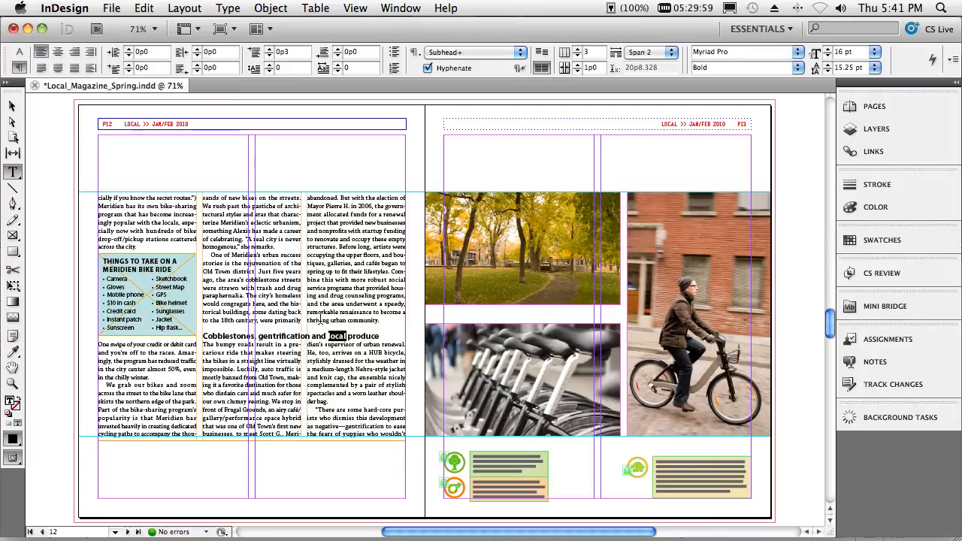
key("super+equal")
key("super+equal")
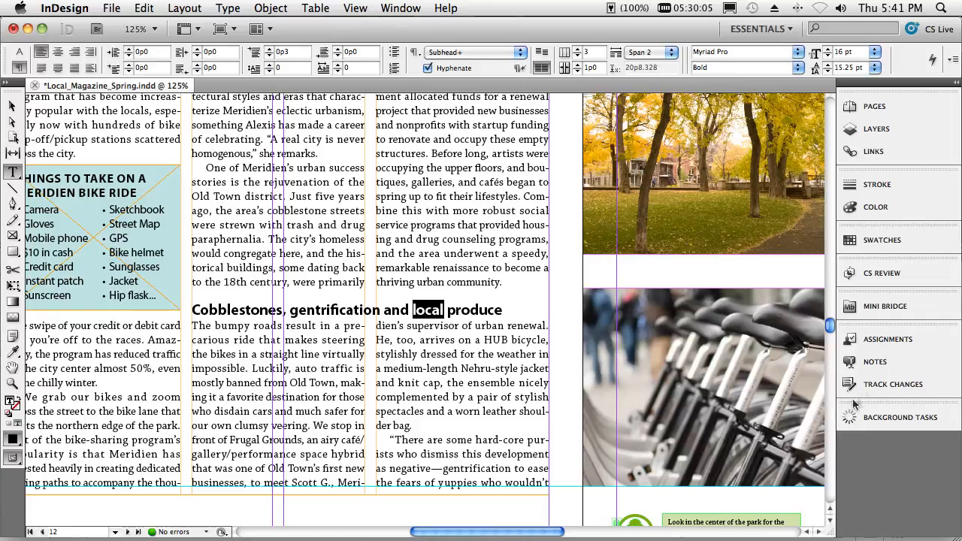
left_click(872, 386)
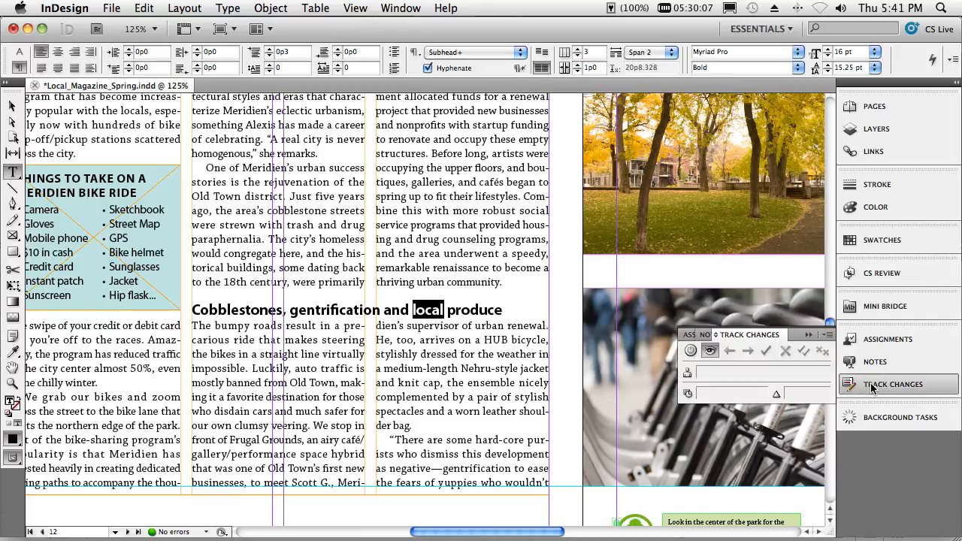
left_click(690, 352)
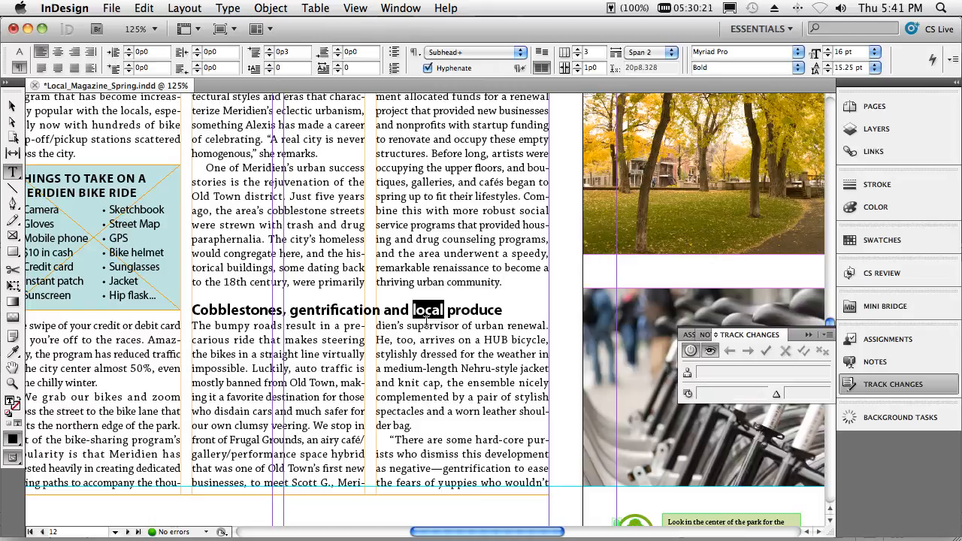
type("glo")
type("al")
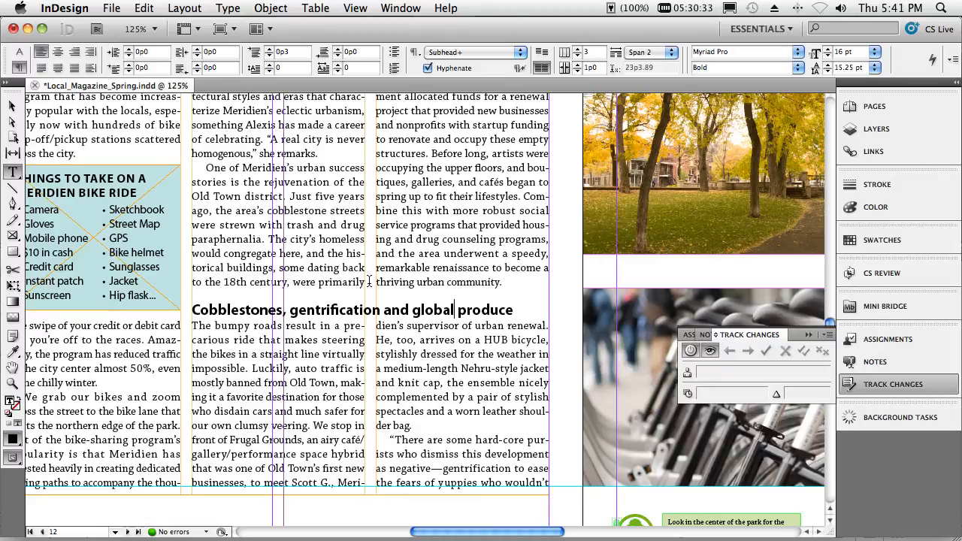
- Examine the author, date and type of the tracked changes in the Story Editor, including the global/local edit, and close it
key("Escape")
key("super+y")
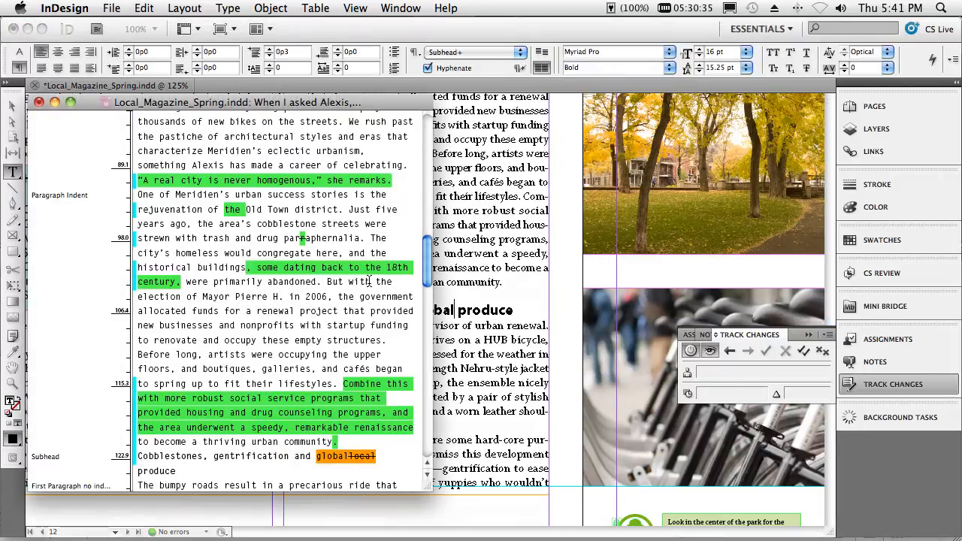
left_click(274, 180)
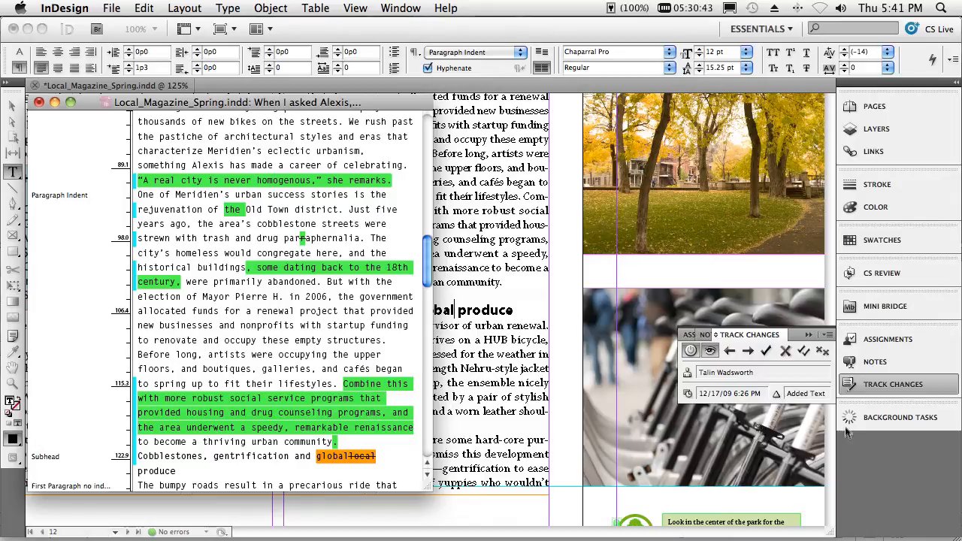
left_click(336, 454)
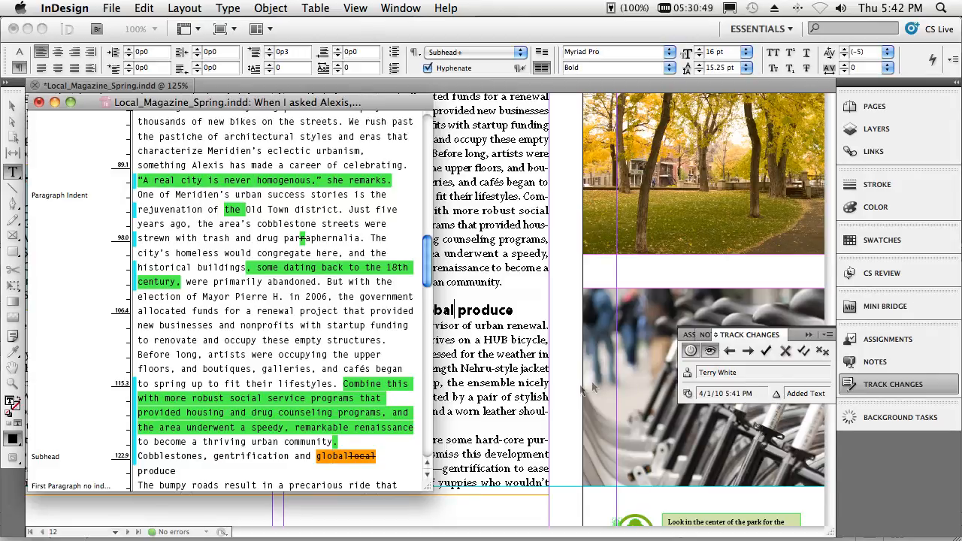
right_click(357, 449)
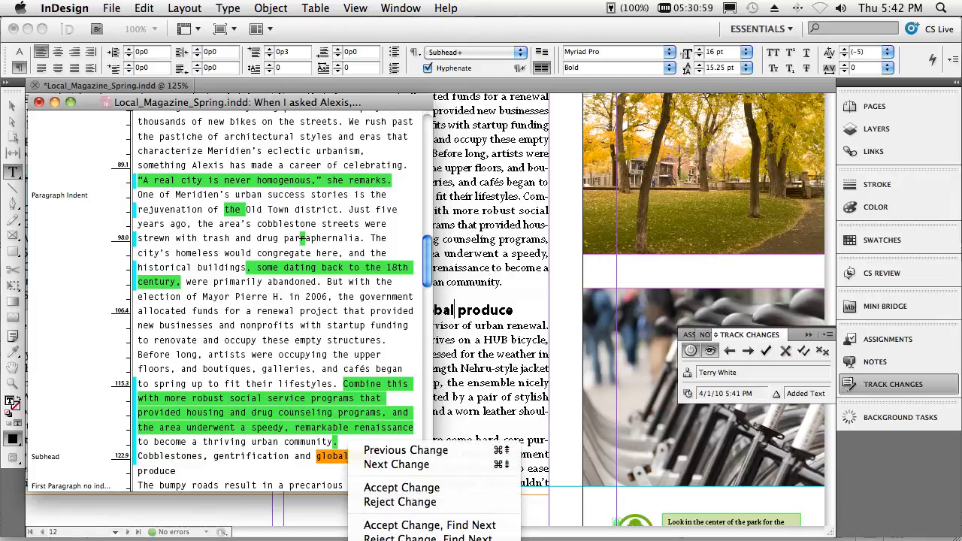
left_click(334, 461)
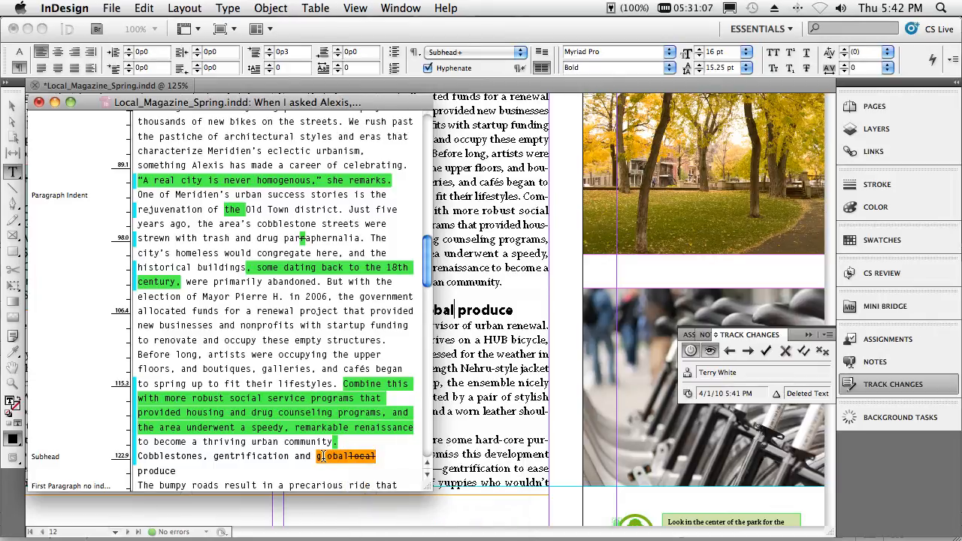
left_click_drag(320, 457, 378, 459)
left_click(38, 101)
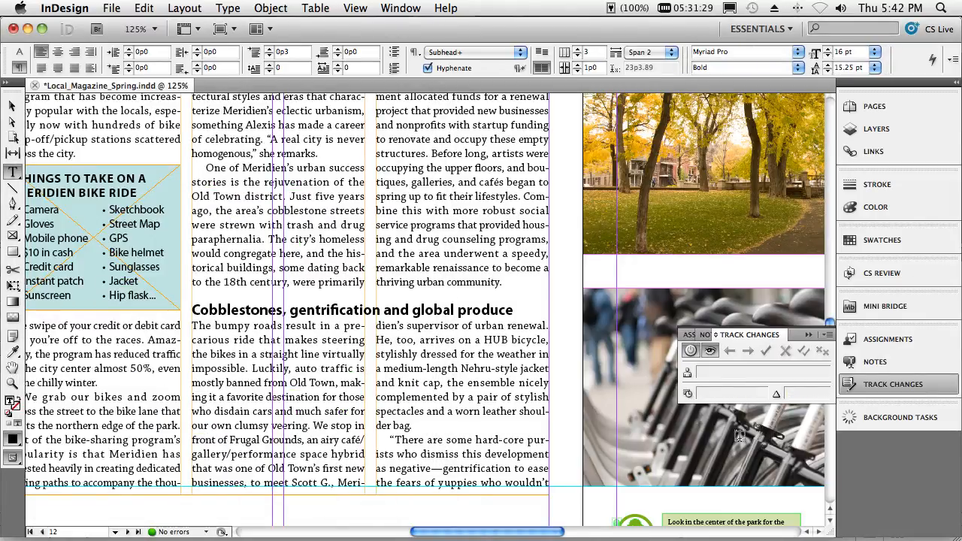
- Display the background tasks list and start exporting the document in Adobe PDF (Print) format
left_click(869, 423)
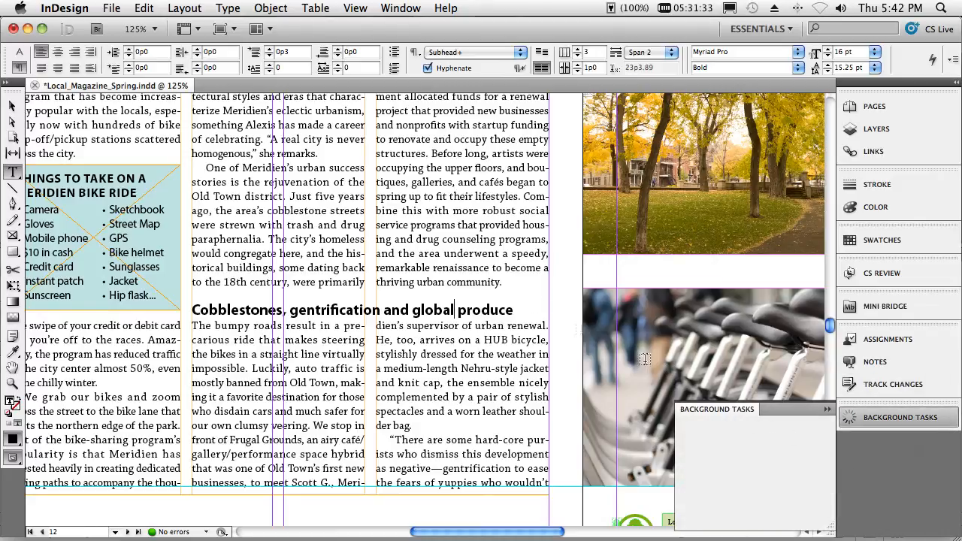
left_click(110, 9)
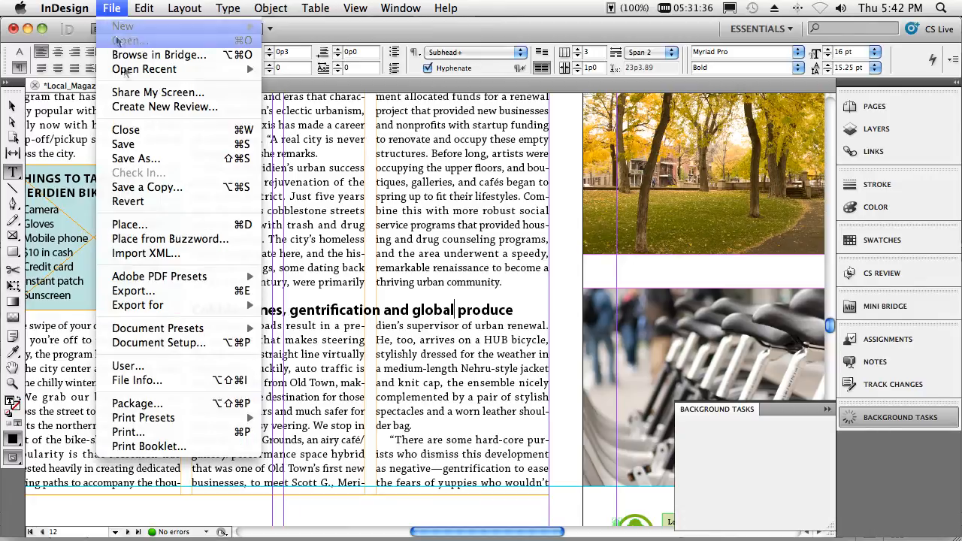
left_click(135, 290)
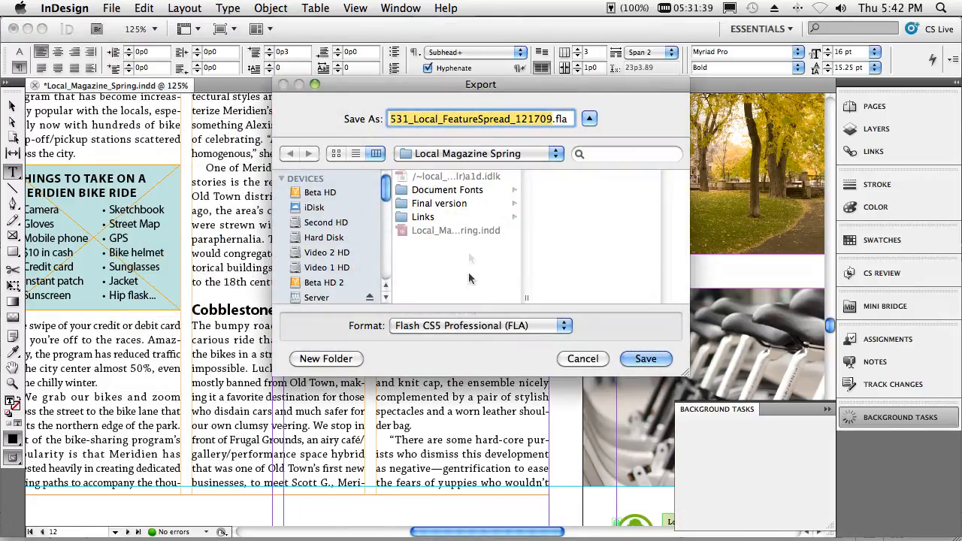
left_click(468, 325)
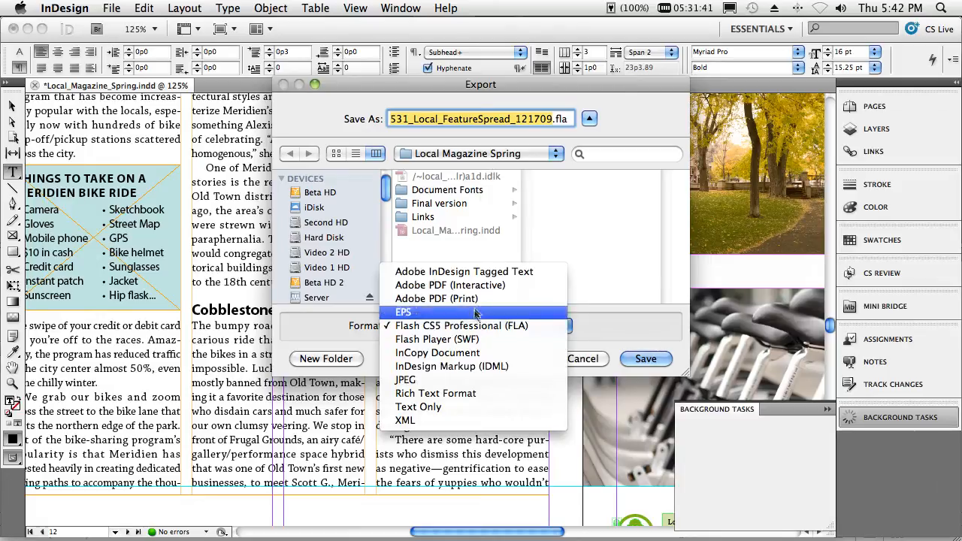
left_click(480, 299)
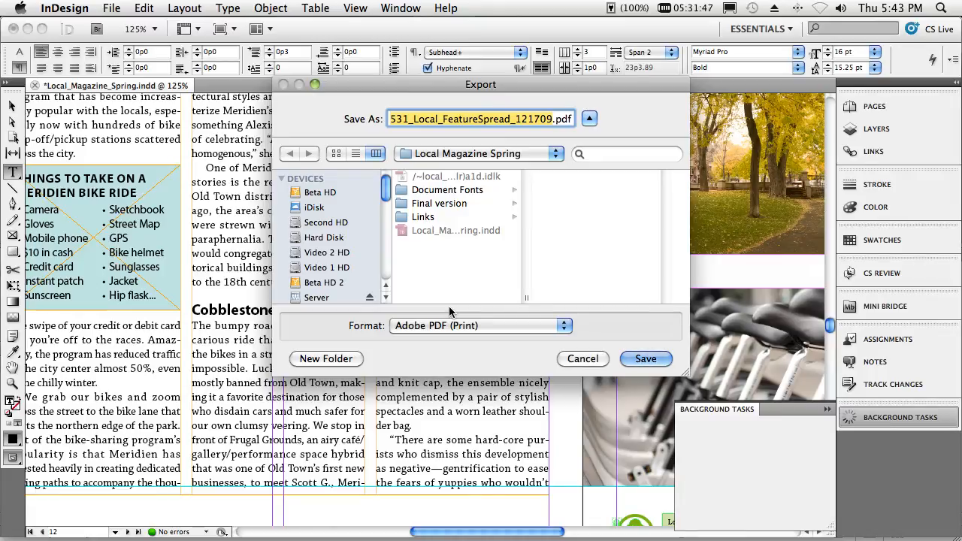
- Create a folder named pdf in Local Magazine Spring and export all pages into it with the PDF/X-4:2008 preset
key("super+shift+n")
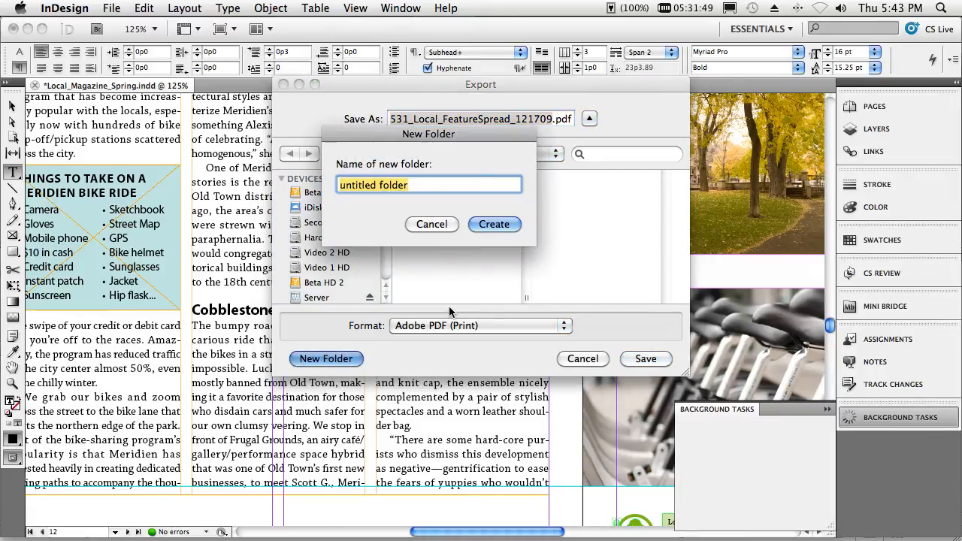
type("pdf")
key("Return")
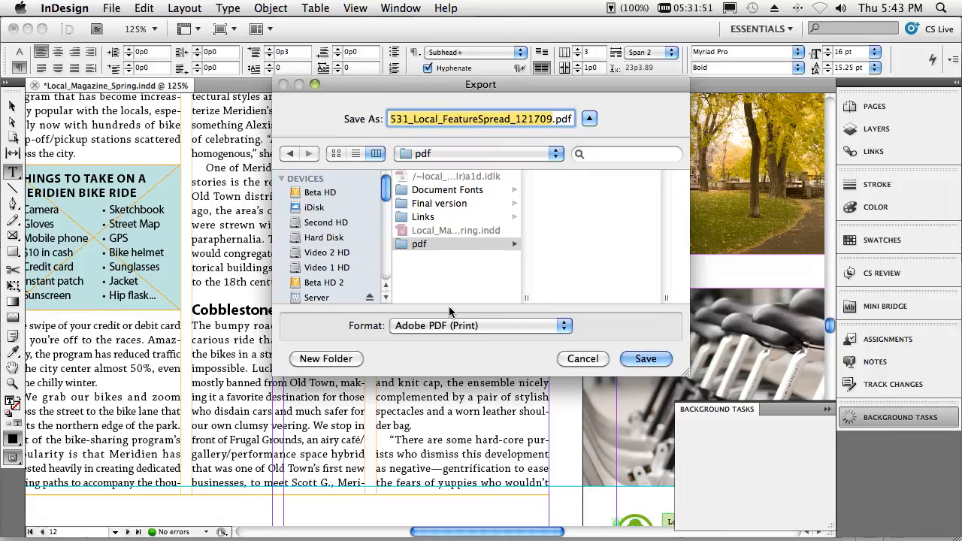
left_click(637, 359)
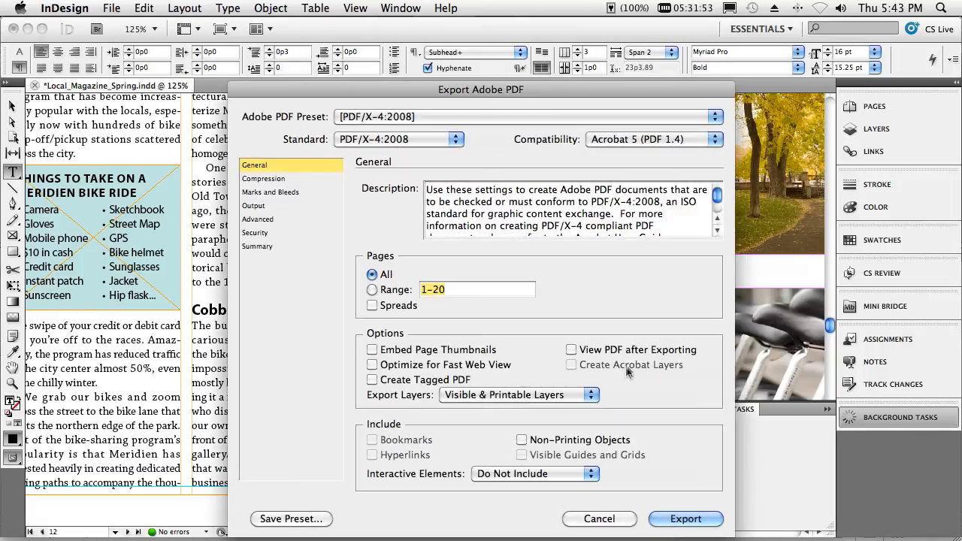
left_click(680, 519)
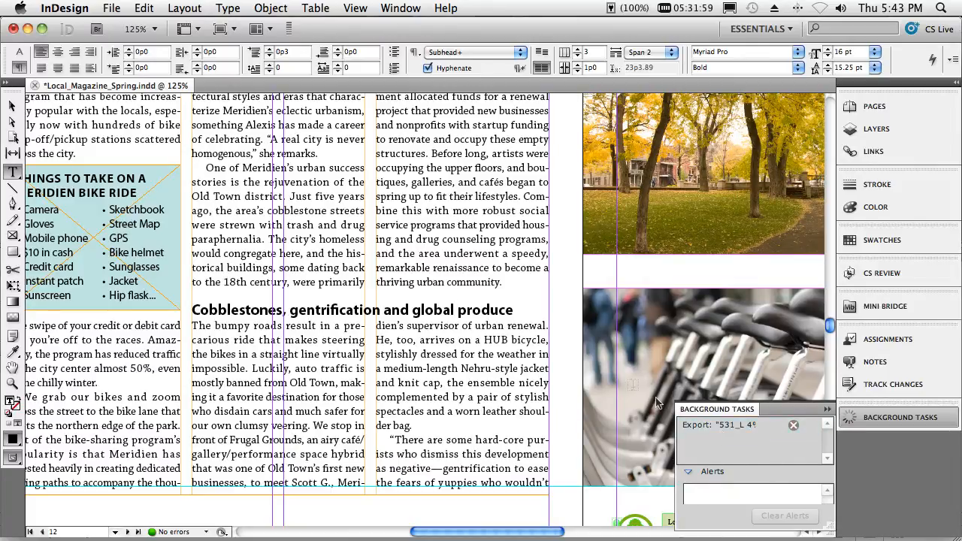
- Select text in the third column below the Cobblestones subhead during the export, close the background tasks list, and deselect the text
left_click_drag(377, 326, 487, 429)
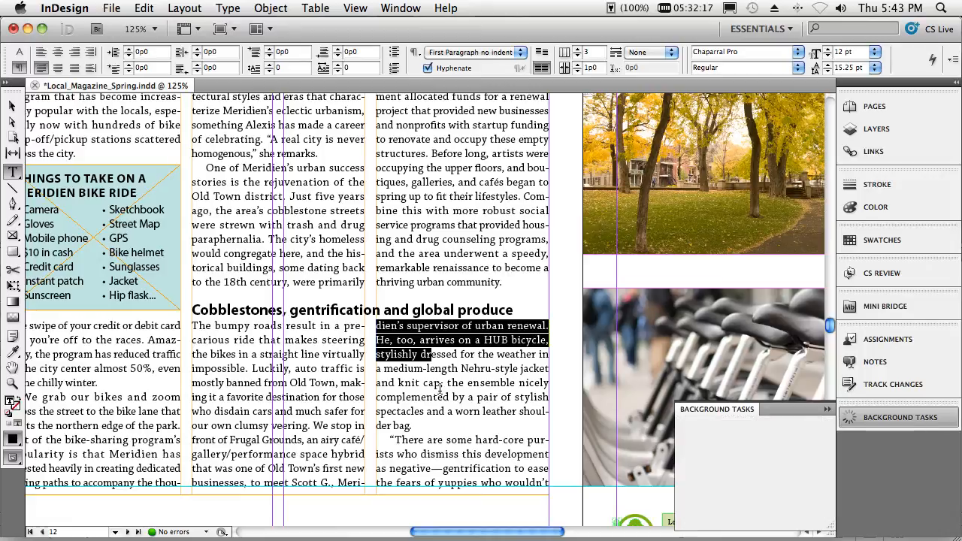
left_click(828, 410)
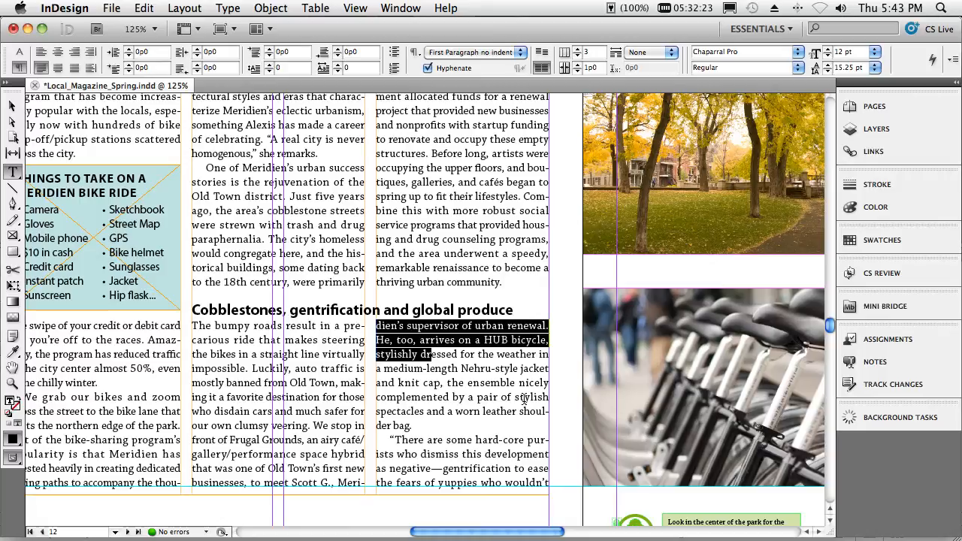
key("super+alt+0")
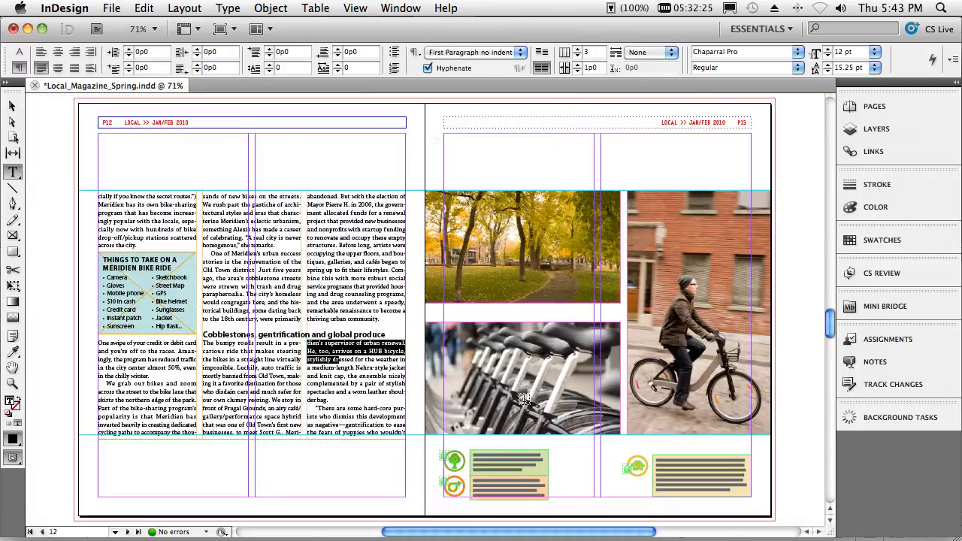
left_click(362, 318)
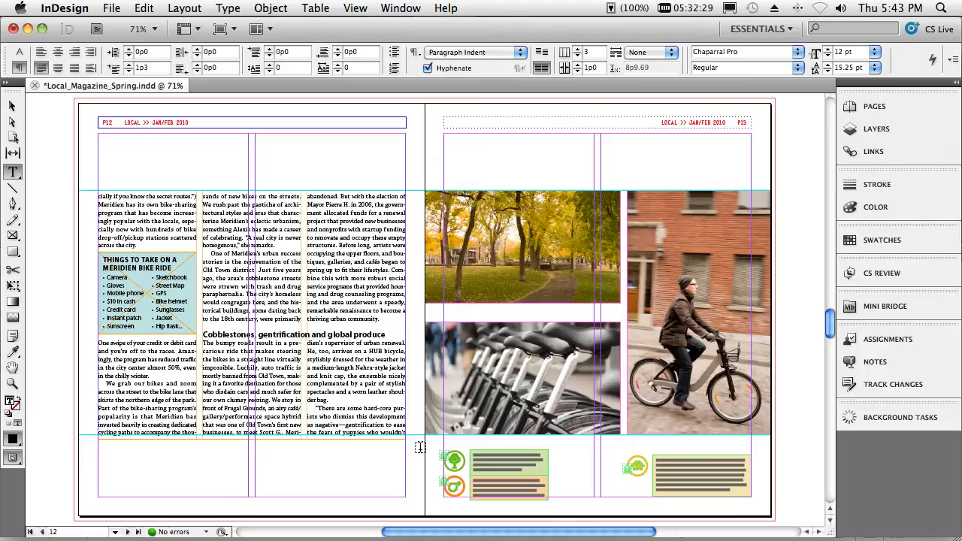
- Create a new CS Review named Local_Magazine_Spring with the active document added to it
left_click(862, 276)
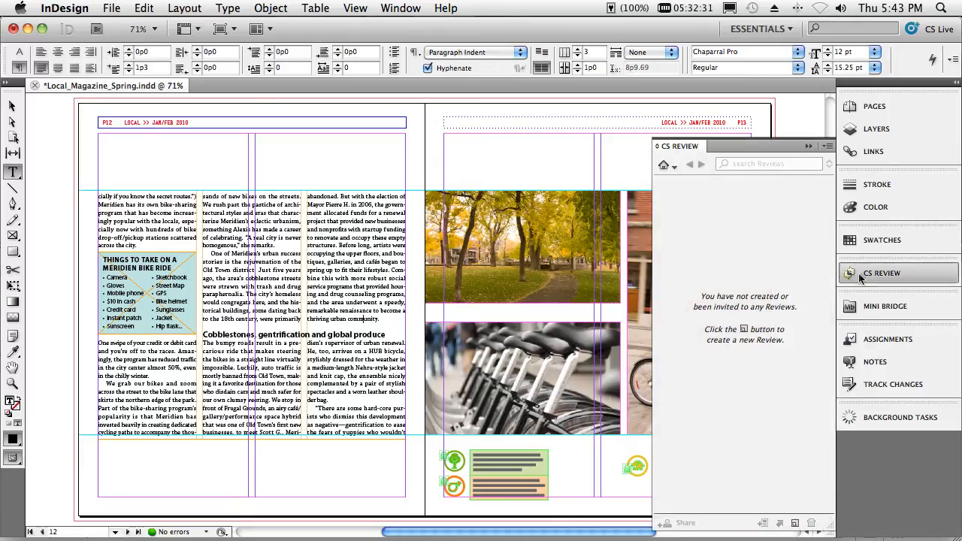
left_click(792, 523)
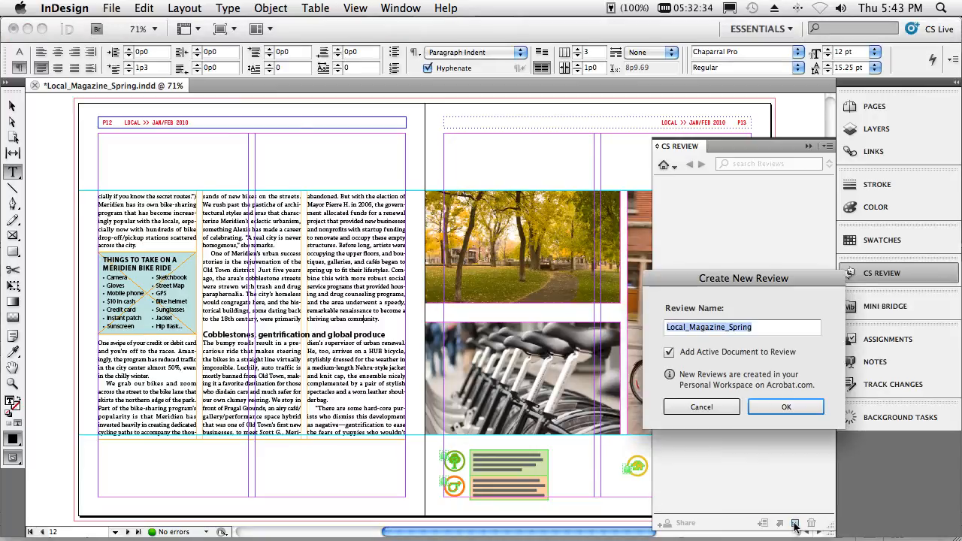
left_click(772, 407)
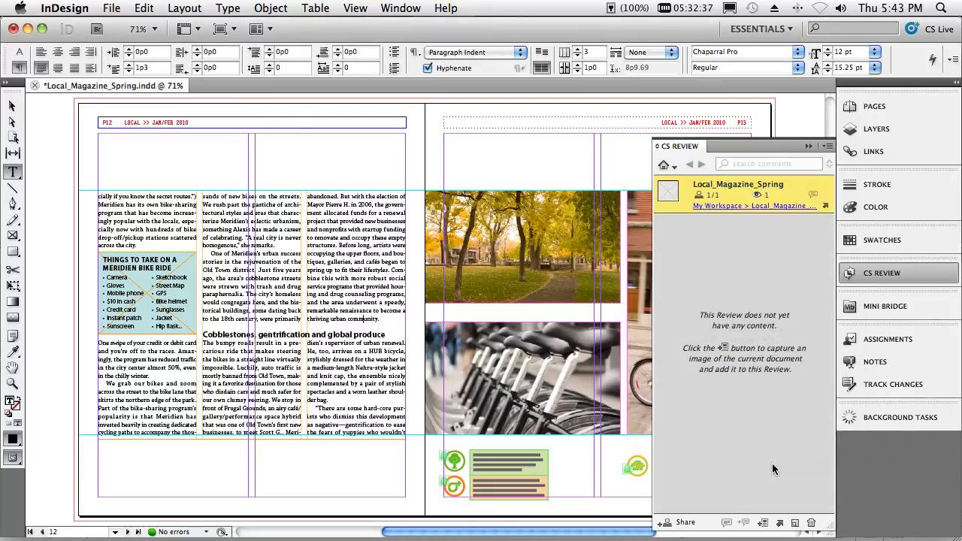
- Save the document as an InDesign CS5 copy named Local_Magazine_SpringCSR.indd in the Local Magazine Spring folder
left_click(516, 342)
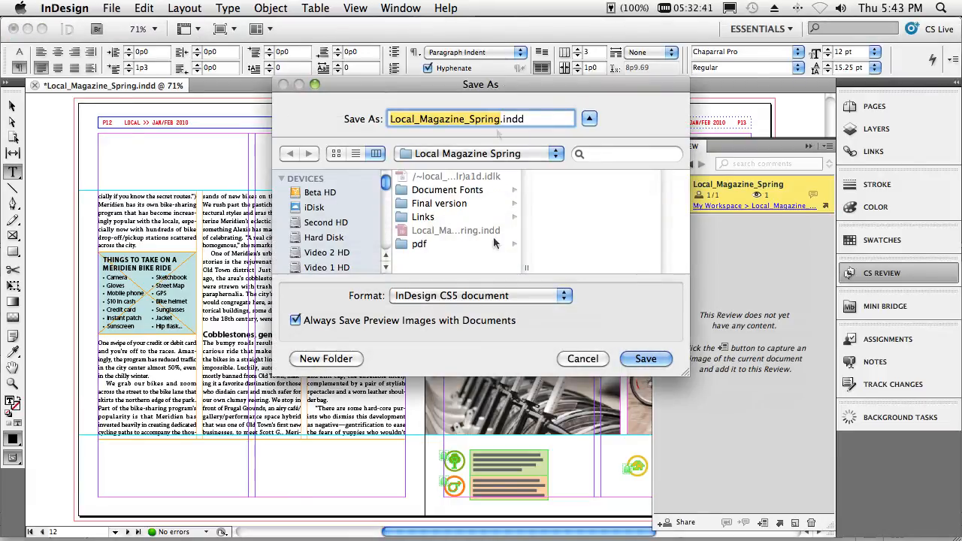
left_click(501, 118)
type("C")
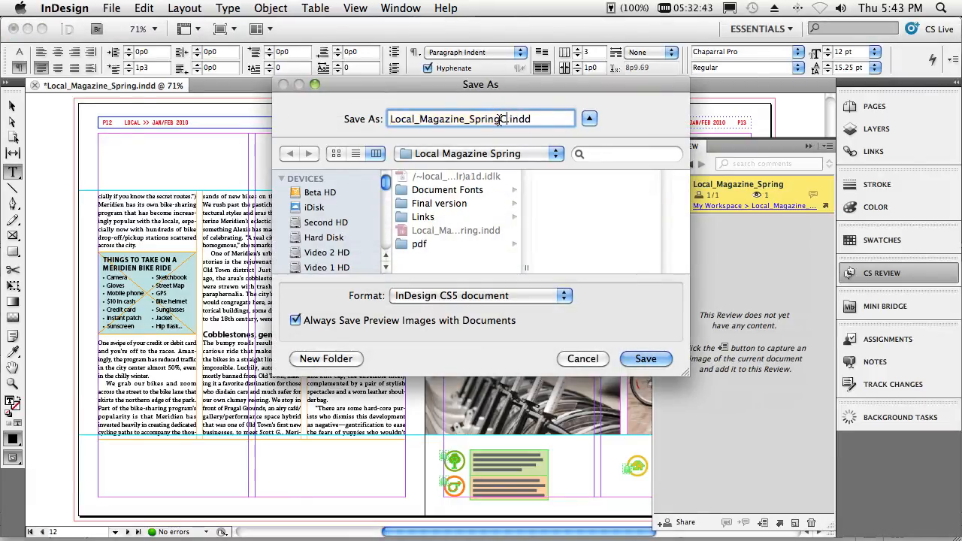
type("S4")
key("Return")
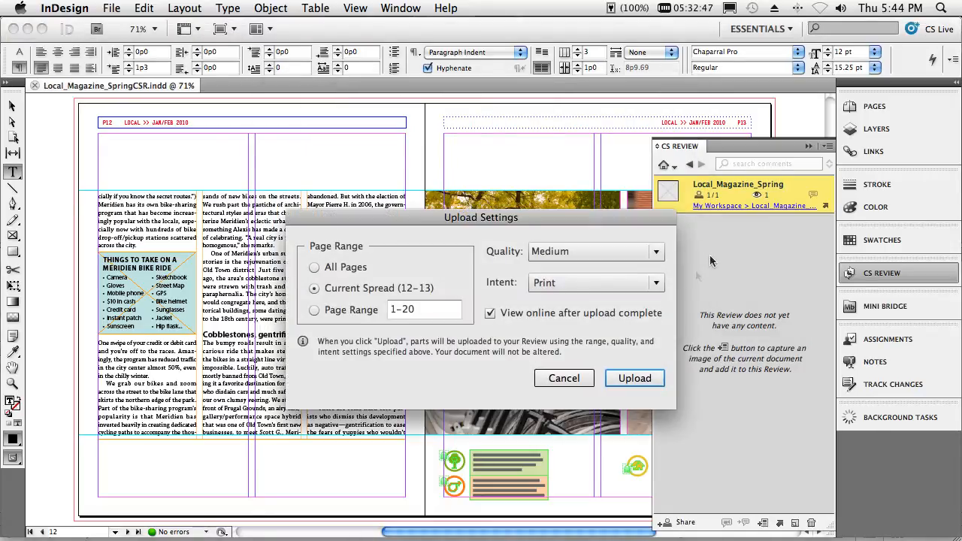
- Upload the current spread (12–13) to the review at Medium quality with Print intent, turning off online viewing after upload
left_click(490, 314)
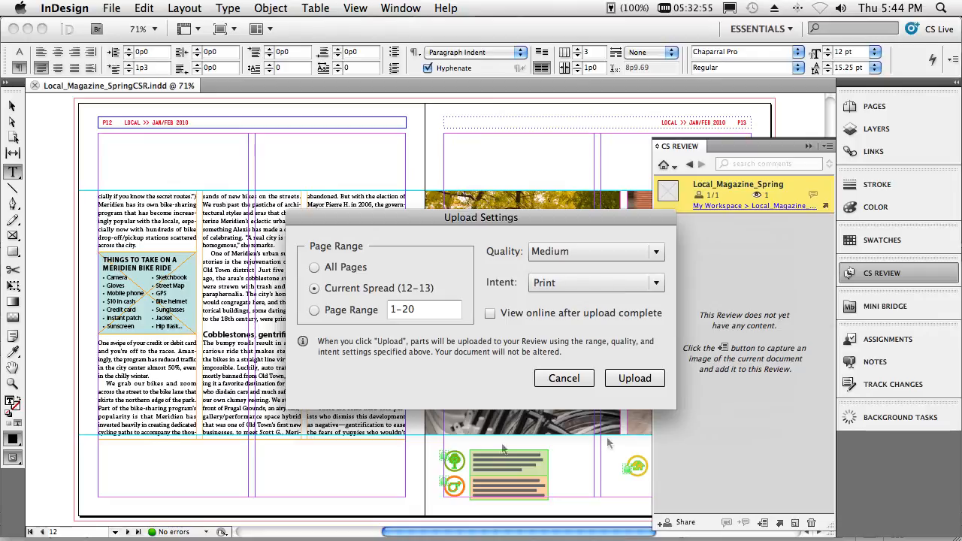
left_click(613, 381)
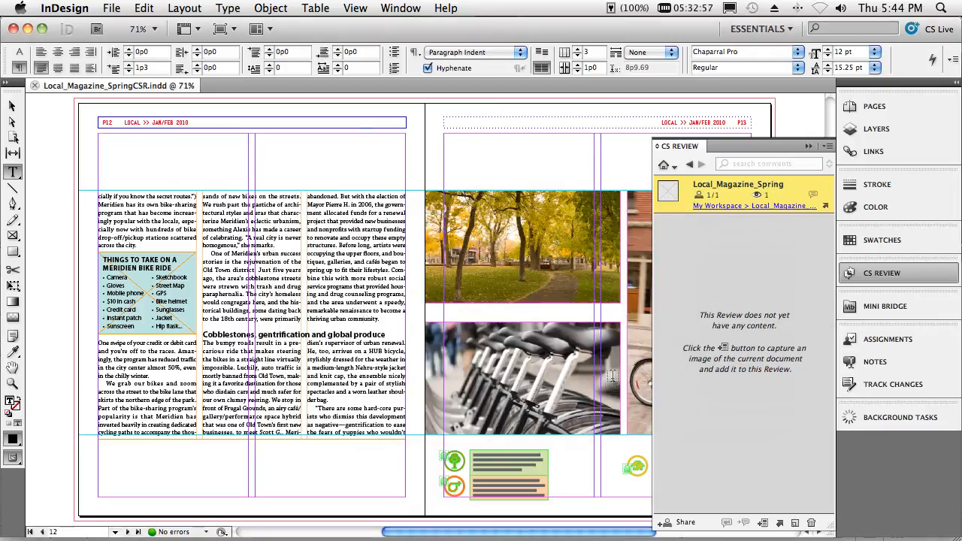
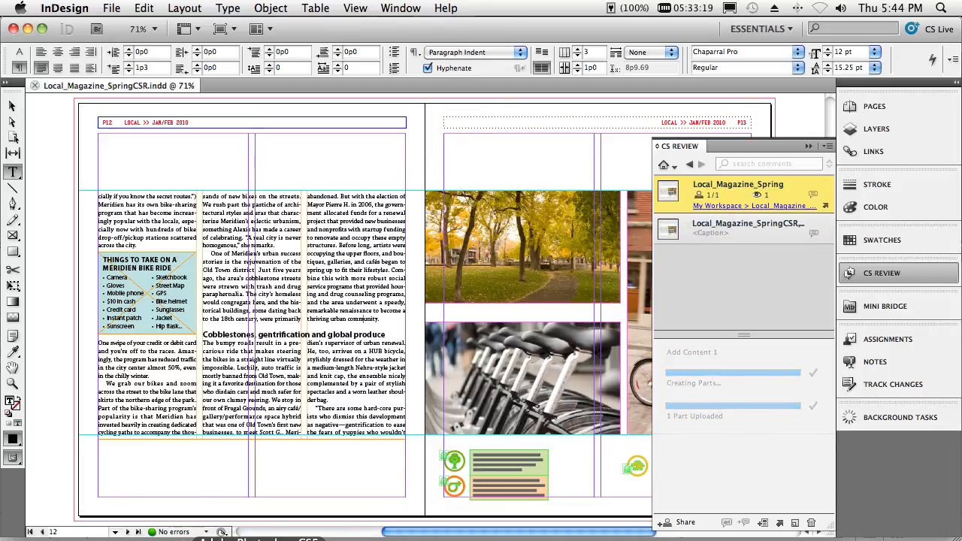
- Open the Local_Magazine_Spring review online in Firefox from its workspace link in the CS Review entry
left_click(190, 540)
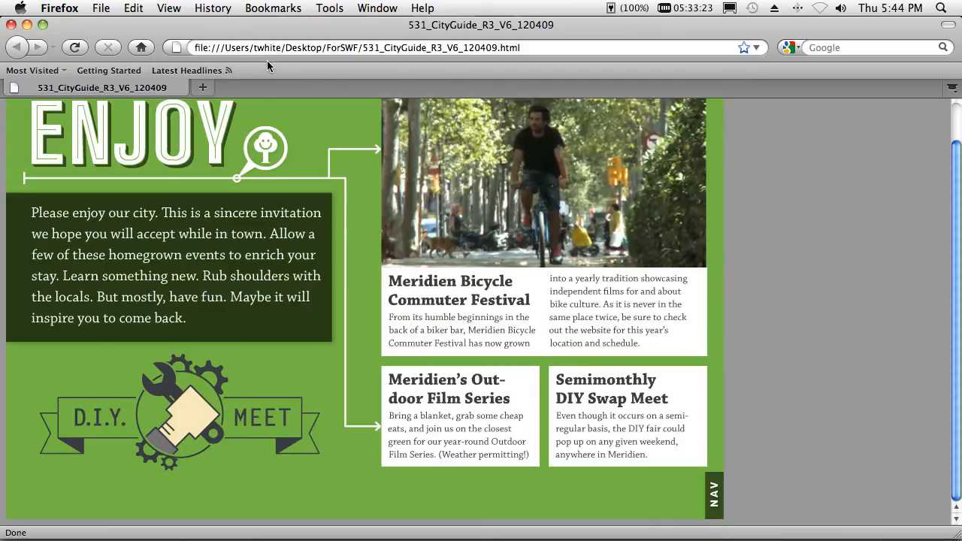
key("super+Tab")
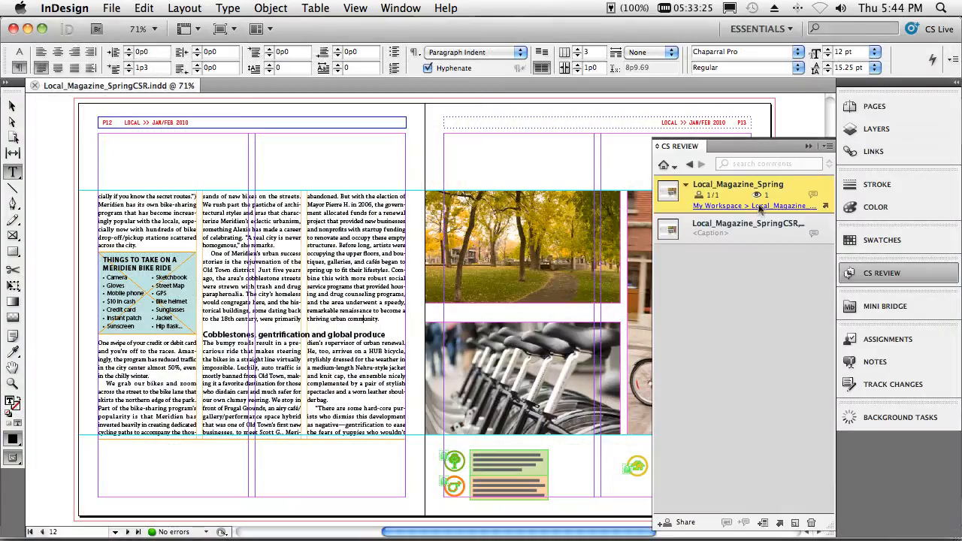
left_click(758, 205)
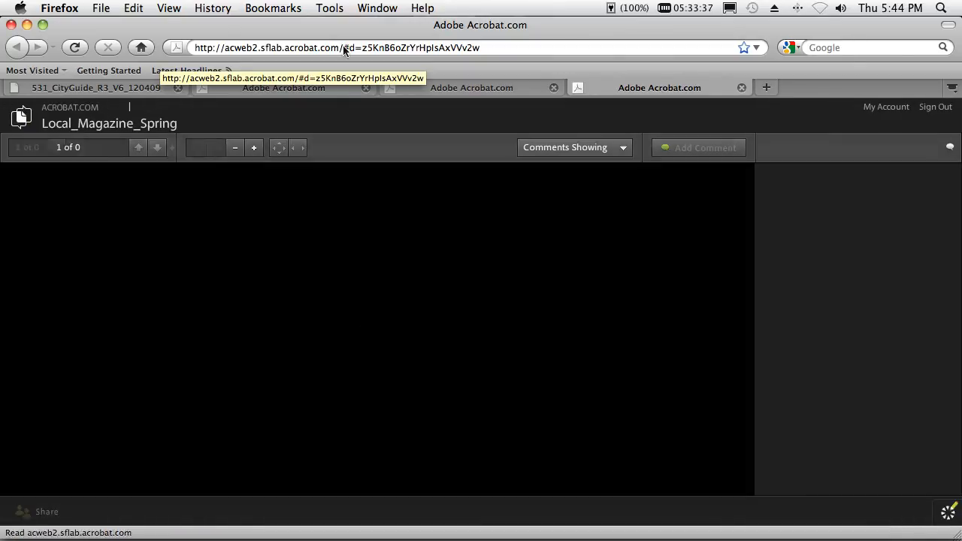
- Remove the document part of the web address to load the Acrobat.com workspace, and open Local_Magazine_Spring from My Workspace
left_click_drag(344, 47, 361, 81)
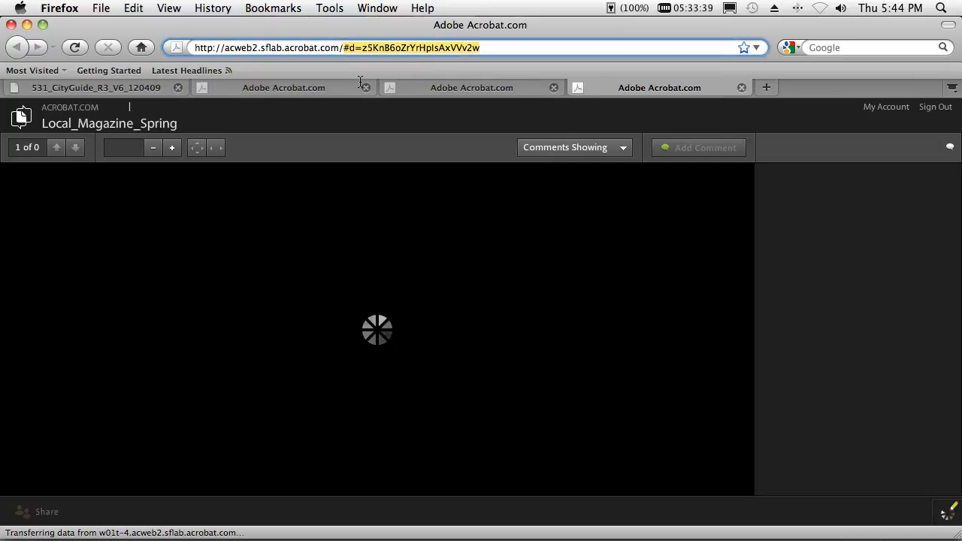
key("BackSpace")
key("Return")
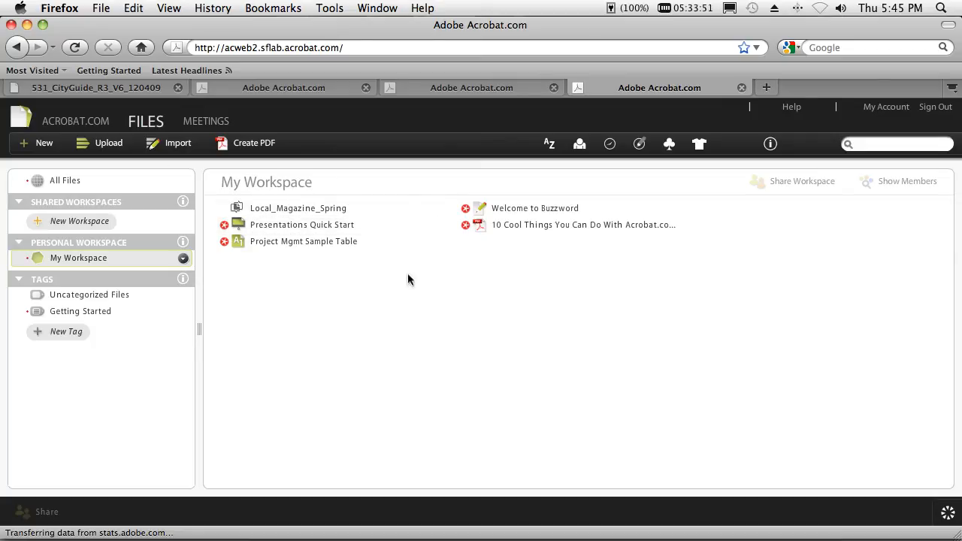
left_click(278, 216)
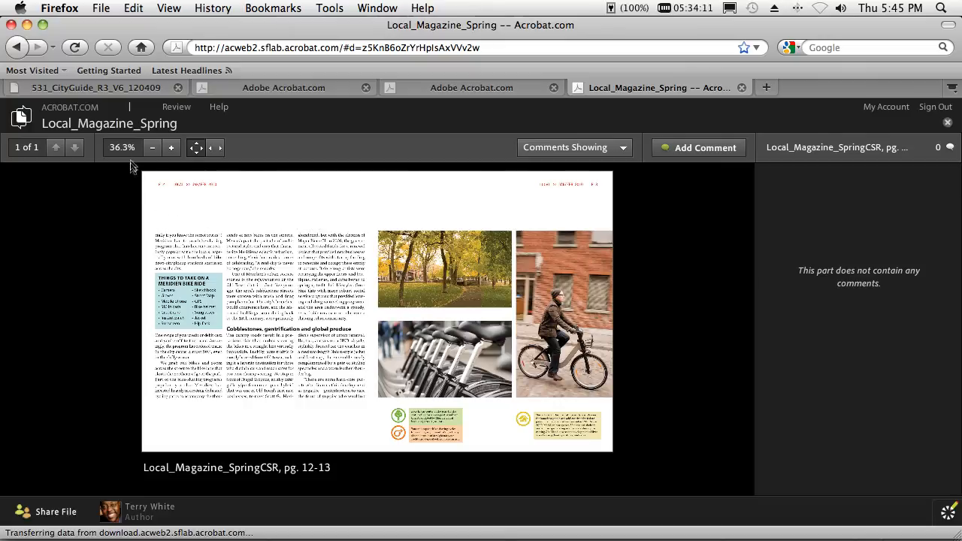
- Inspect the uploaded spread at up to 150% magnification and return the view to 35%
left_click(170, 148)
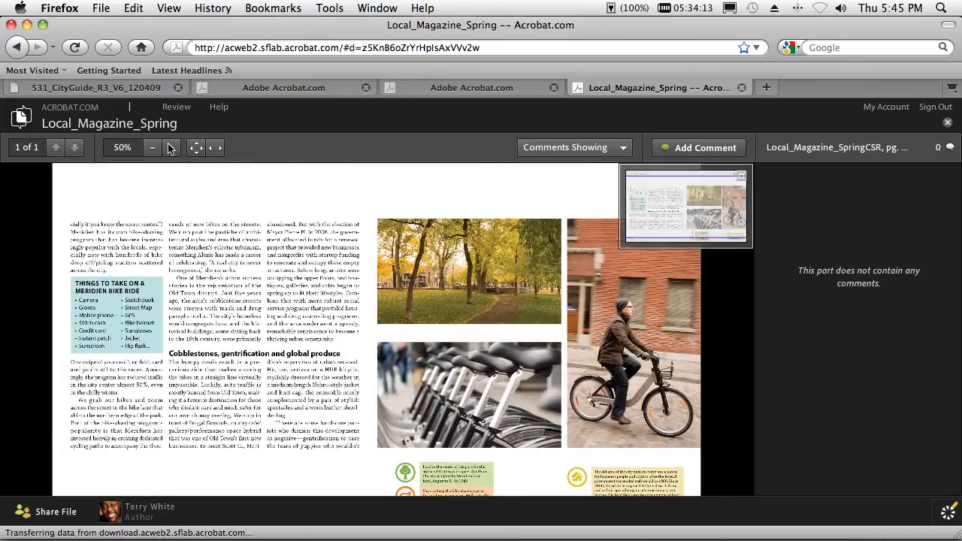
left_click(170, 147)
left_click(169, 147)
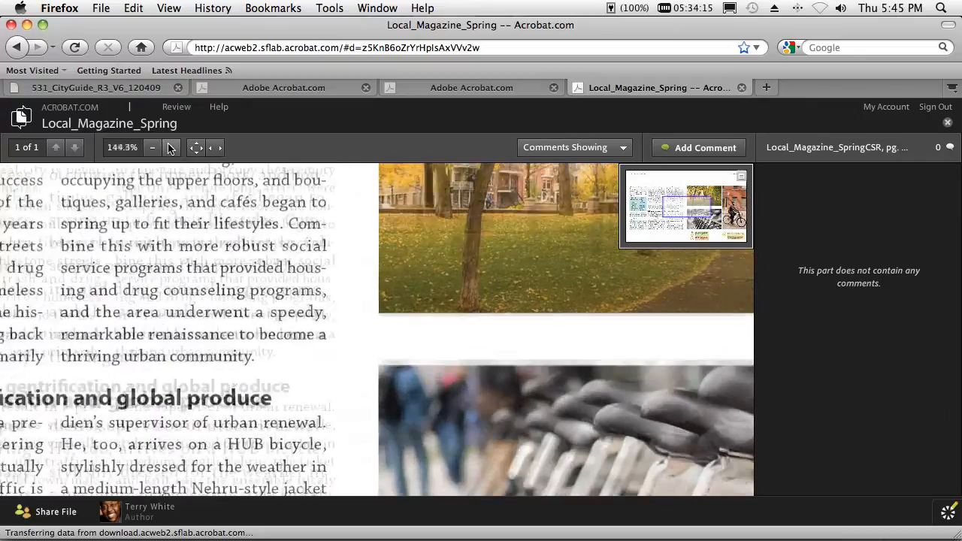
left_click(153, 149)
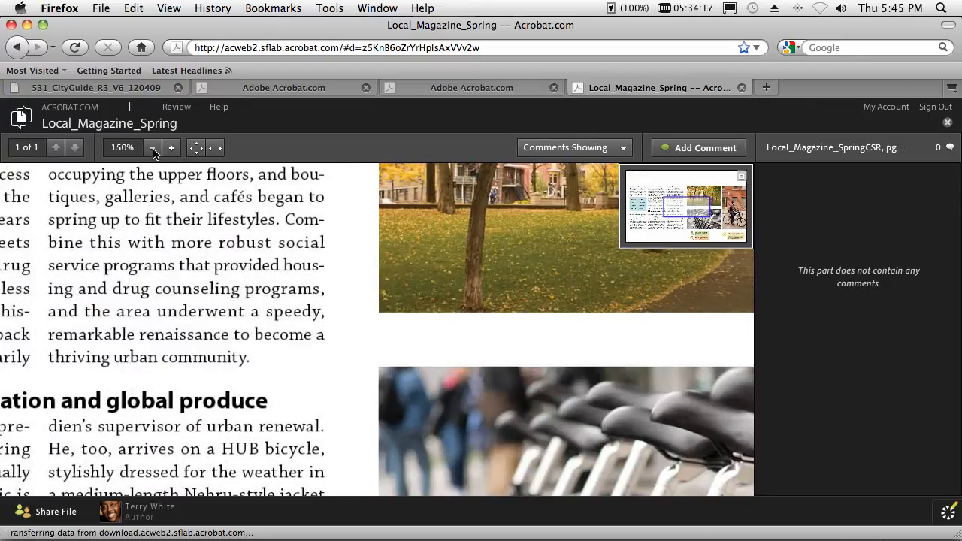
left_click(153, 150)
left_click(153, 149)
left_click(153, 149)
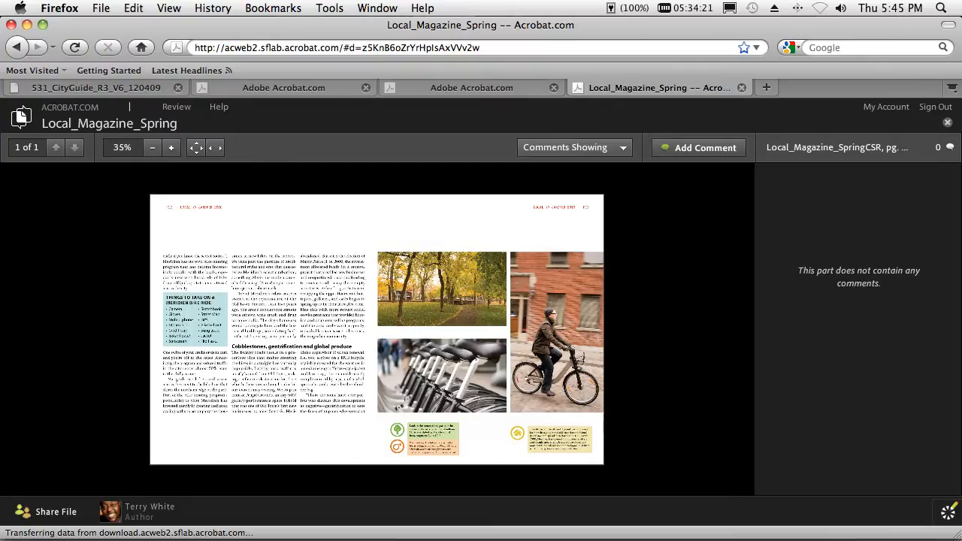
- Set up sharing of the review file with an individual by entering the recipient's e-mail address
left_click(57, 513)
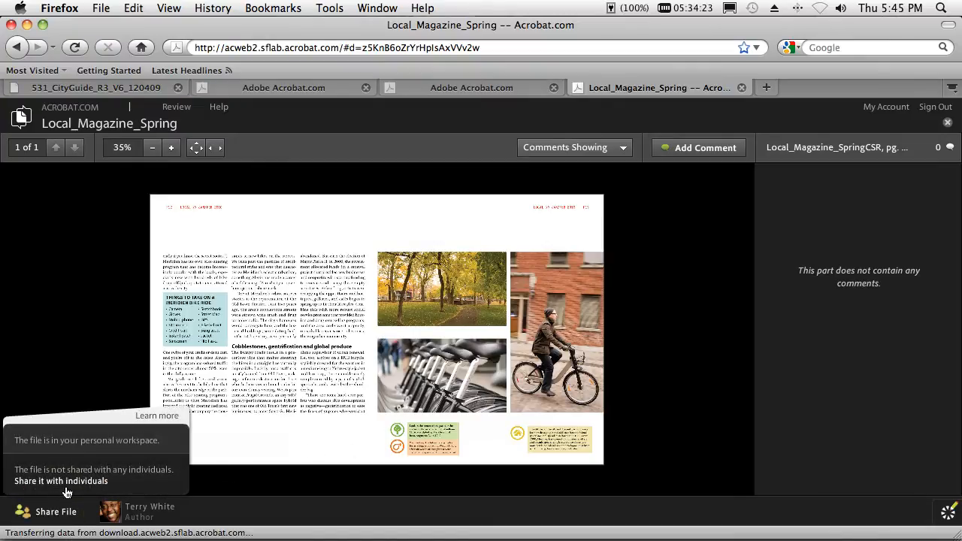
left_click(66, 481)
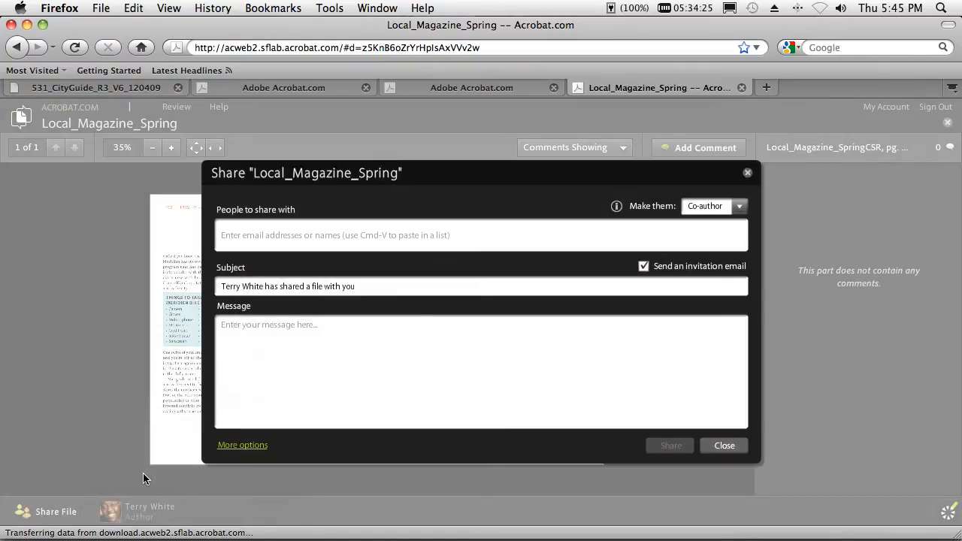
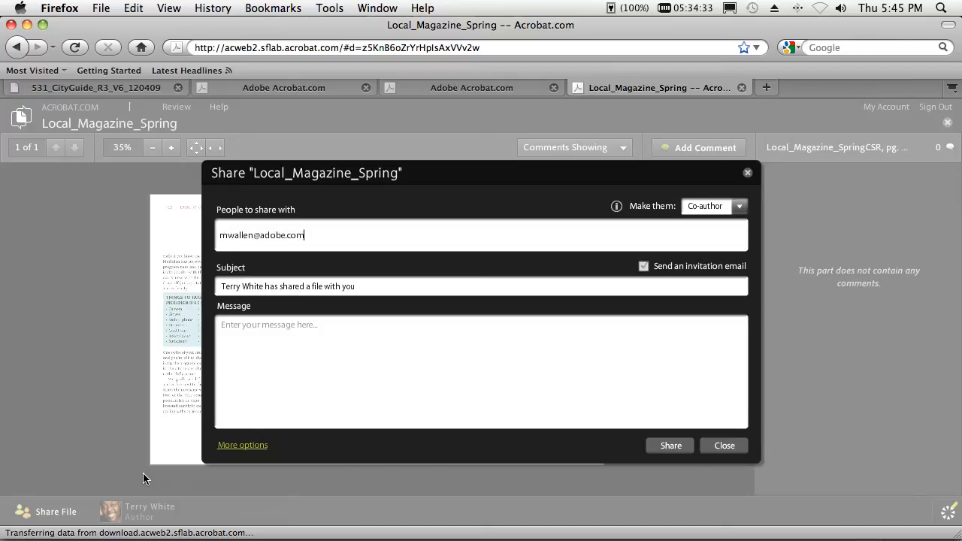
key("Tab")
key("Tab")
key("Tab")
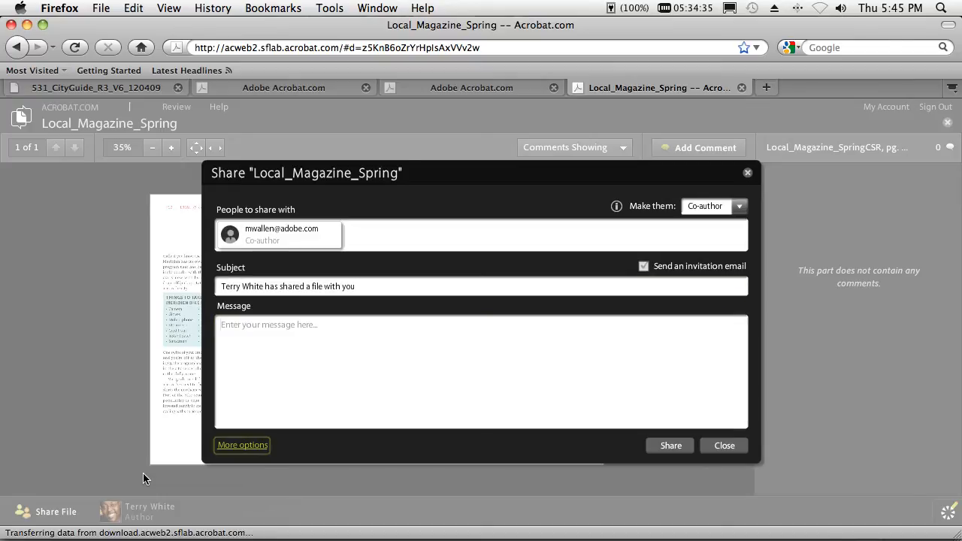
- Add the message "please review", keep the recipient's role as Co-author, and send the share invitation
key("shift+Tab")
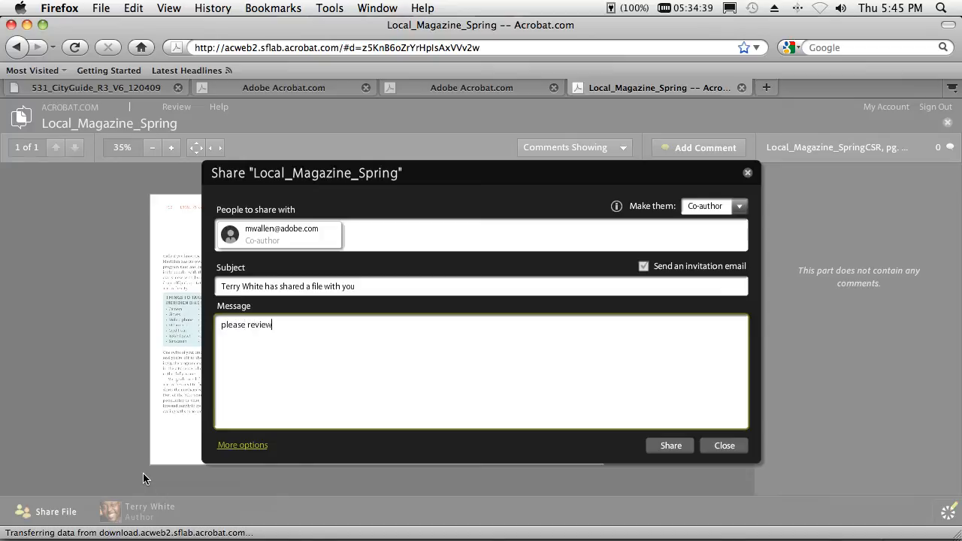
left_click(738, 207)
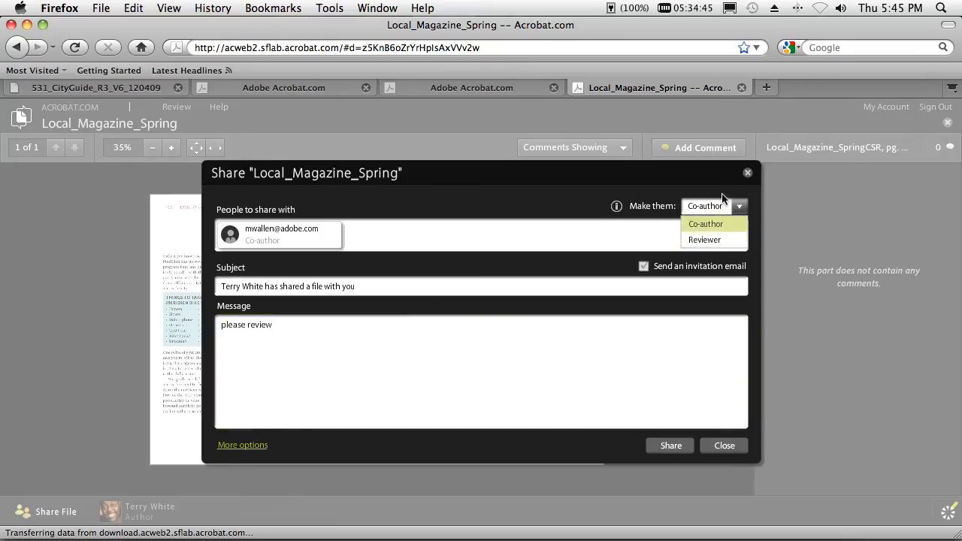
left_click(723, 188)
left_click(669, 445)
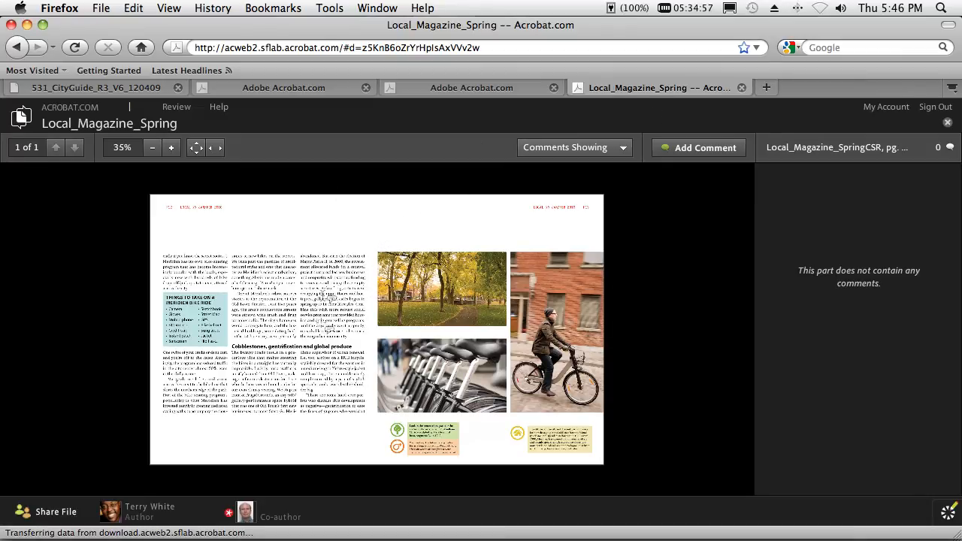
- Add the comment "domestic" on the word "global" in the Cobblestones subhead
left_click(321, 347)
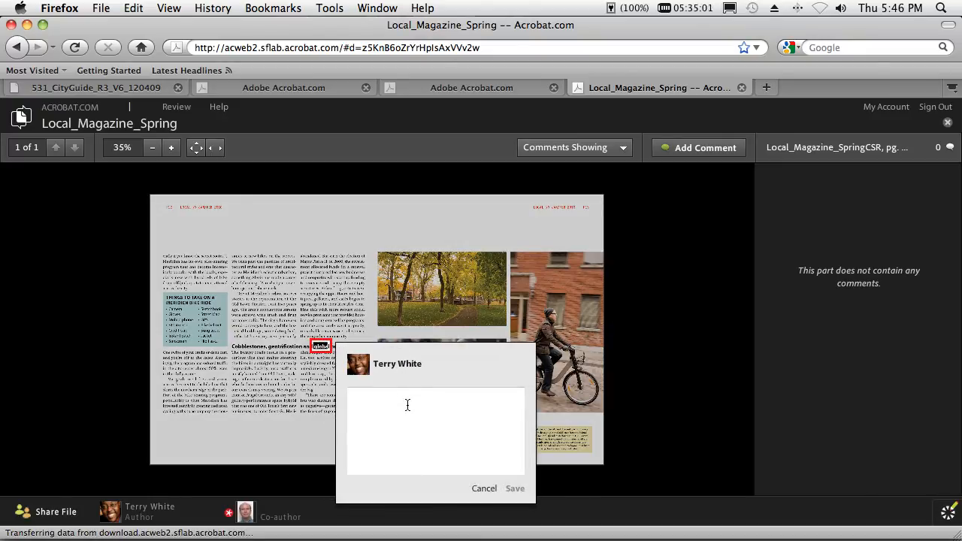
type("domestic")
left_click(514, 488)
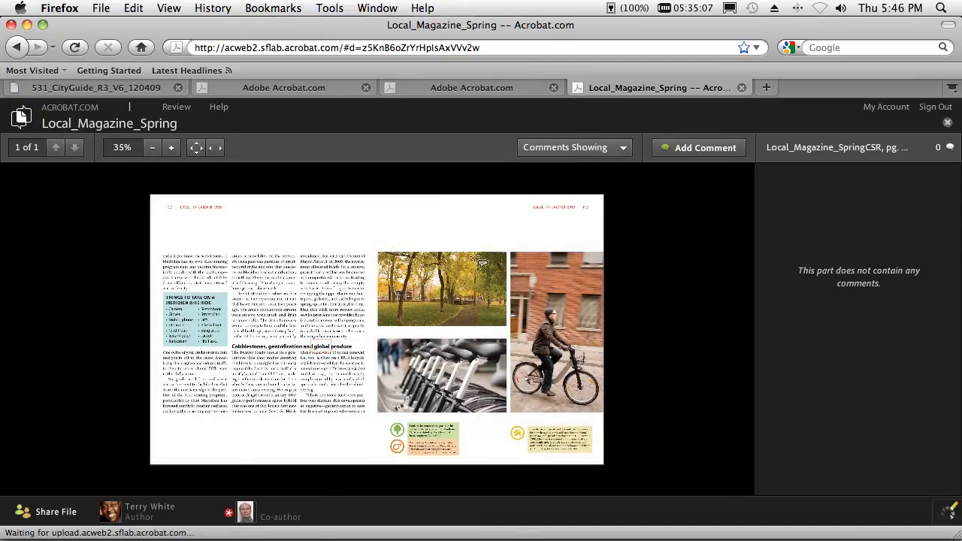
- Add a pinned comment reading "nice trees" on the trees in the park photo
left_click(472, 278)
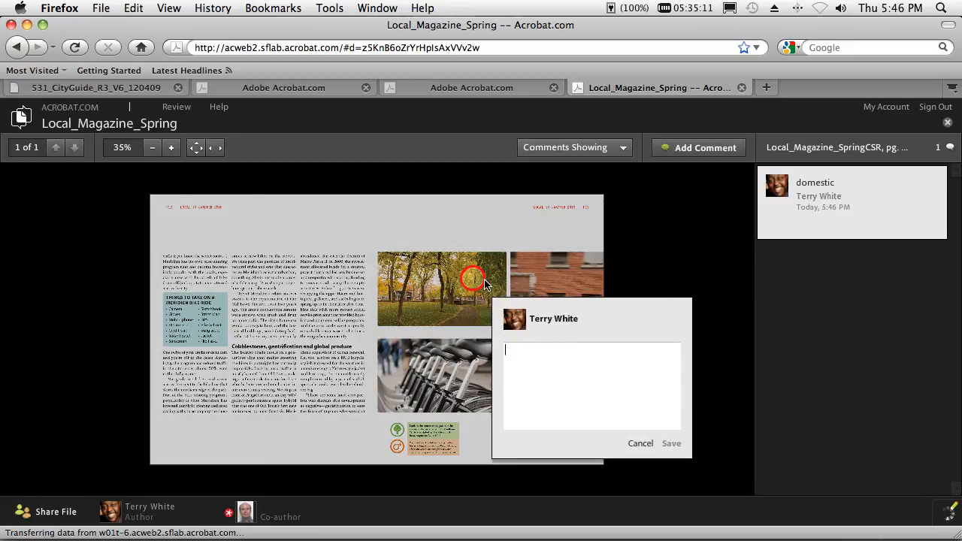
type("nice trees")
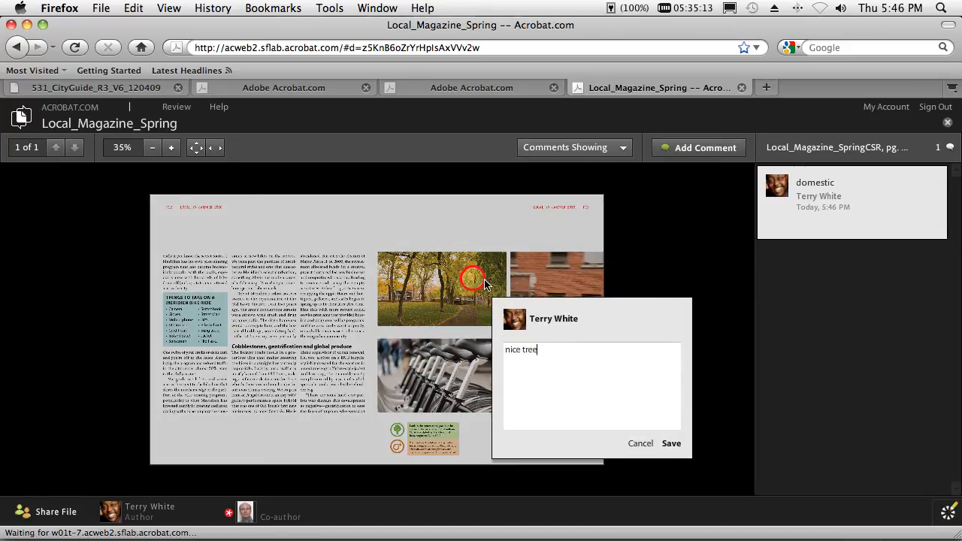
left_click(671, 443)
- Mark an area around the blue "Things to take" sidebar with the comment "change color", retrying the save
left_click_drag(157, 289, 236, 356)
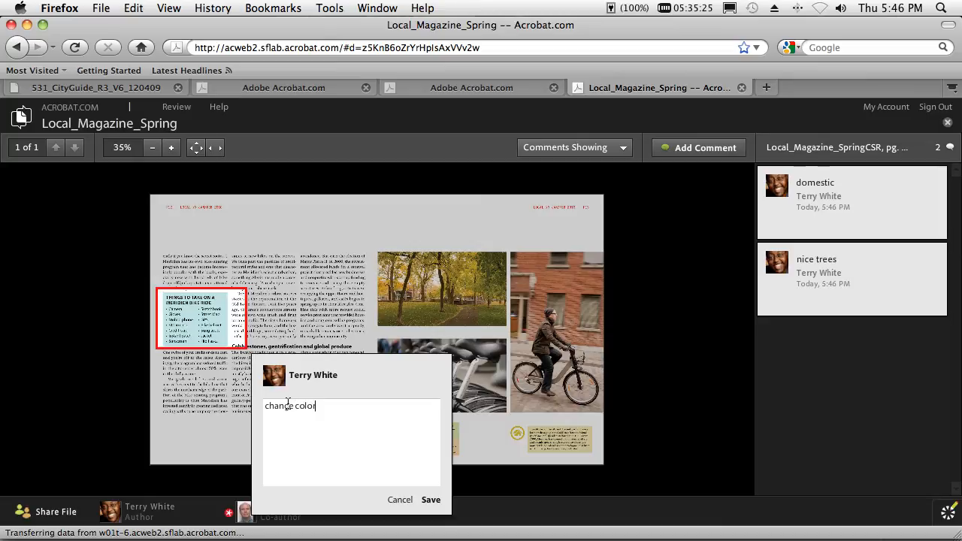
left_click(430, 500)
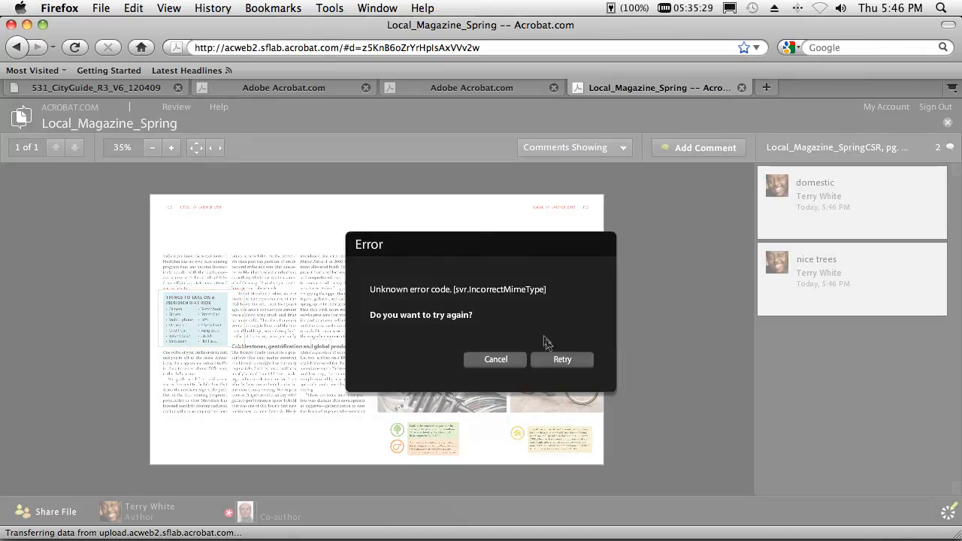
left_click(560, 359)
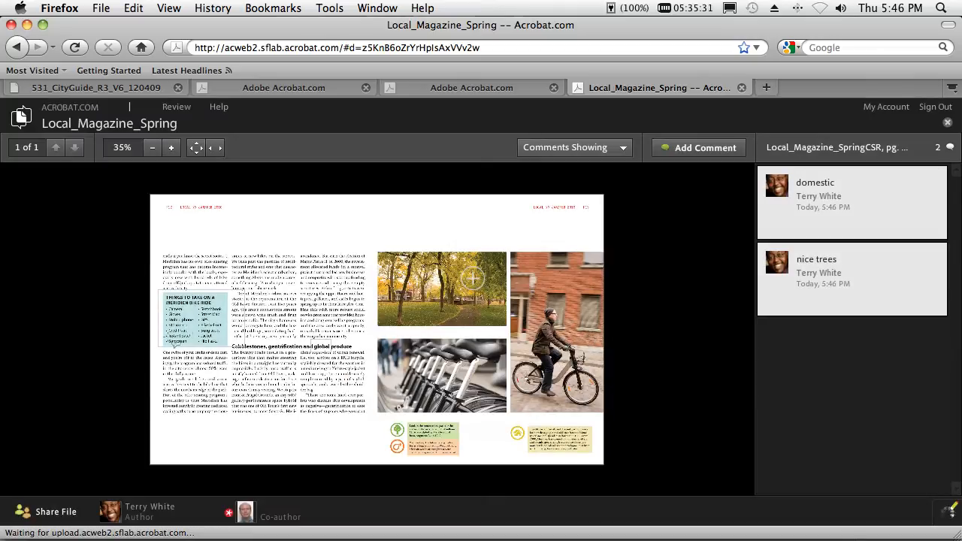
- Discard the blank comment inside the sidebar and pin a "change color" comment at the sidebar's upper edge
left_click_drag(186, 329, 195, 342)
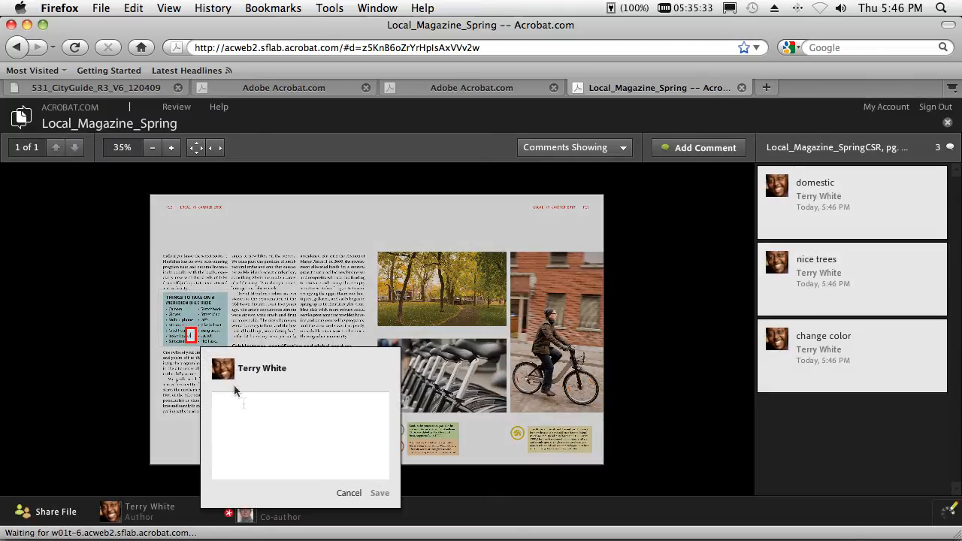
left_click(350, 493)
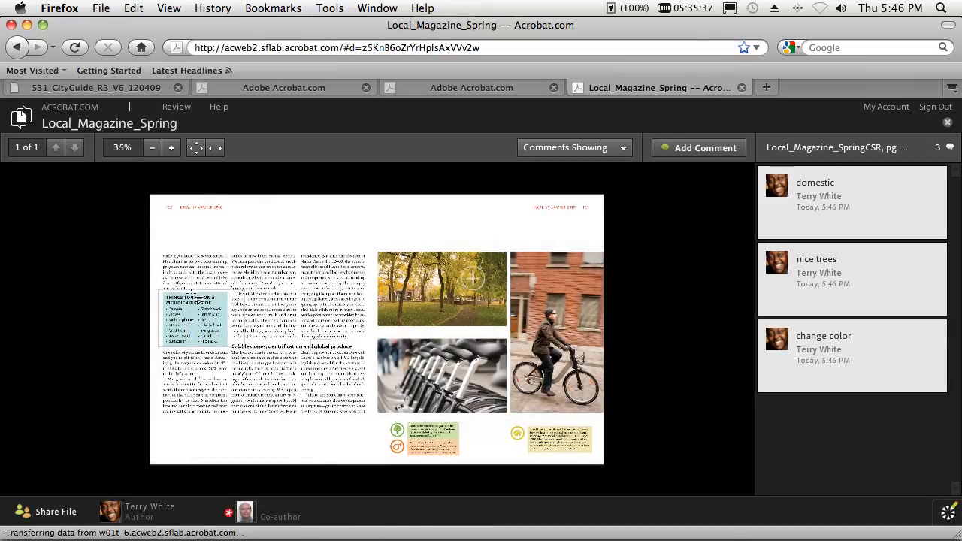
left_click(177, 291)
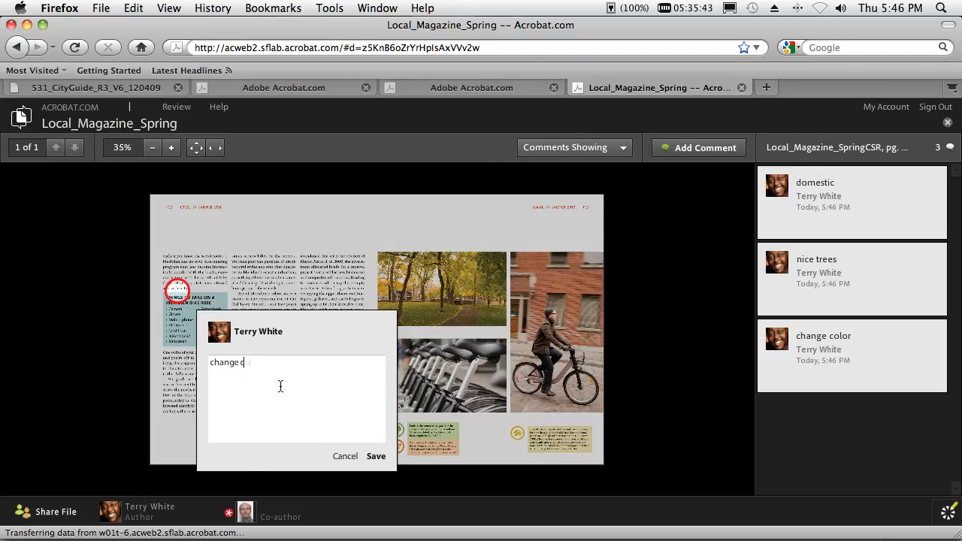
left_click(375, 455)
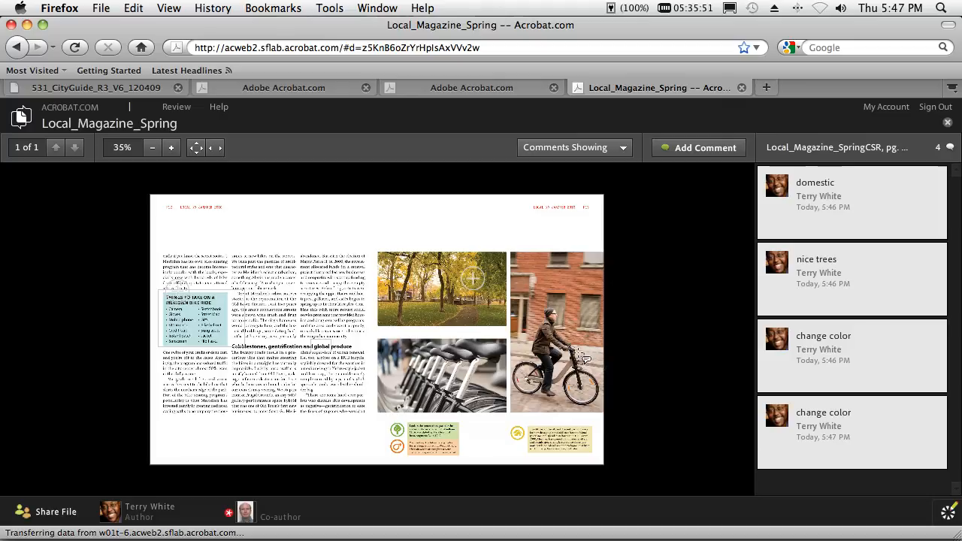
- Switch to InDesign, expand the "domestic" comment under the Local_Magazine_SpringCSR part, and show the review comments in the layout
key("super+Tab")
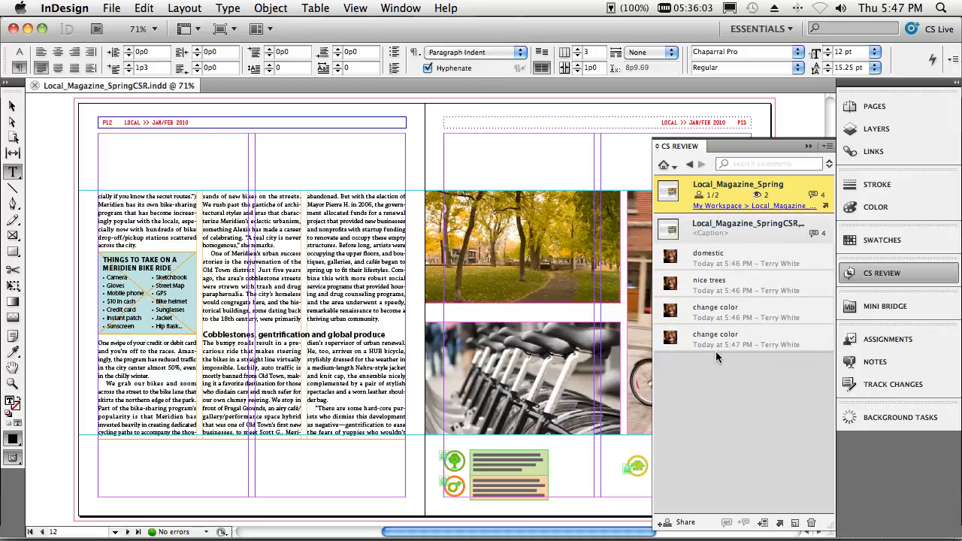
left_click(818, 232)
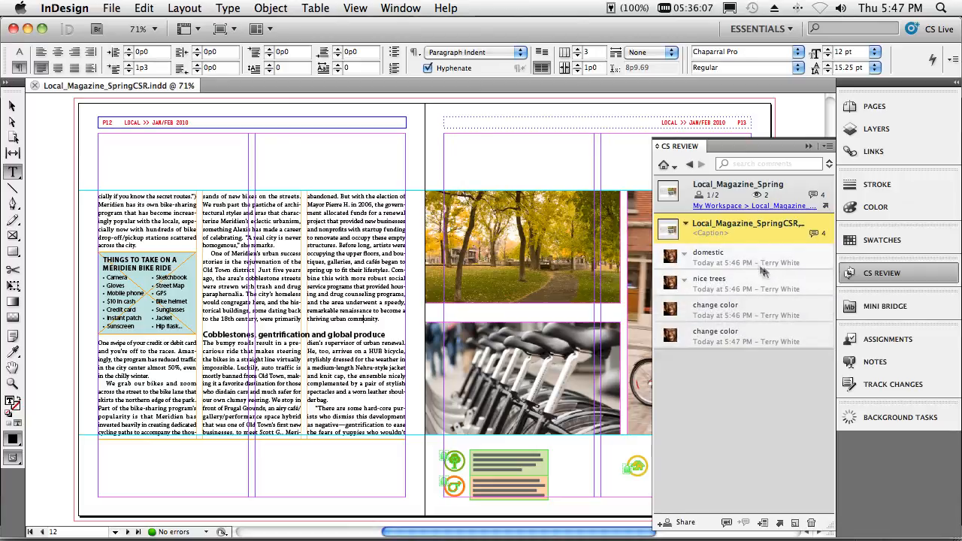
left_click(726, 259)
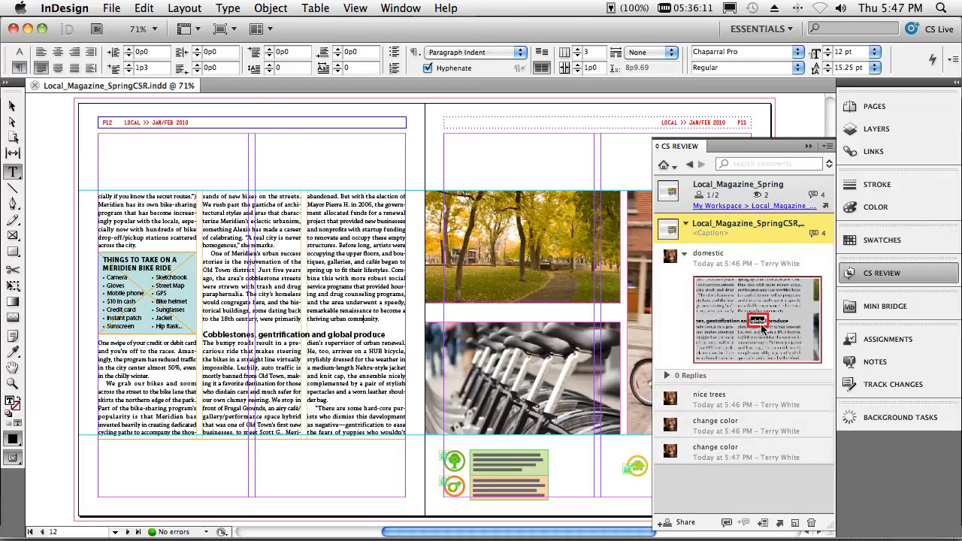
left_click(726, 524)
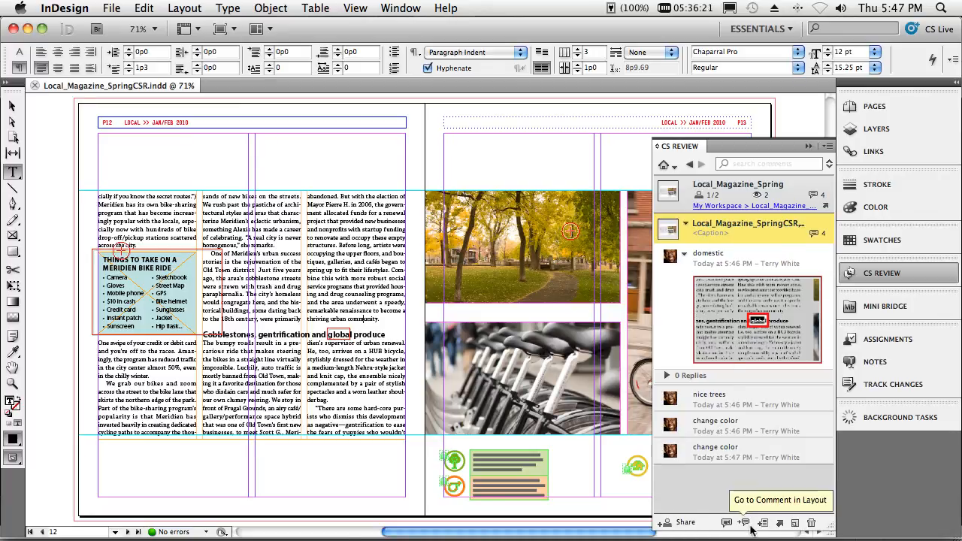
- Reply to the "domestic" comment with "it's a corp. mandate" and save the reply
left_click(685, 256)
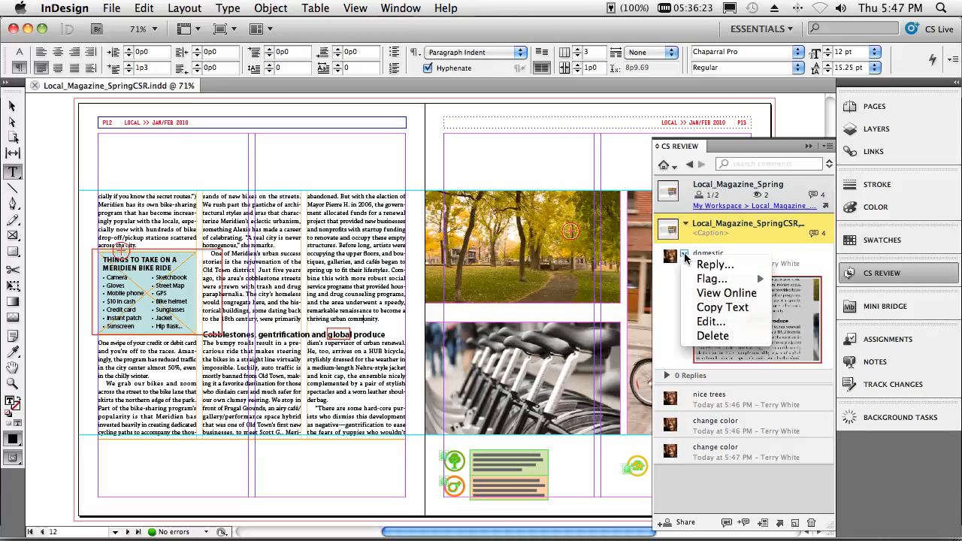
left_click(707, 265)
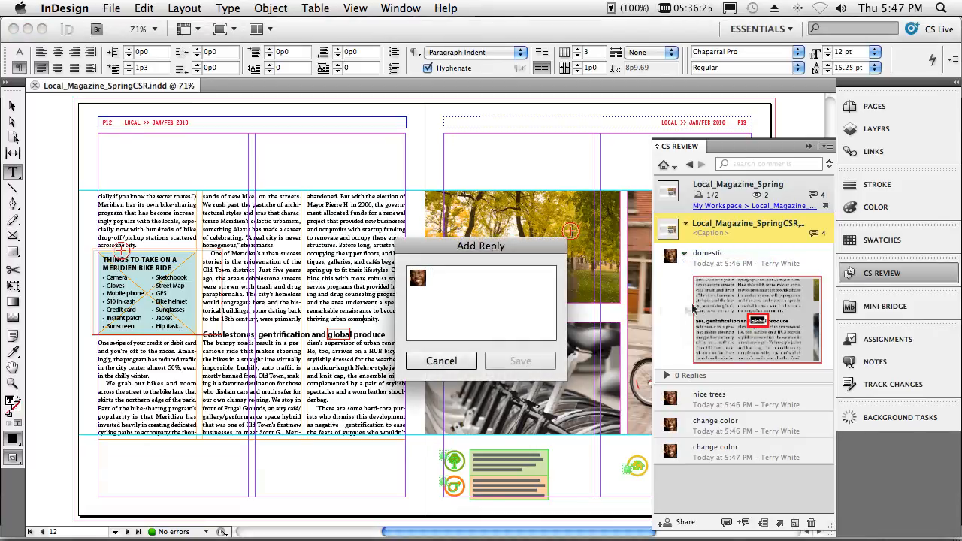
type("i")
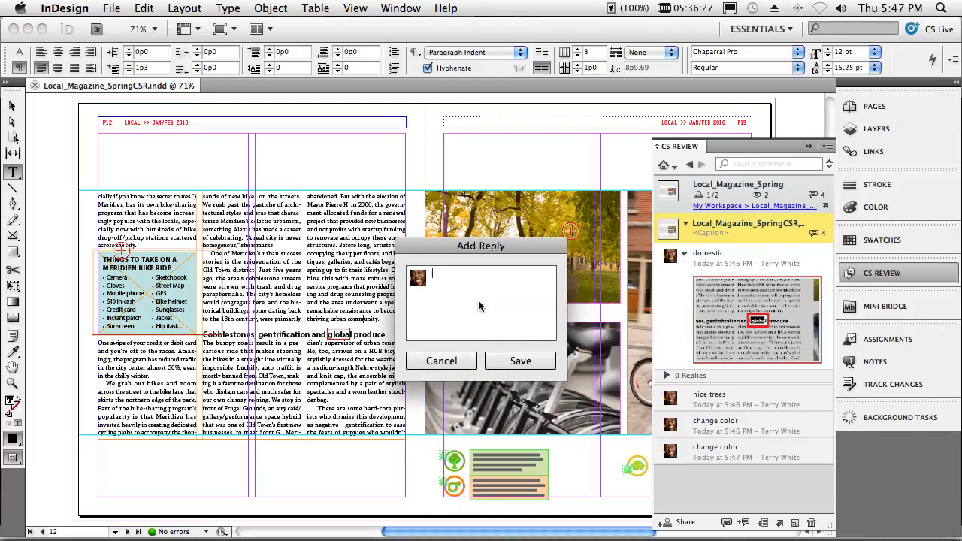
type("t's a corp. mandate")
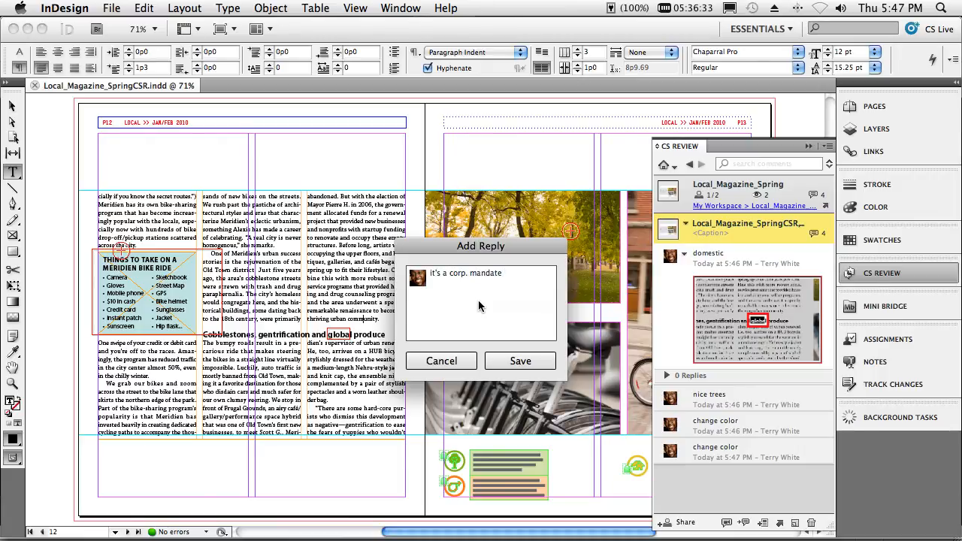
left_click(515, 360)
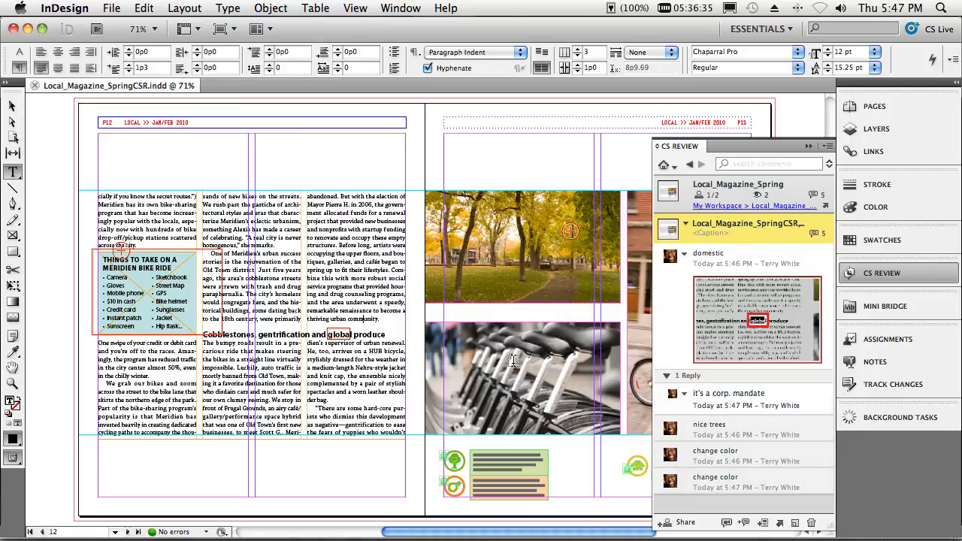
- Switch to the online review in Firefox, go through the comments from last to first, and expand the reply under "domestic"
key("super+Tab")
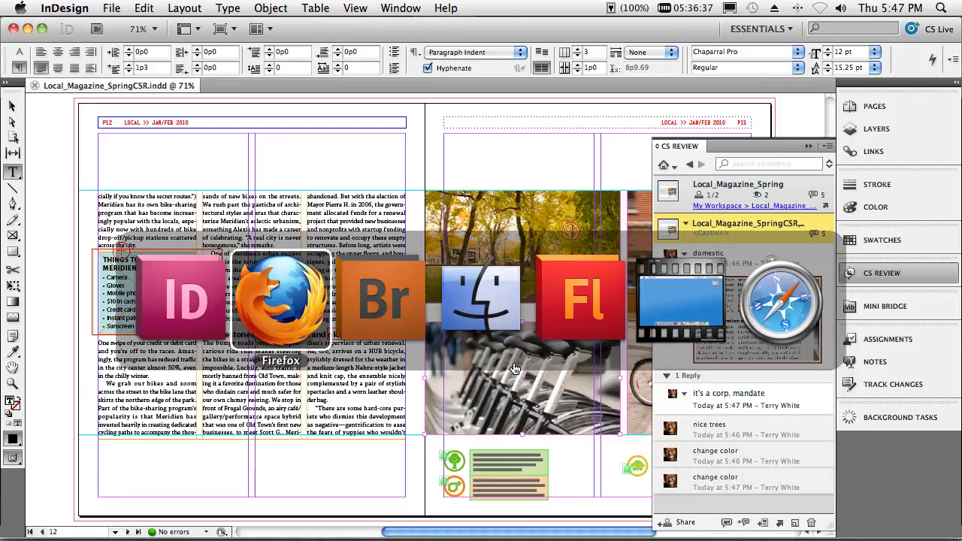
left_click(790, 432)
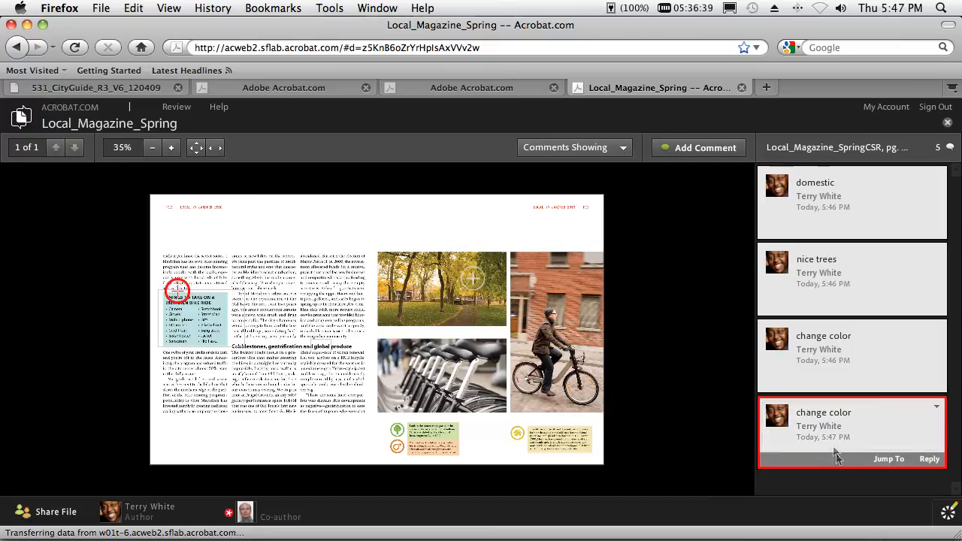
left_click(796, 378)
left_click(799, 308)
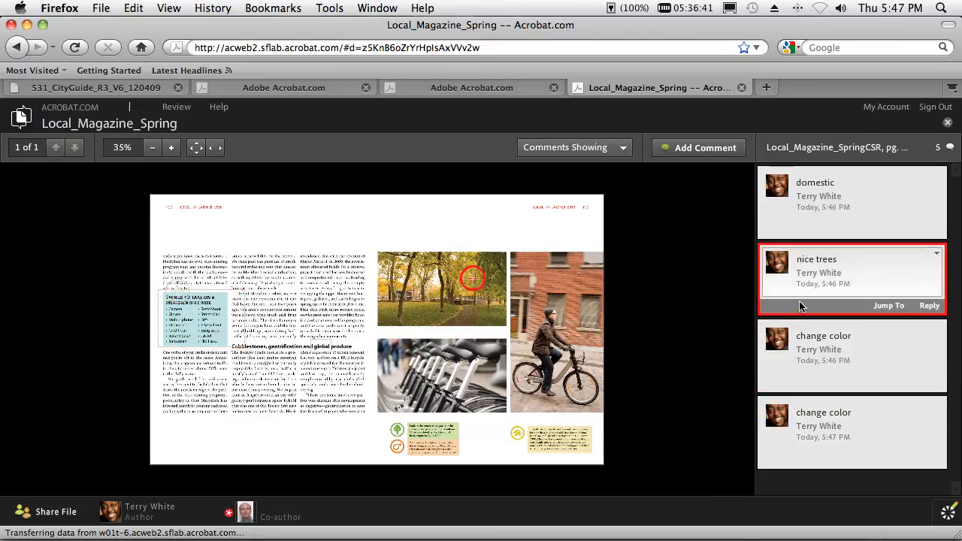
left_click(804, 232)
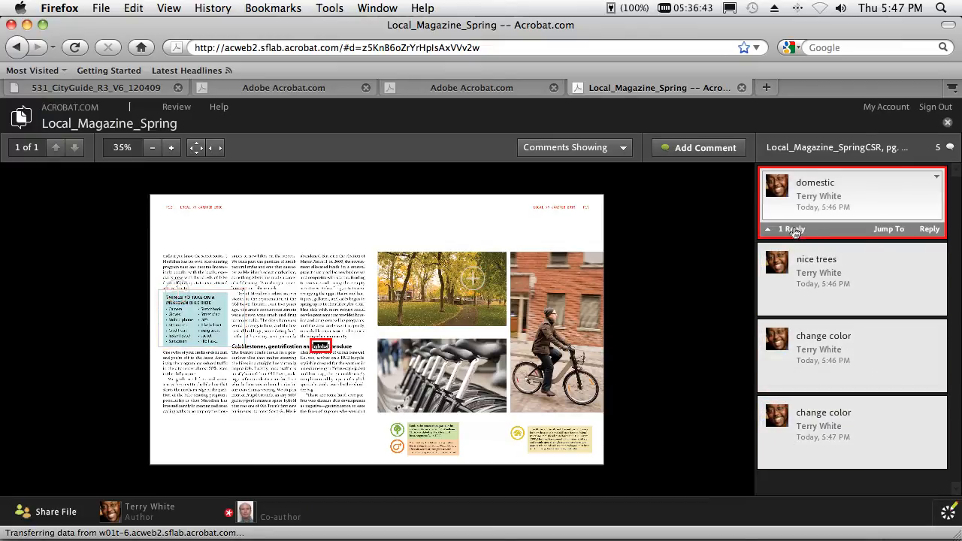
left_click(783, 230)
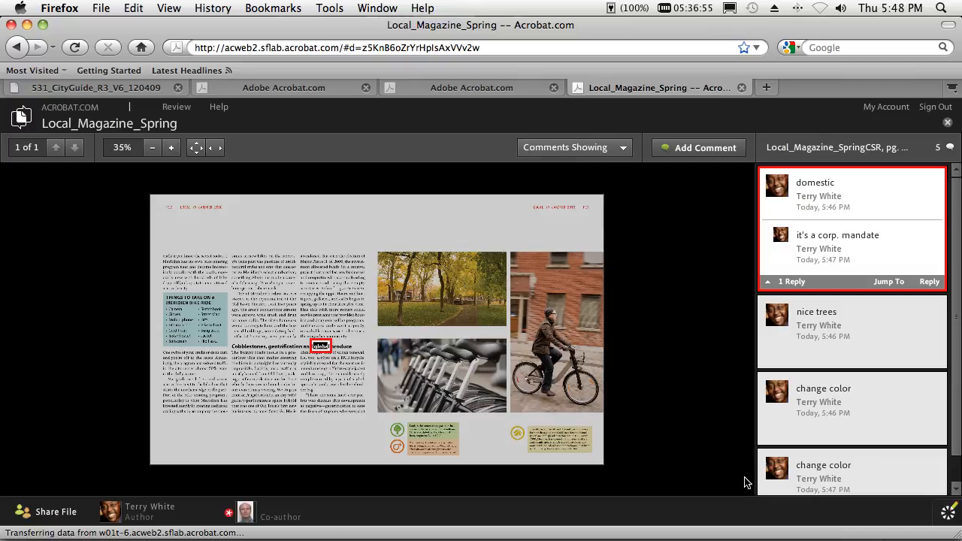
- Switch back to InDesign and collapse the CS Review comments to reveal the whole spread
key("super+Tab")
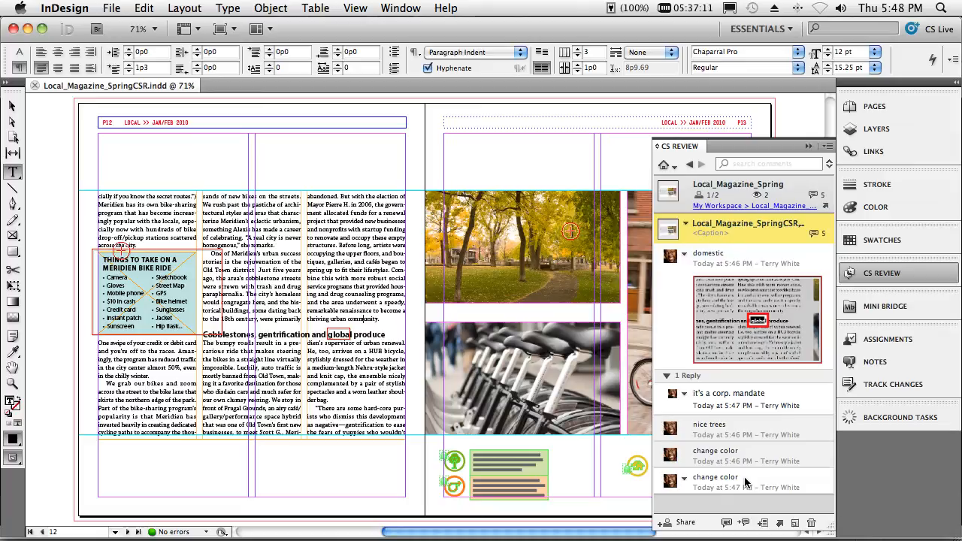
left_click(808, 147)
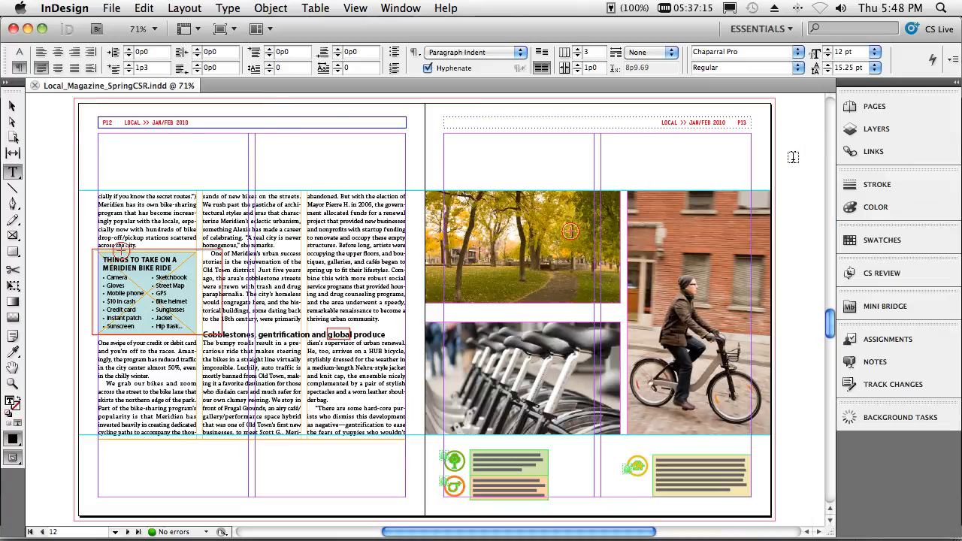